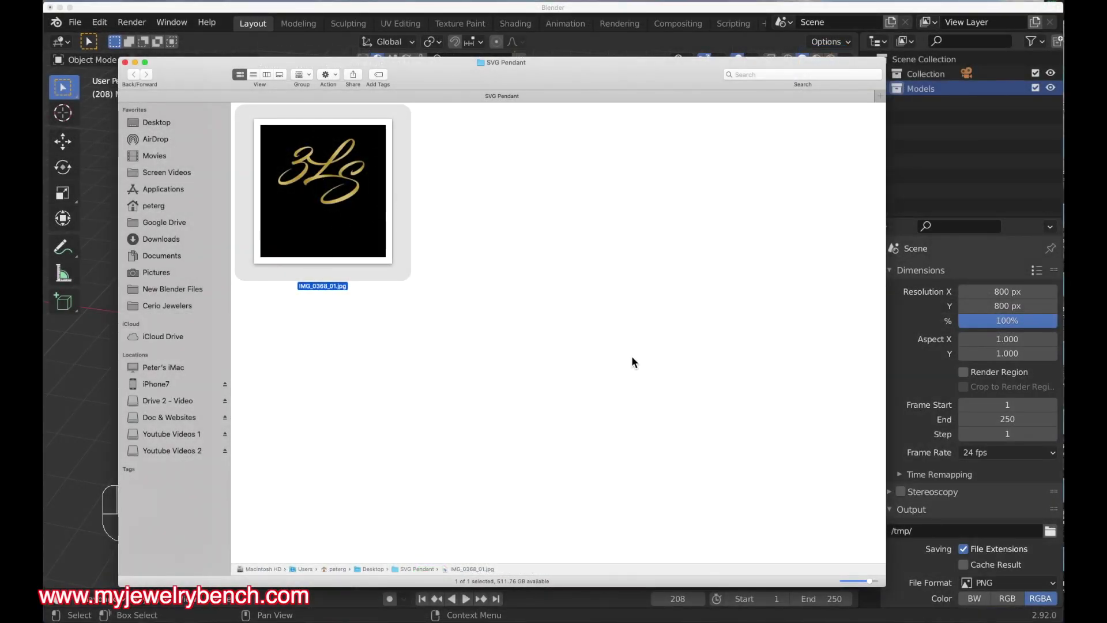
# Enlarge the Finder thumbnails so IMG_0368_01.jpg shows as a large preview
pyautogui.moveTo(869, 581); pyautogui.dragTo(877, 583)
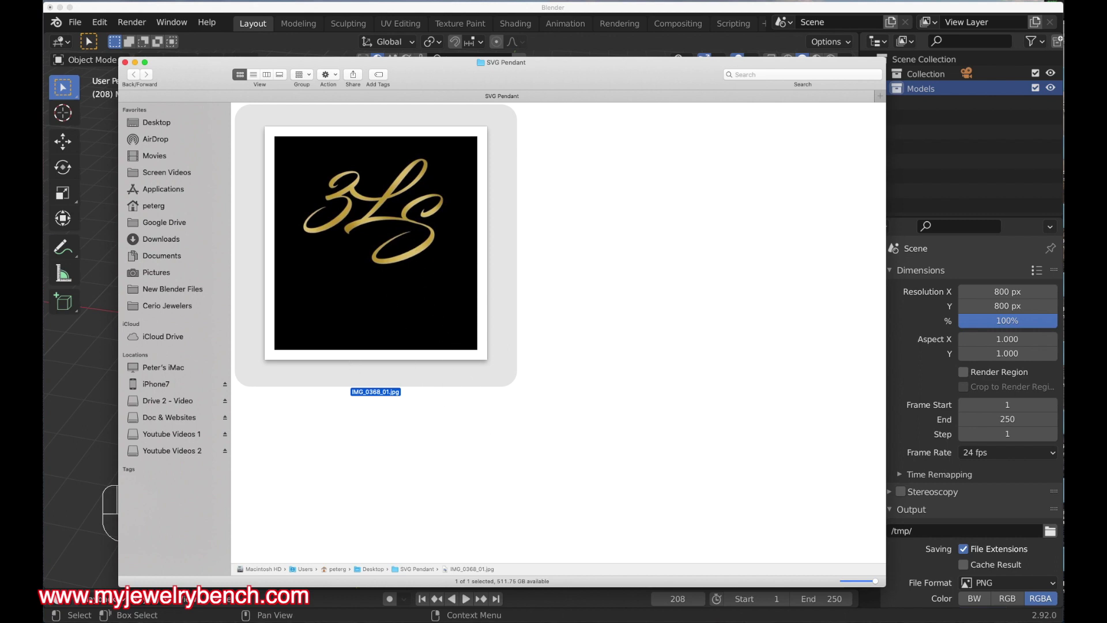
# Open the monogram in Pixelstyle and crop it tightly around the 3LS lettering to 408 × 311 px
pyautogui.click(561, 620)
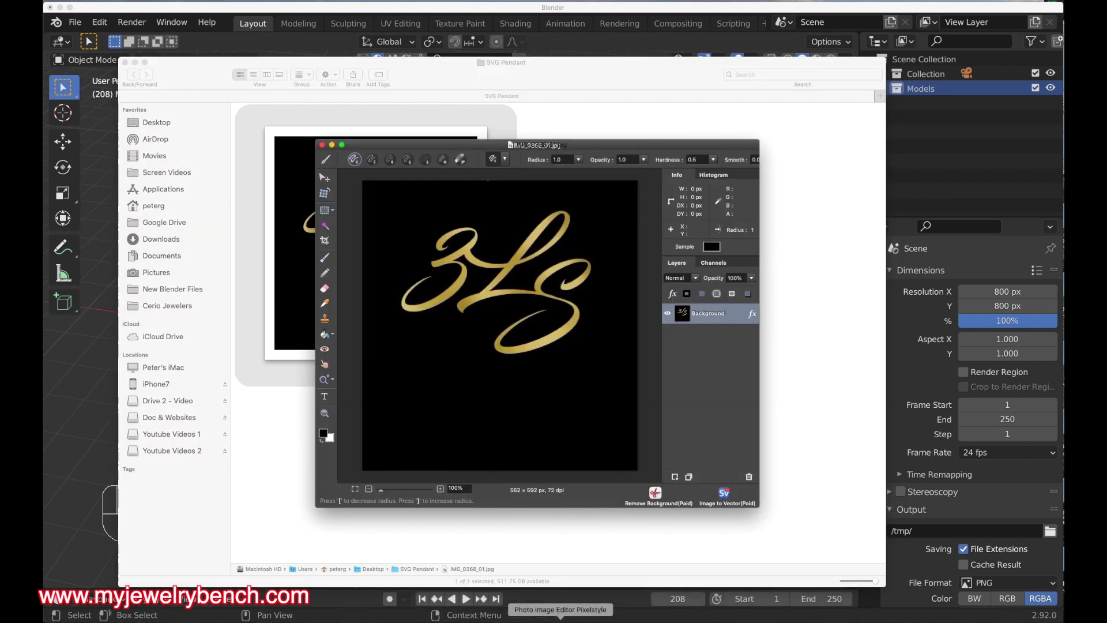
pyautogui.moveTo(536, 146); pyautogui.dragTo(512, 117)
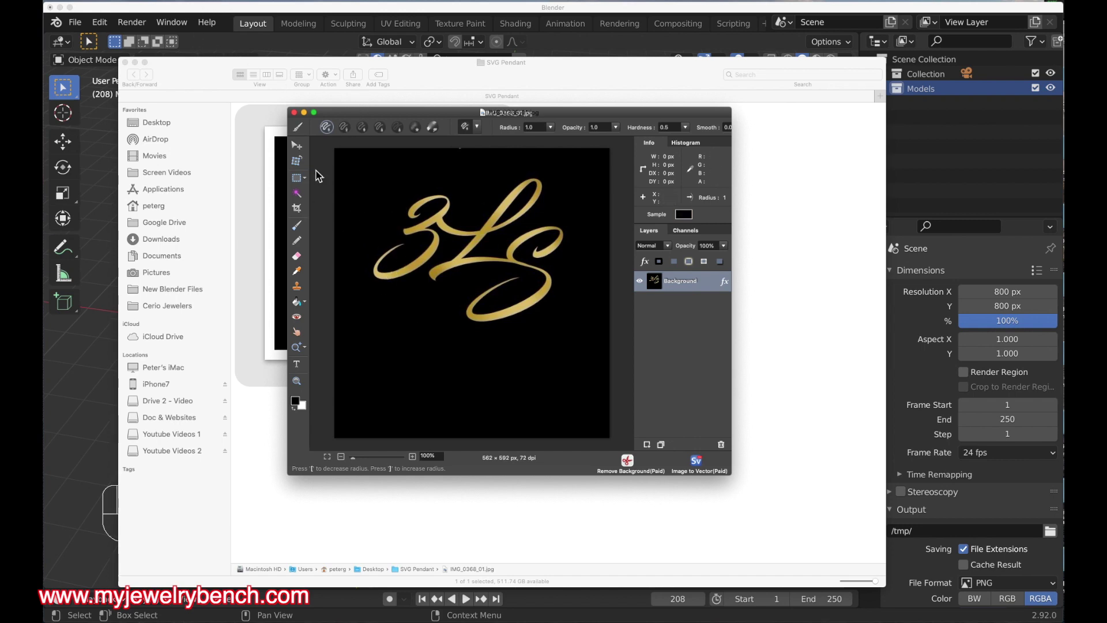
pyautogui.click(297, 212)
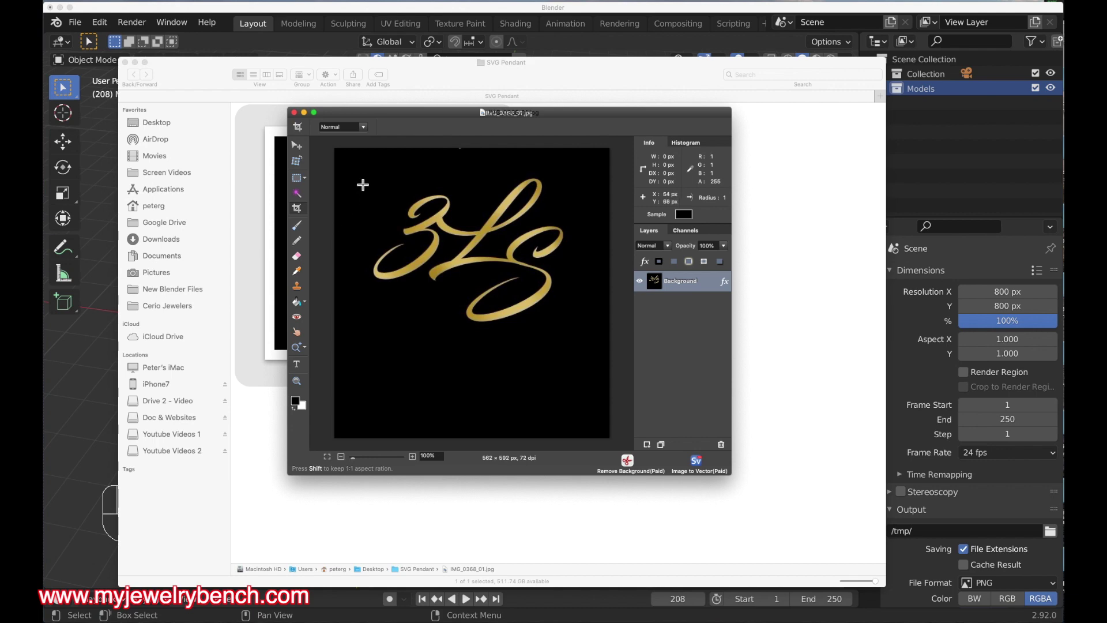
pyautogui.moveTo(367, 179); pyautogui.dragTo(574, 328)
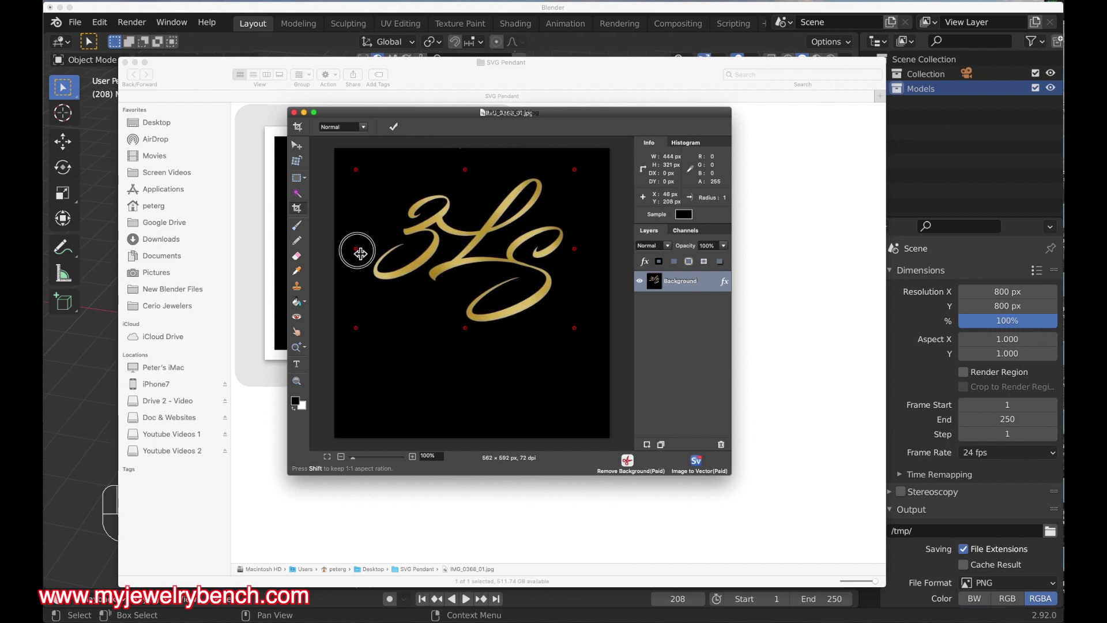
pyautogui.moveTo(359, 249); pyautogui.dragTo(372, 254)
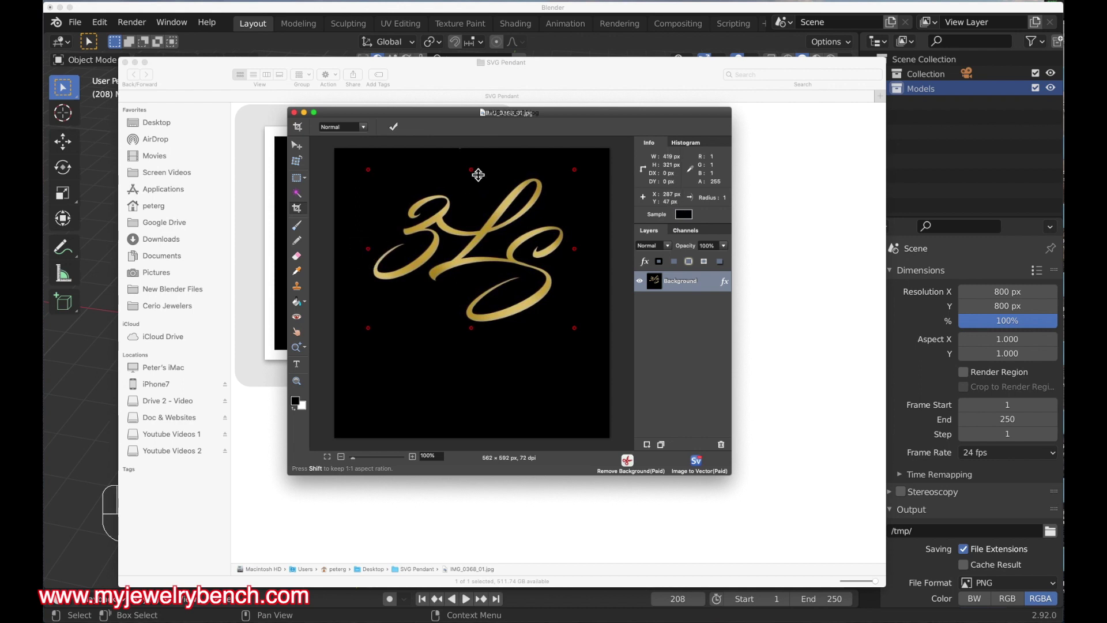
pyautogui.moveTo(470, 171); pyautogui.dragTo(474, 177)
pyautogui.moveTo(576, 252); pyautogui.dragTo(569, 251)
pyautogui.click(394, 127)
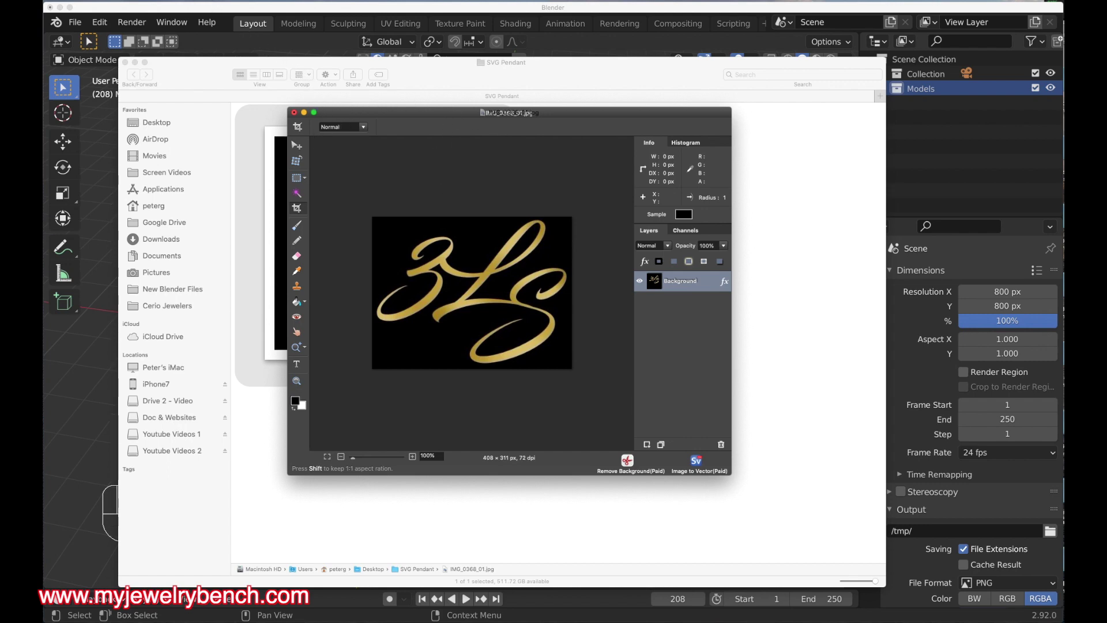
# Apply Hue/Saturation/Value with saturation -0.98, hue 0.70 and value -0.04 to grey the lettering
pyautogui.click(168, 1)
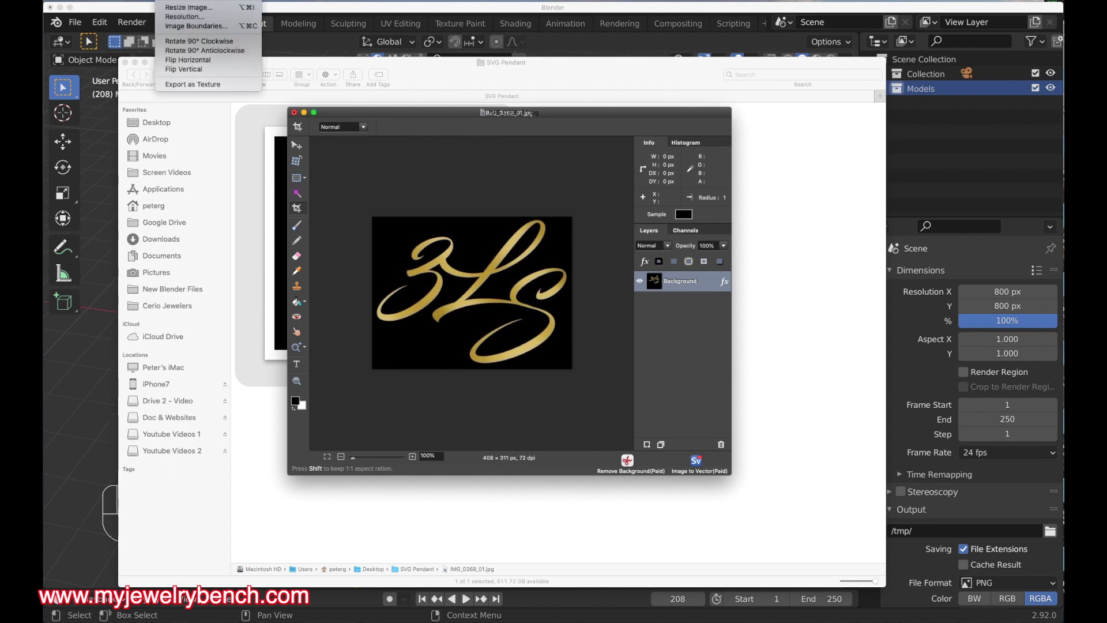
pyautogui.moveTo(181, 1)
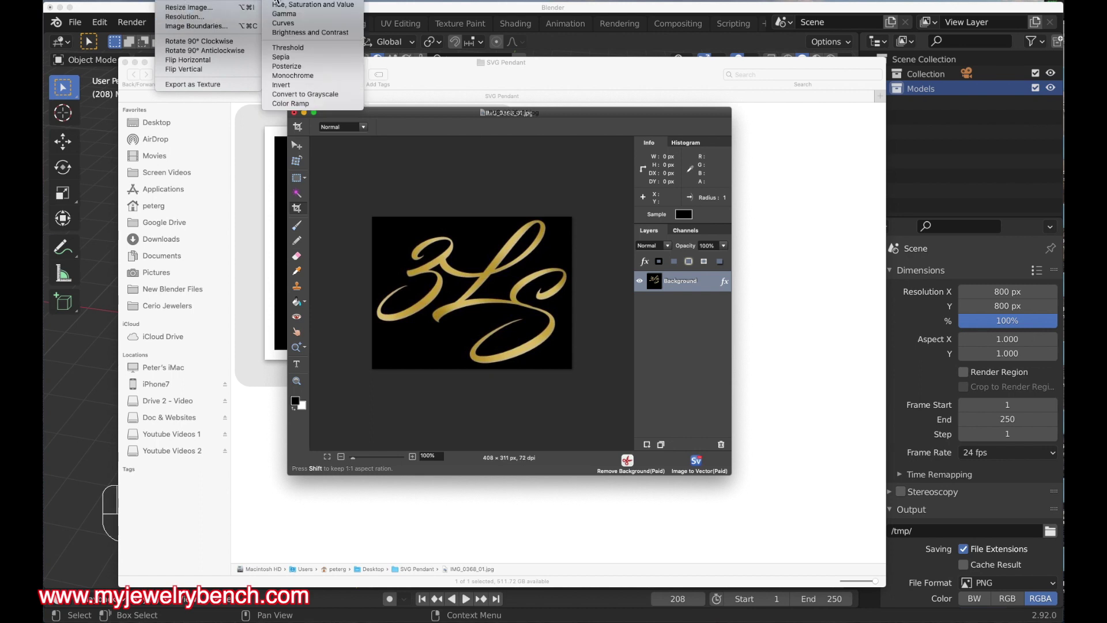
pyautogui.click(304, 6)
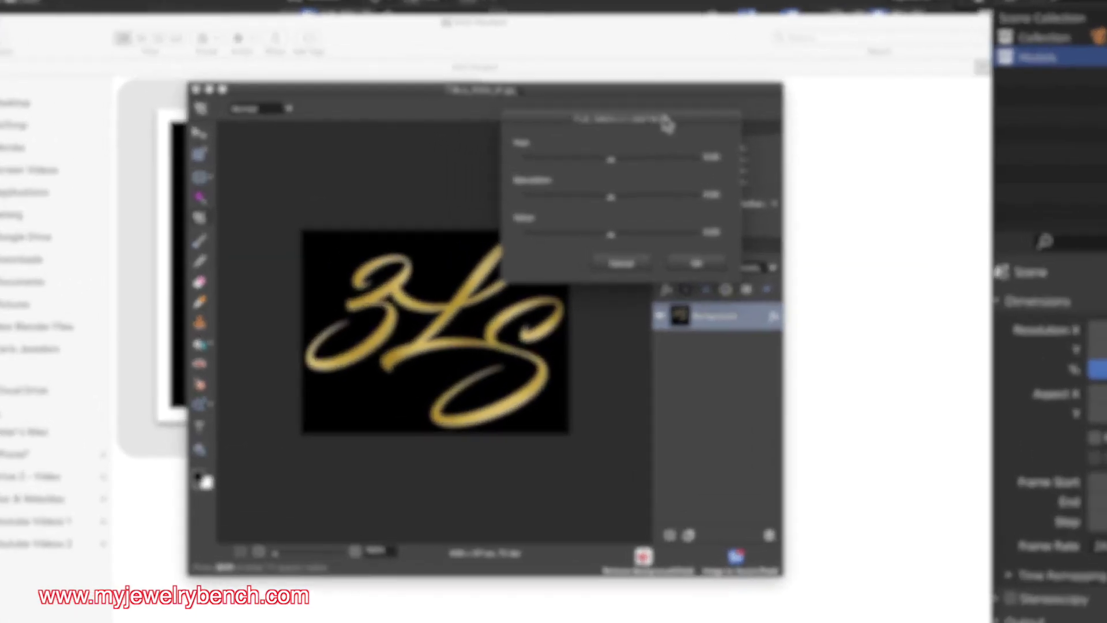
pyautogui.moveTo(645, 130); pyautogui.dragTo(708, 169)
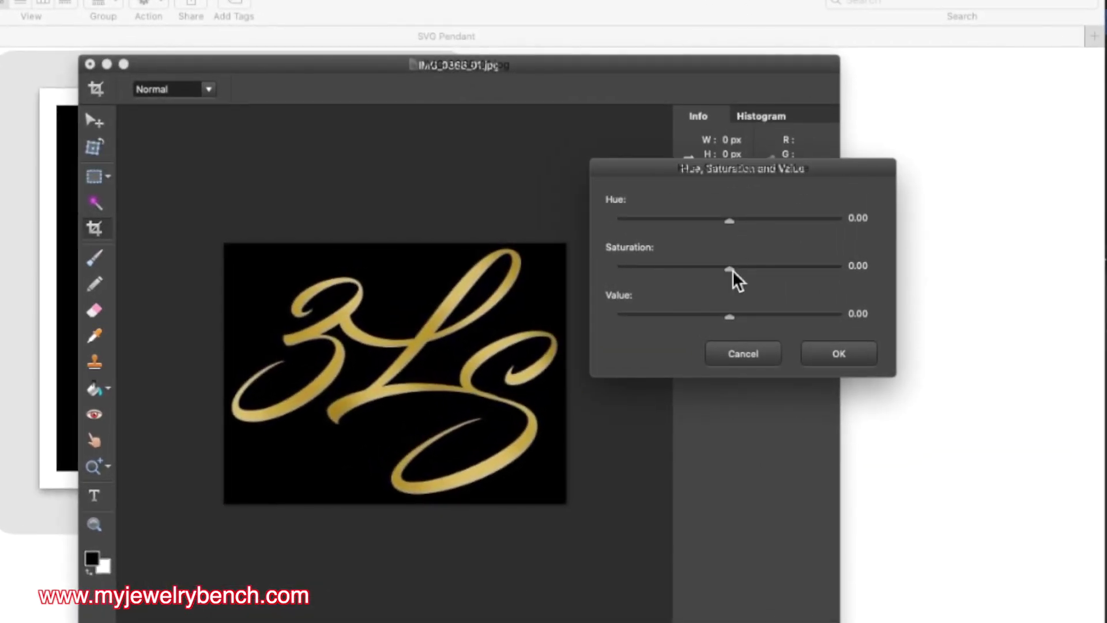
pyautogui.moveTo(731, 270); pyautogui.dragTo(624, 269)
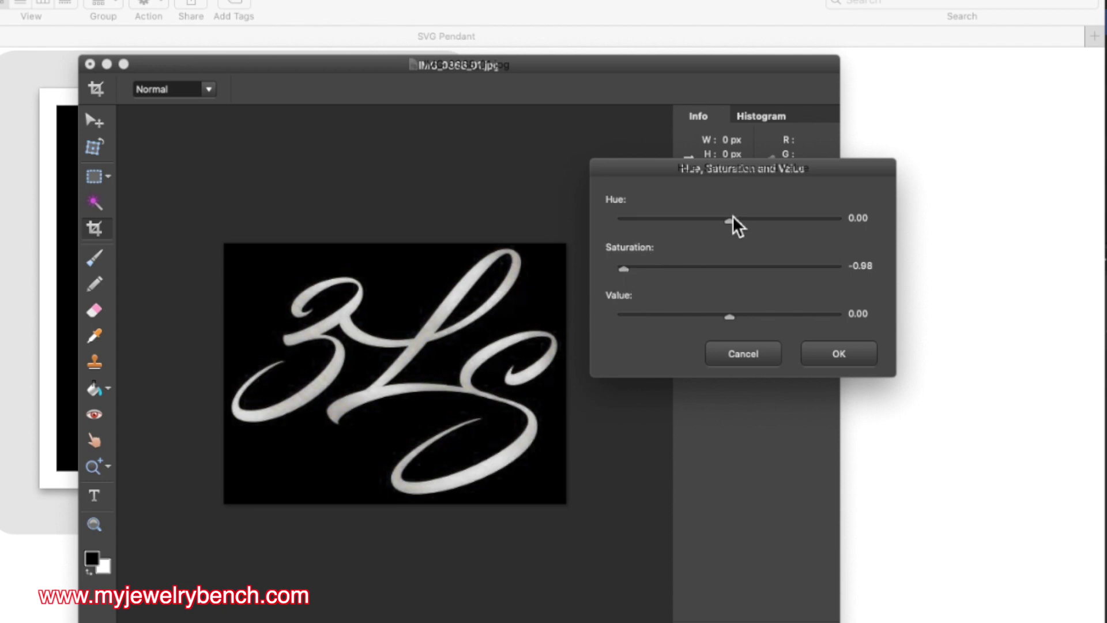
pyautogui.moveTo(734, 230); pyautogui.dragTo(805, 230)
pyautogui.moveTo(720, 317)
pyautogui.mouseDown()
pyautogui.moveTo(590, 338)
pyautogui.moveTo(715, 317)
pyautogui.moveTo(868, 323)
pyautogui.moveTo(802, 334)
pyautogui.moveTo(711, 316)
pyautogui.moveTo(726, 318)
pyautogui.mouseUp()
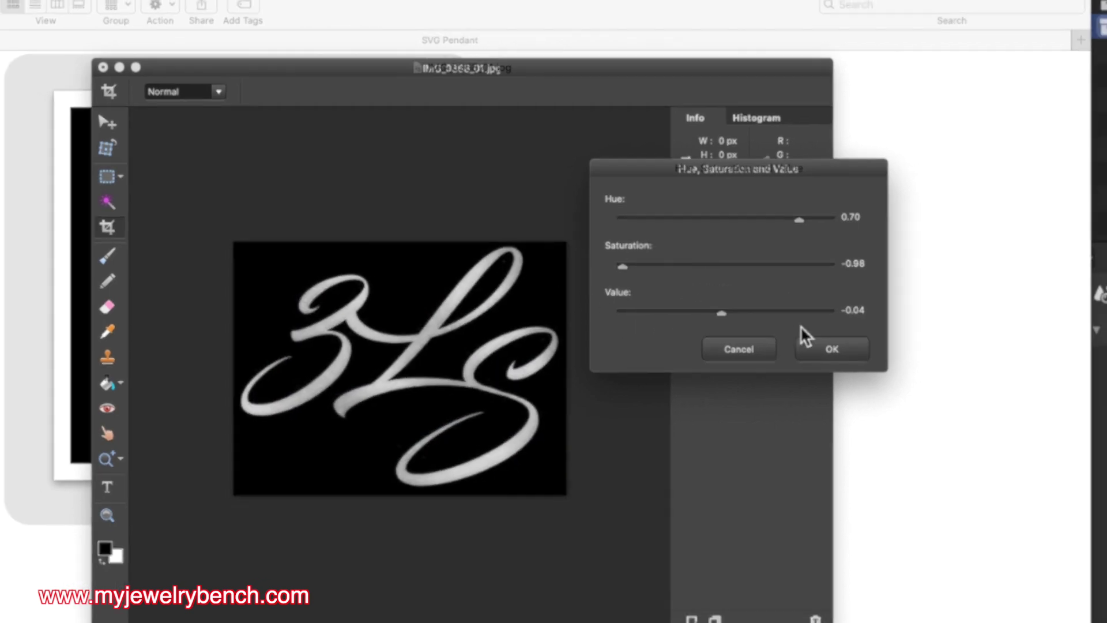
pyautogui.click(814, 348)
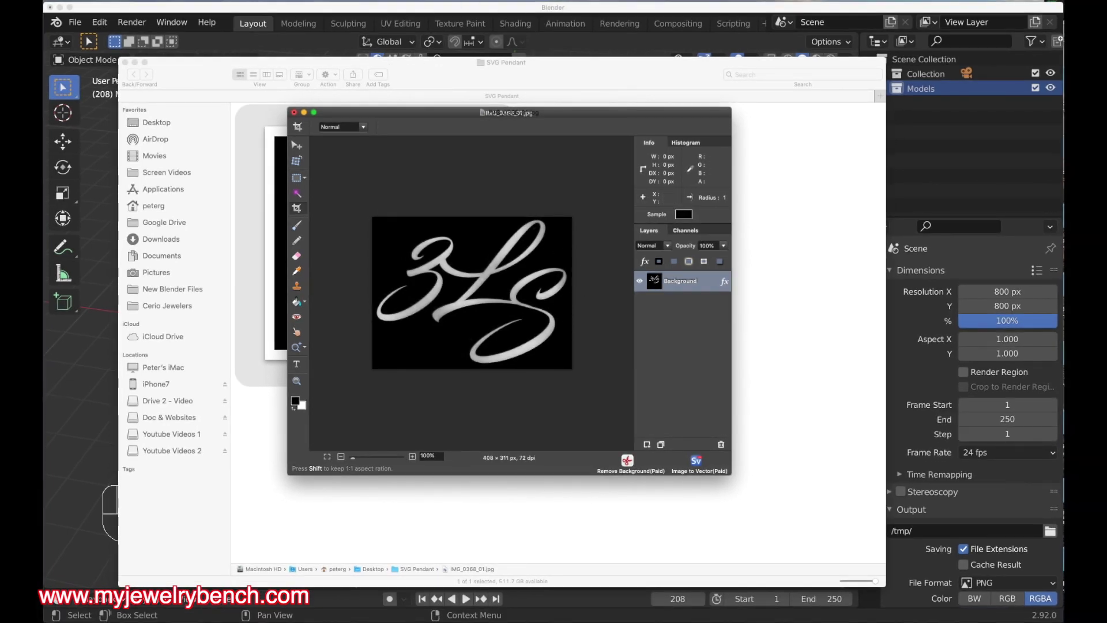
# Set Brightness 0.40, Contrast 1.74 and Saturation 1.25 so the lettering turns crisp white
pyautogui.click(173, 1)
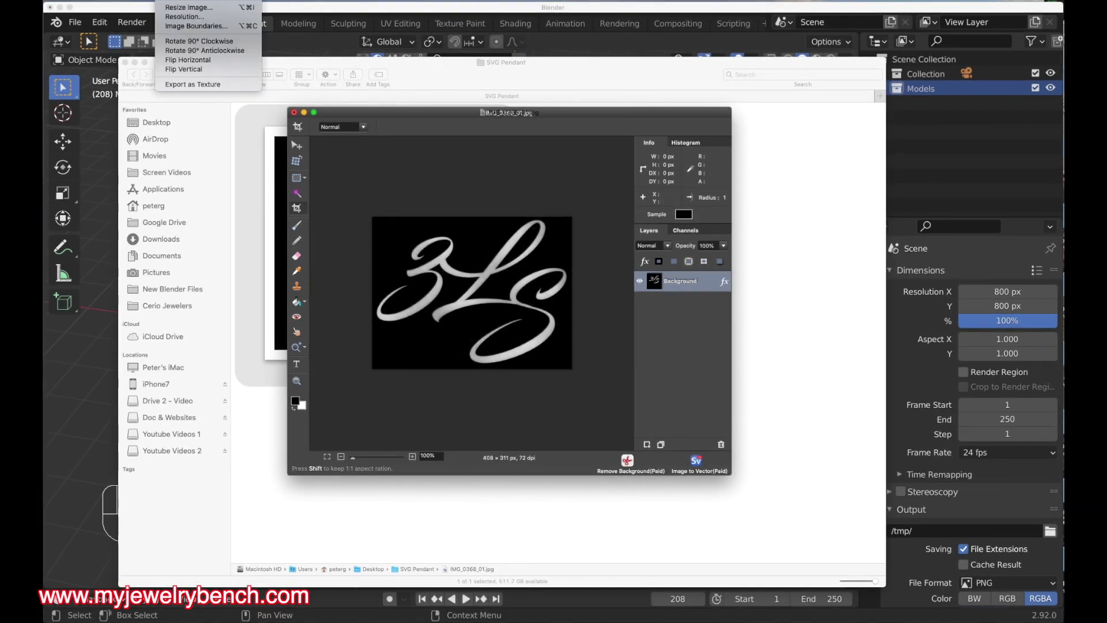
pyautogui.moveTo(213, 0)
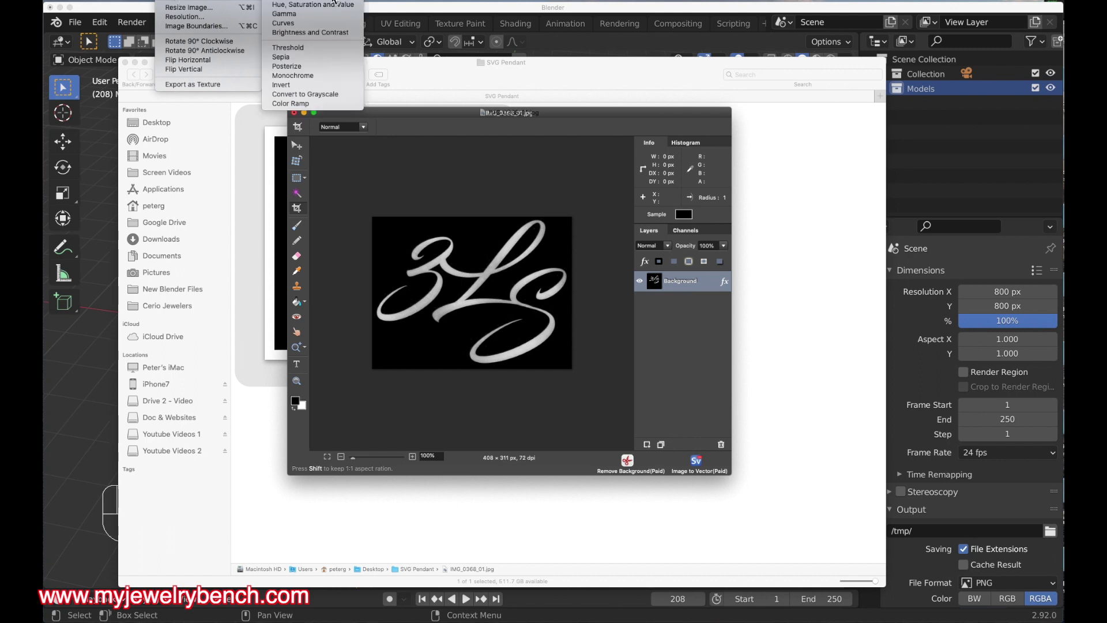
pyautogui.click(304, 33)
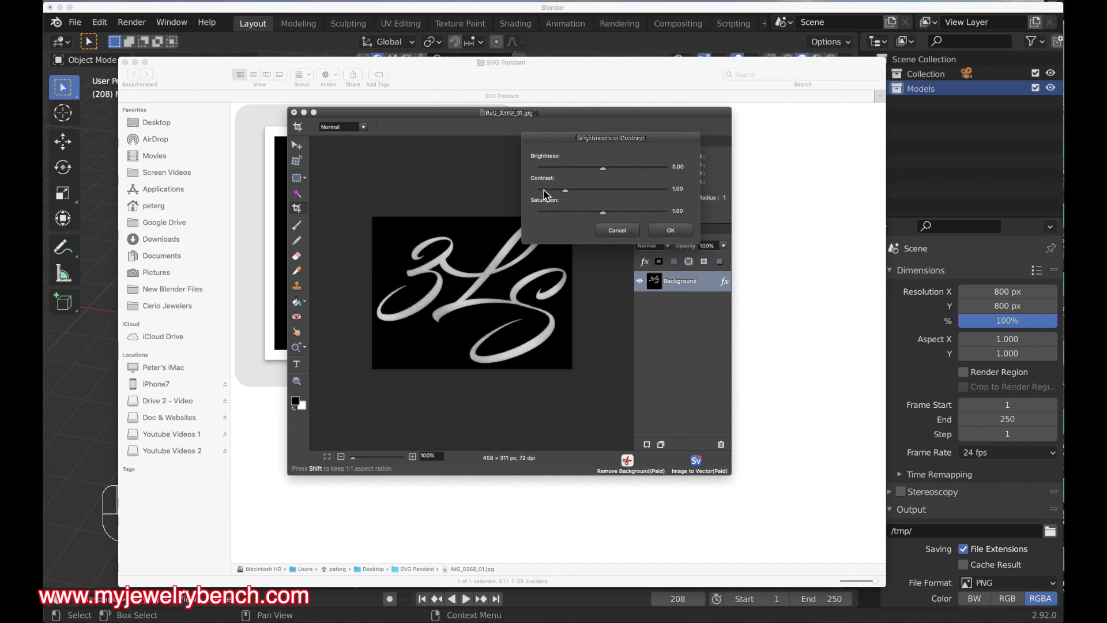
pyautogui.moveTo(565, 191); pyautogui.dragTo(628, 174)
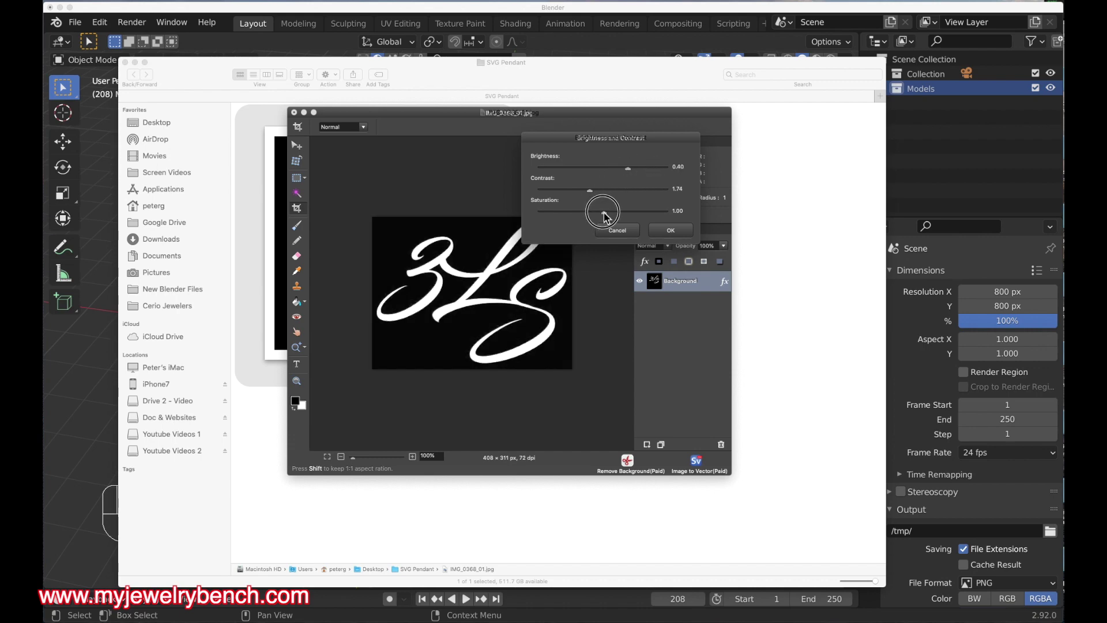
pyautogui.moveTo(604, 212); pyautogui.dragTo(627, 214)
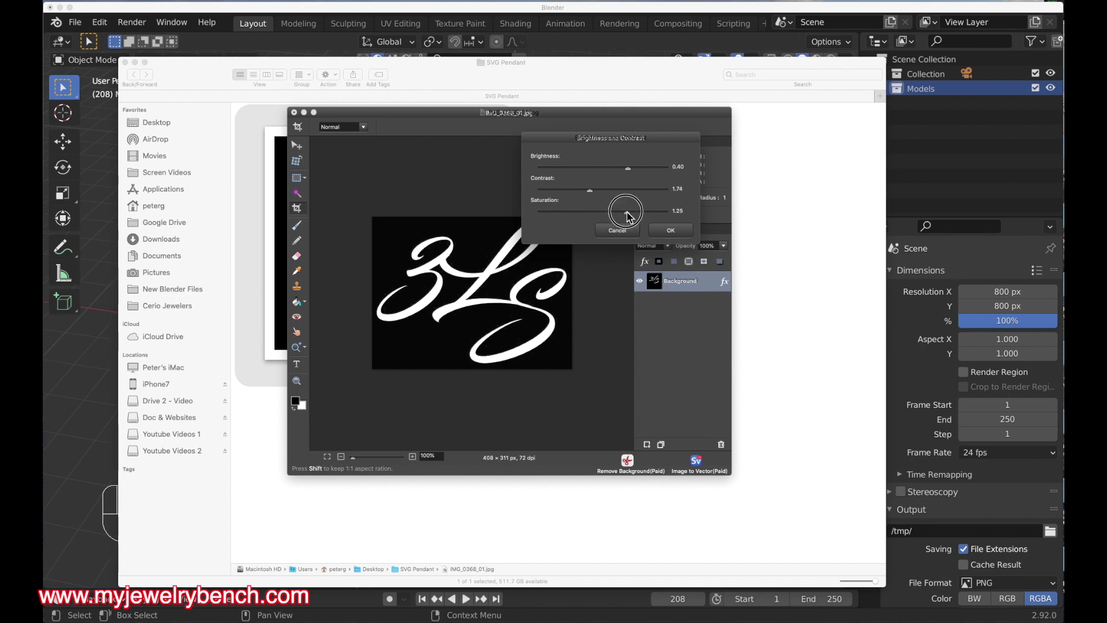
pyautogui.click(664, 231)
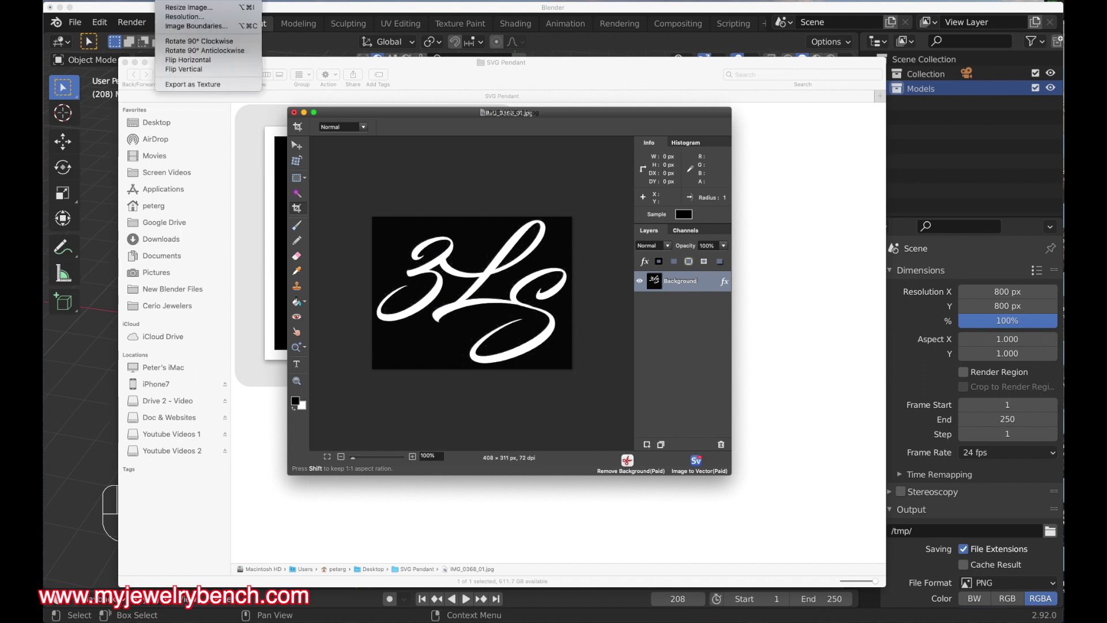
# Invert the image to black lettering on a white background
pyautogui.moveTo(225, 2)
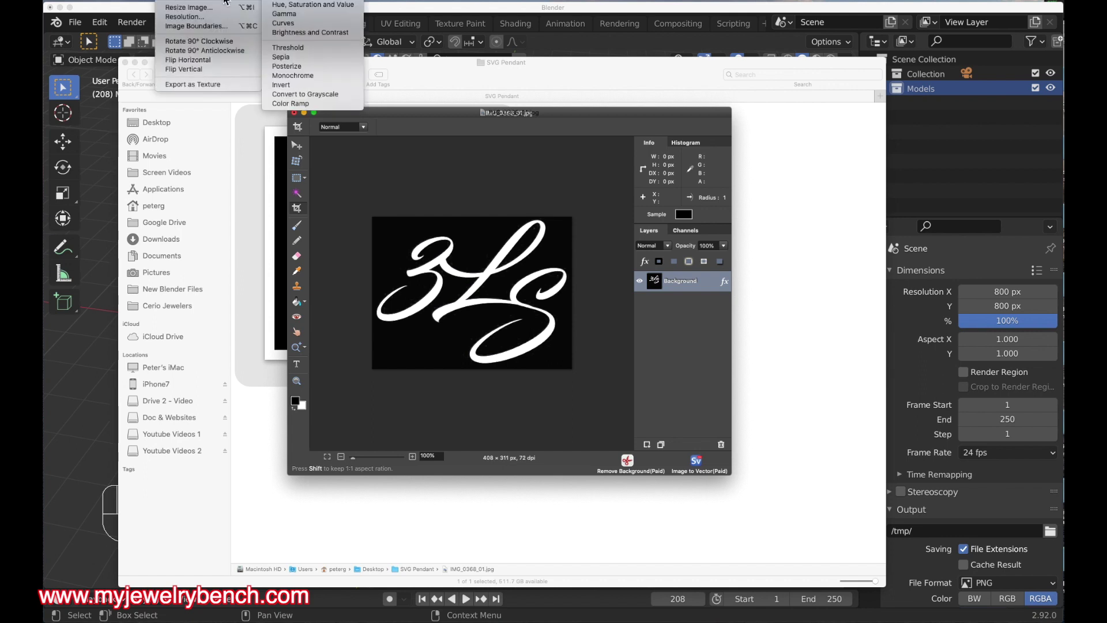
pyautogui.click(287, 90)
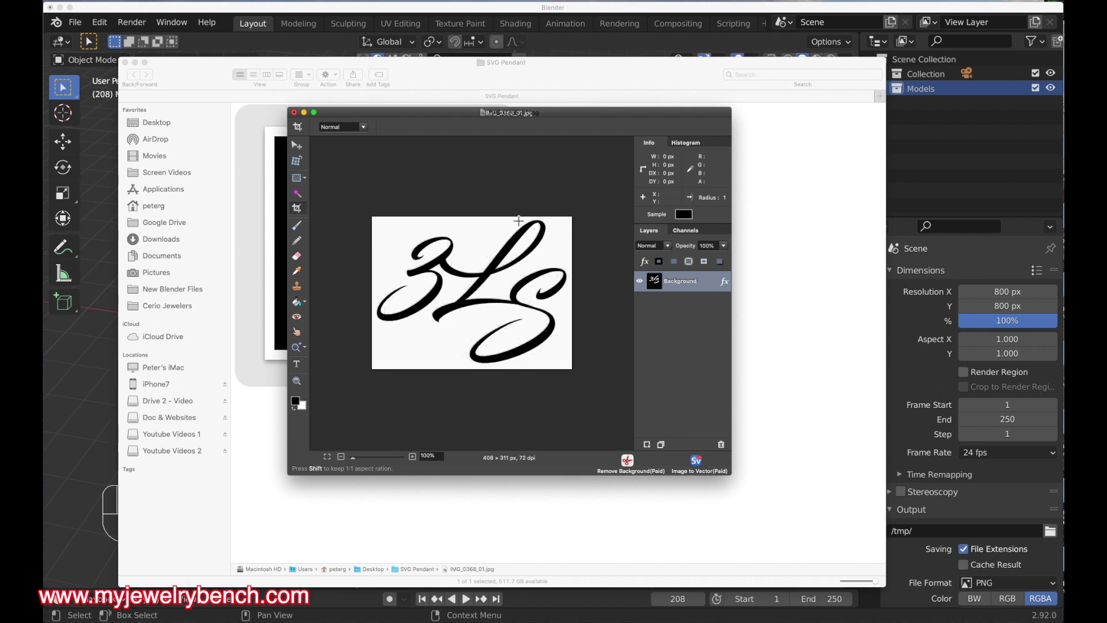
pyautogui.scroll(5, 573, 291)
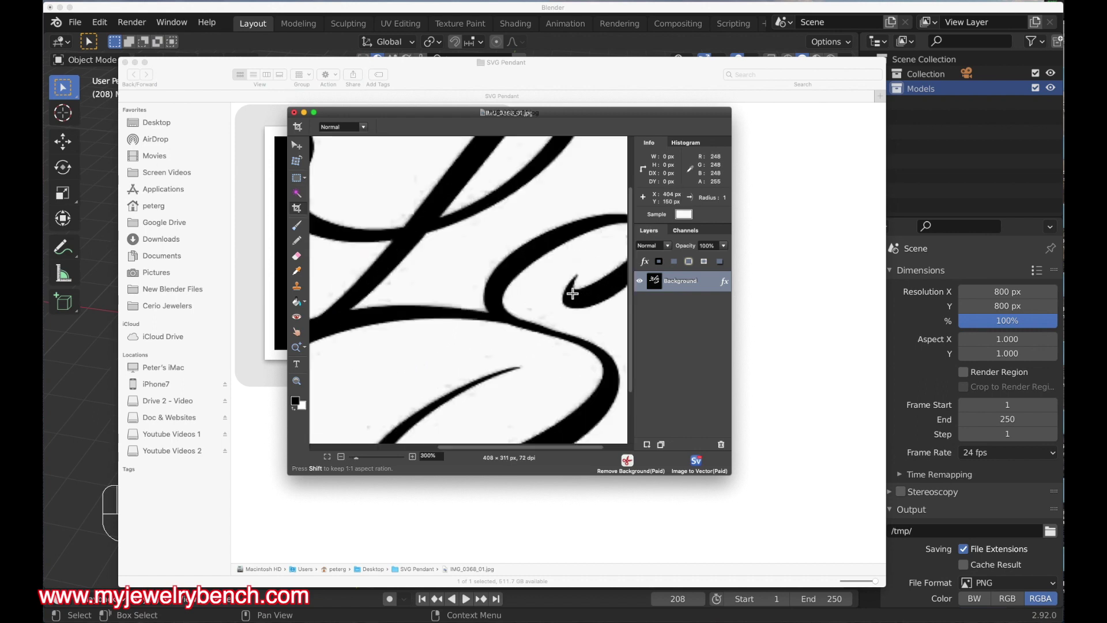
pyautogui.scroll(-3, 584, 263)
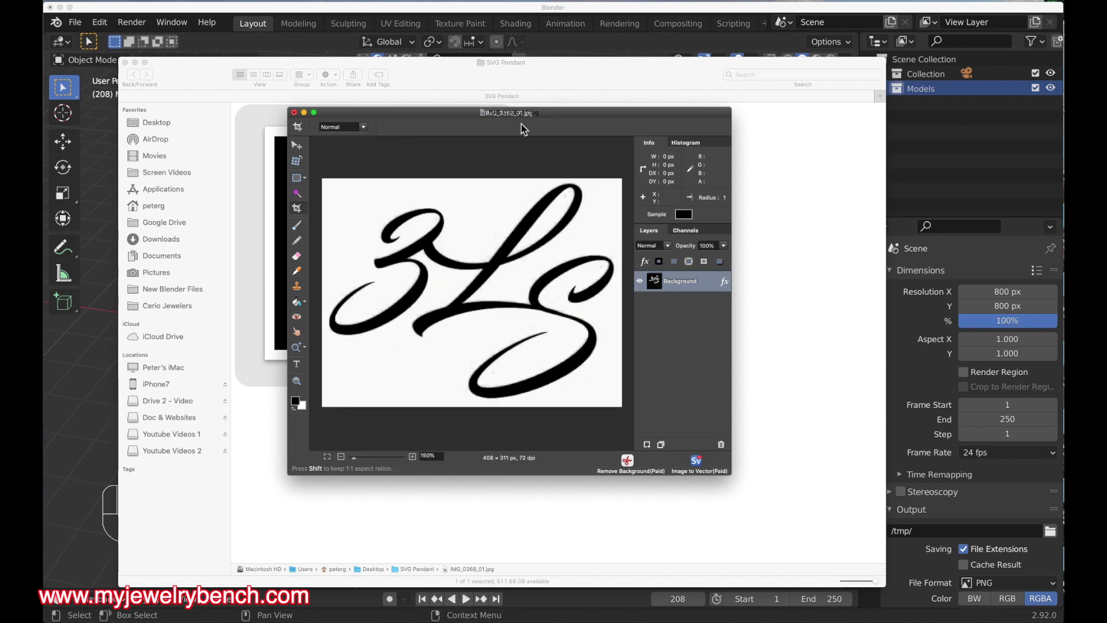
# Boost the Brightness and Contrast contrast to about 3.51 for stark black-on-white strokes
pyautogui.click(173, 1)
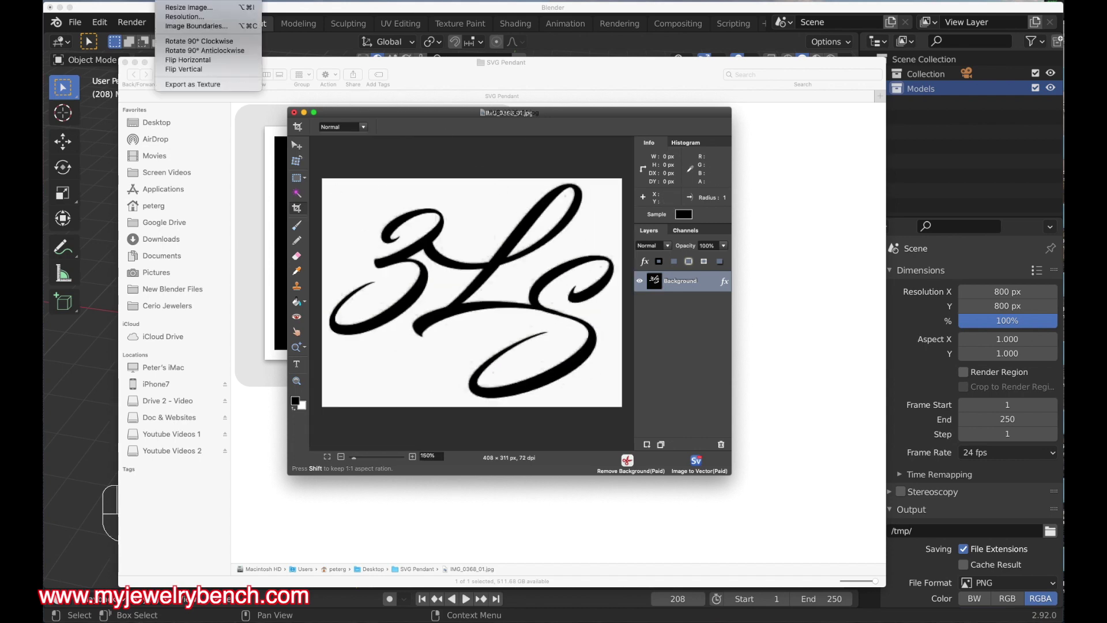
pyautogui.moveTo(231, 0)
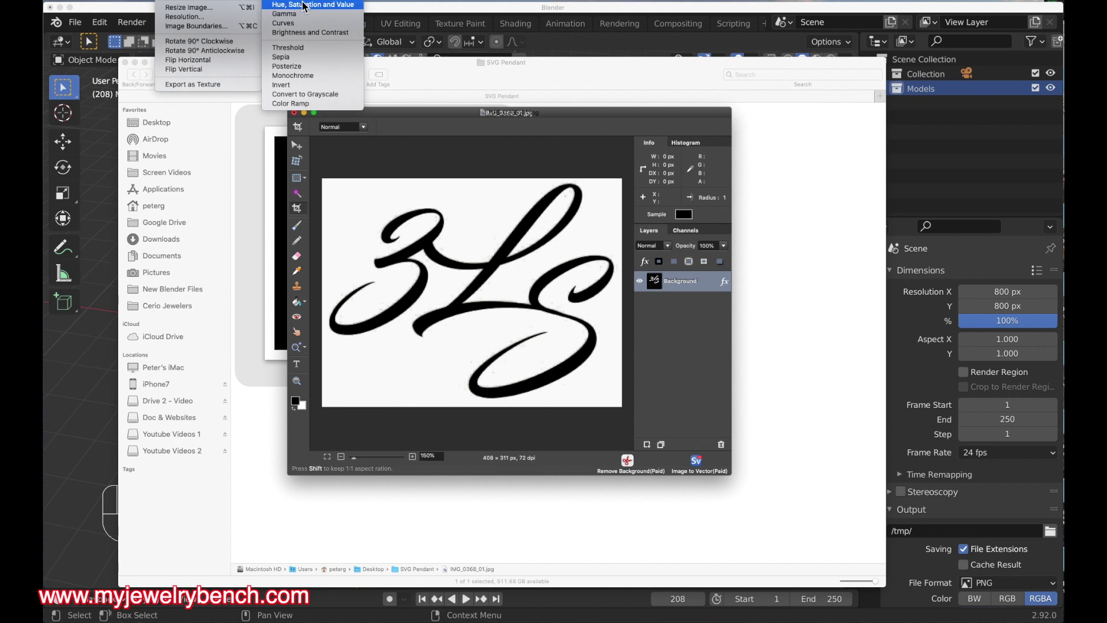
pyautogui.click(305, 34)
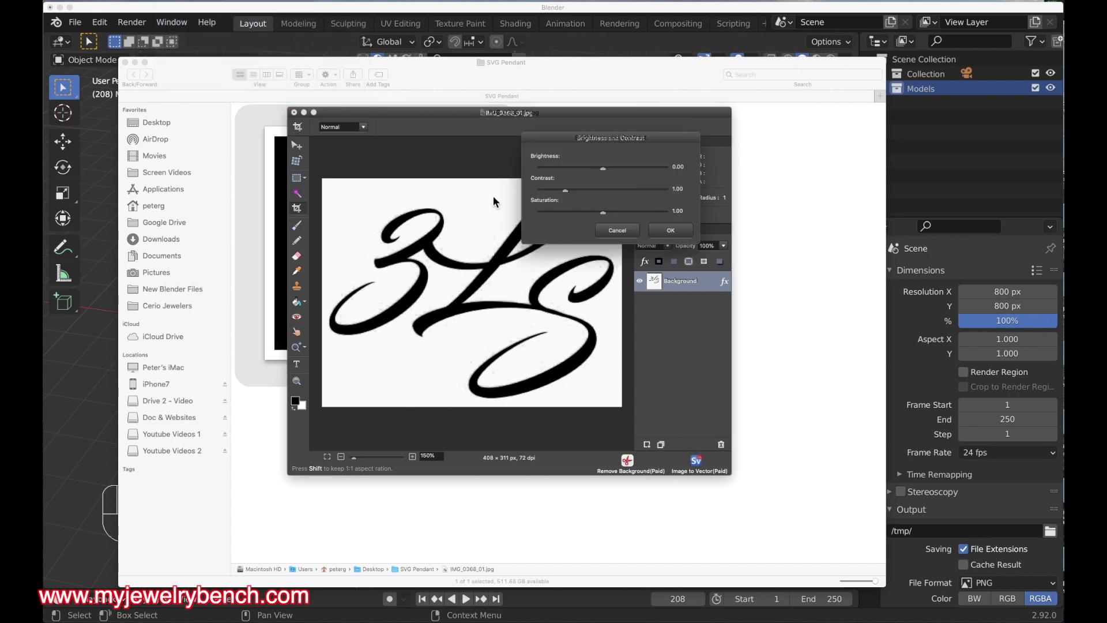
pyautogui.moveTo(631, 137); pyautogui.dragTo(711, 147)
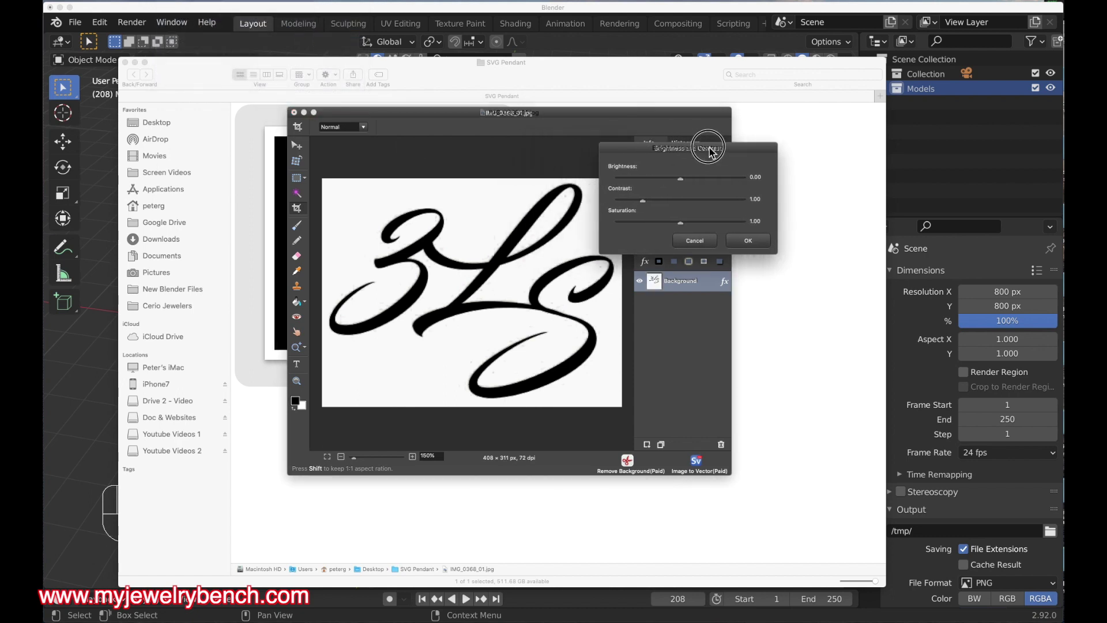
pyautogui.moveTo(650, 203); pyautogui.dragTo(730, 202)
pyautogui.moveTo(732, 163); pyautogui.dragTo(787, 152)
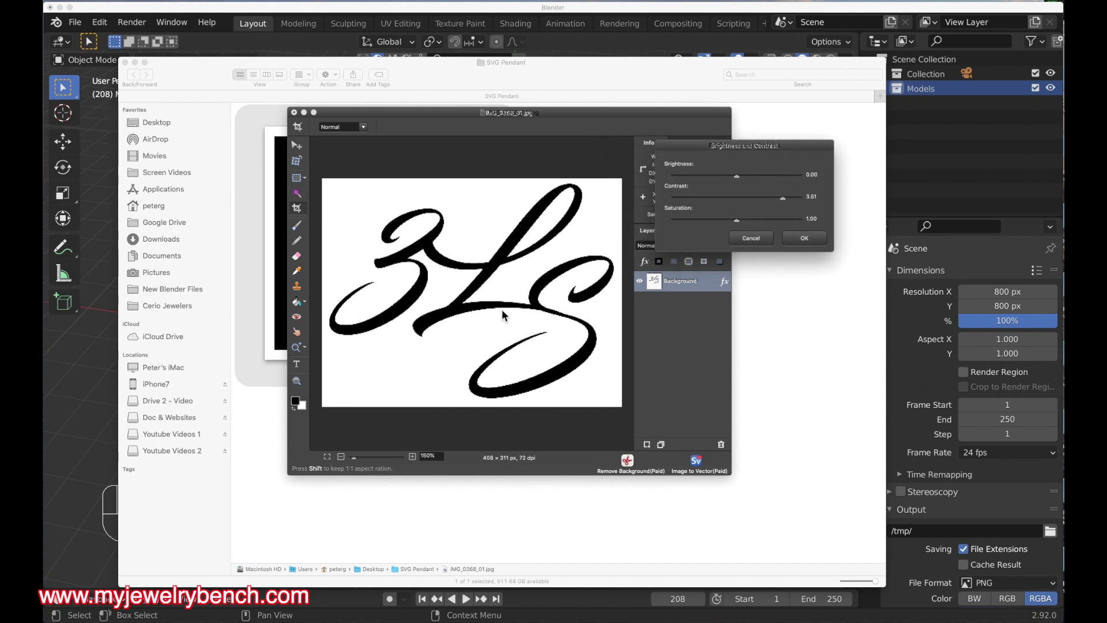
pyautogui.click(805, 239)
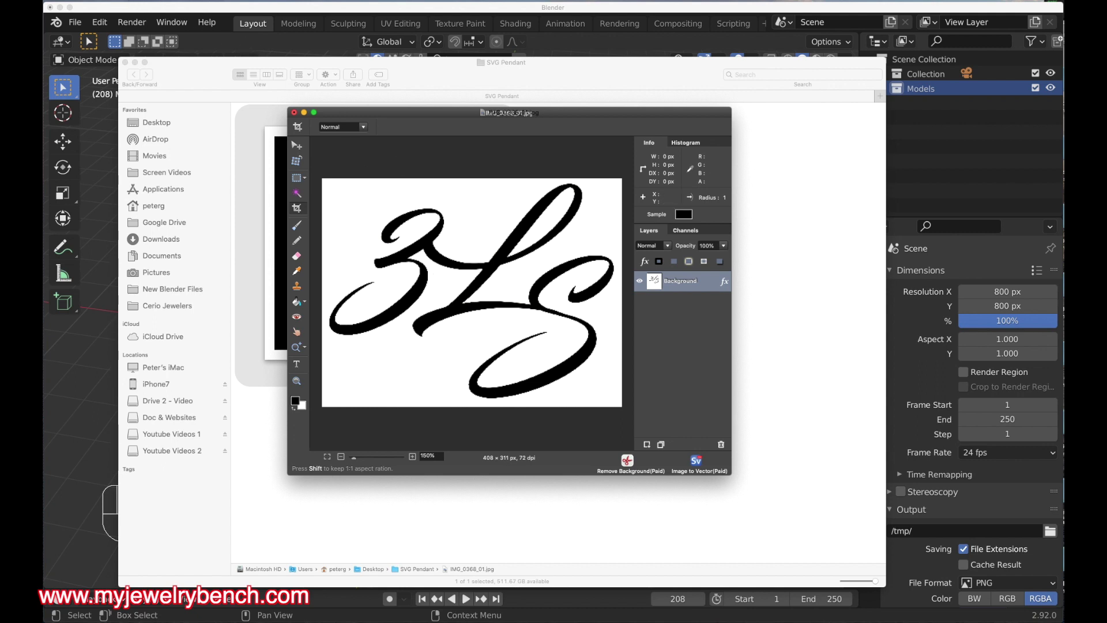
pyautogui.click(124, 1)
# Save the image as Blackwhiteimage.jpg in JPG format
pyautogui.click(130, 53)
pyautogui.press('super+s')
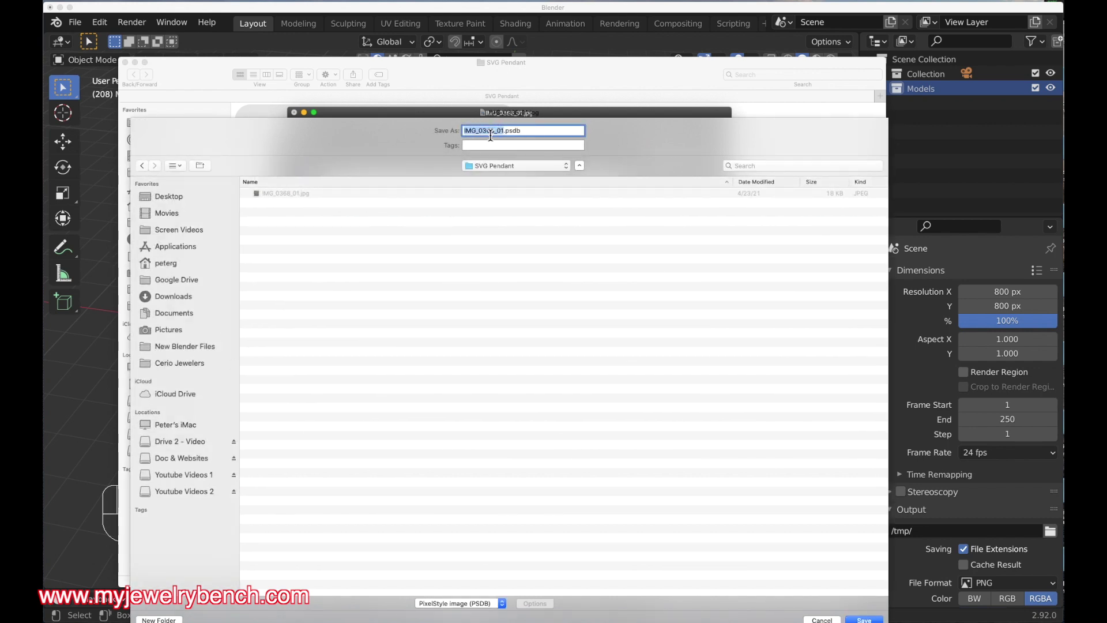
pyautogui.write('Blackwh')
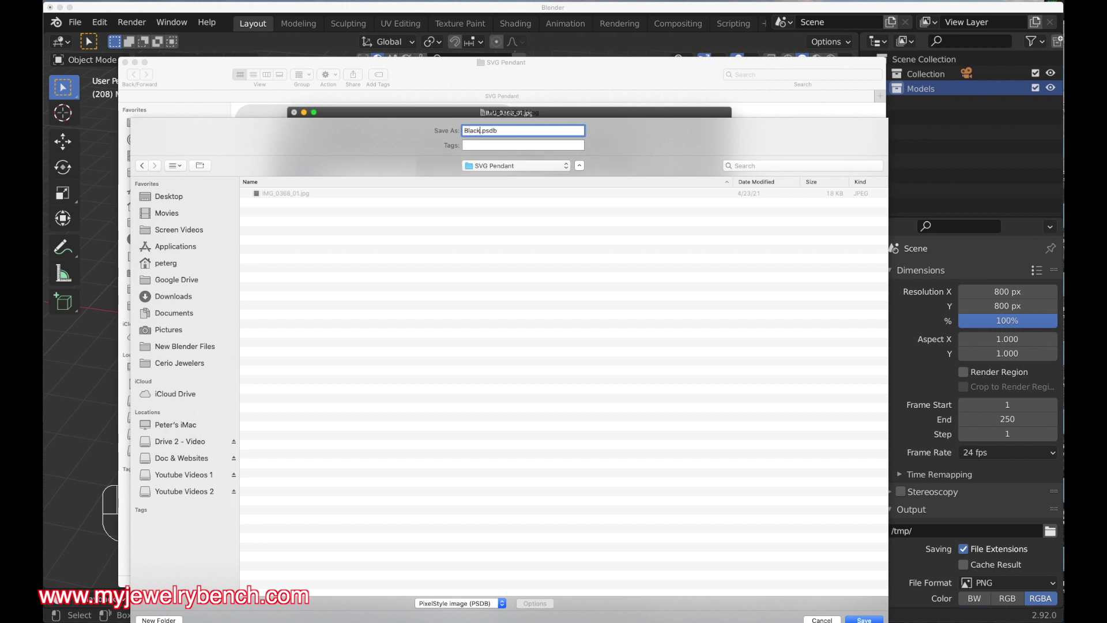
pyautogui.write('iteimage')
pyautogui.click(479, 603)
pyautogui.click(471, 612)
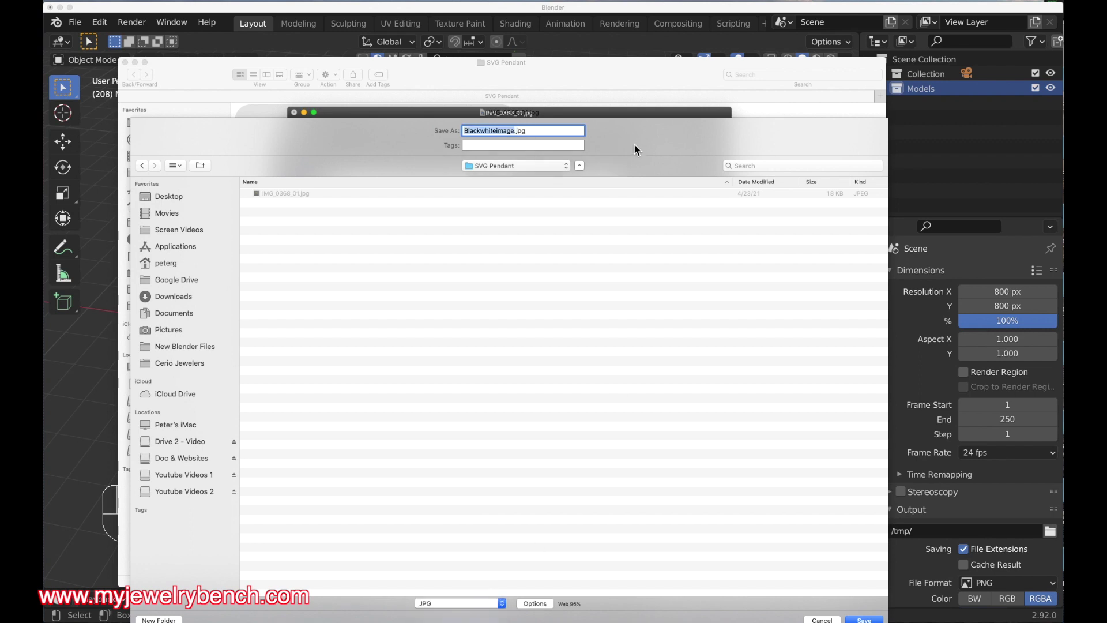
pyautogui.click(864, 619)
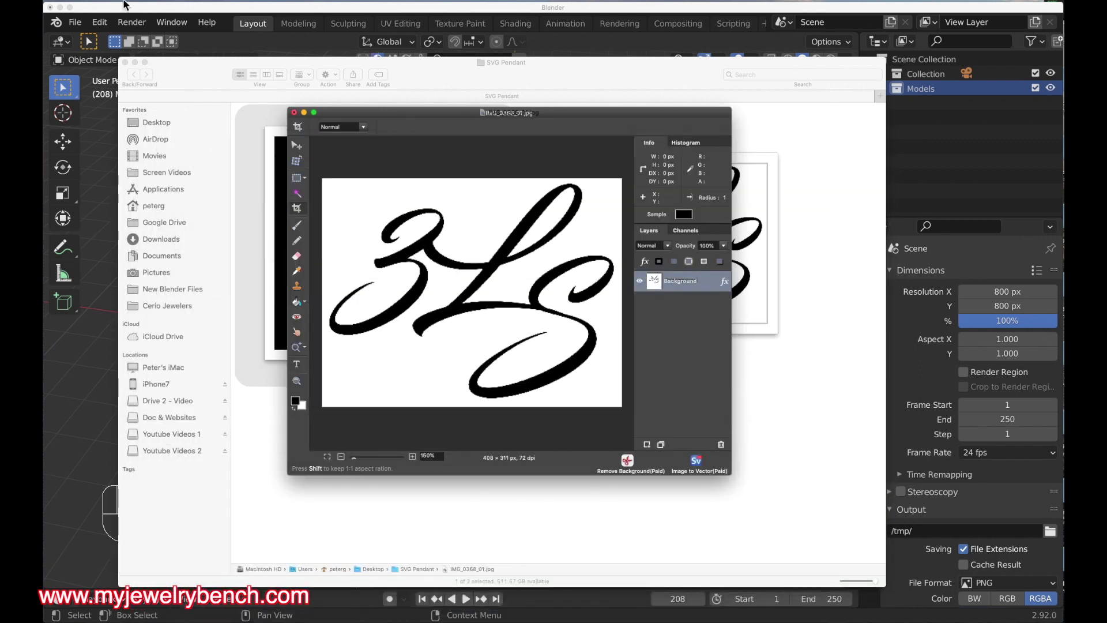
# Close the editor without saving further changes and move the folder window aside
pyautogui.click(294, 112)
pyautogui.click(477, 166)
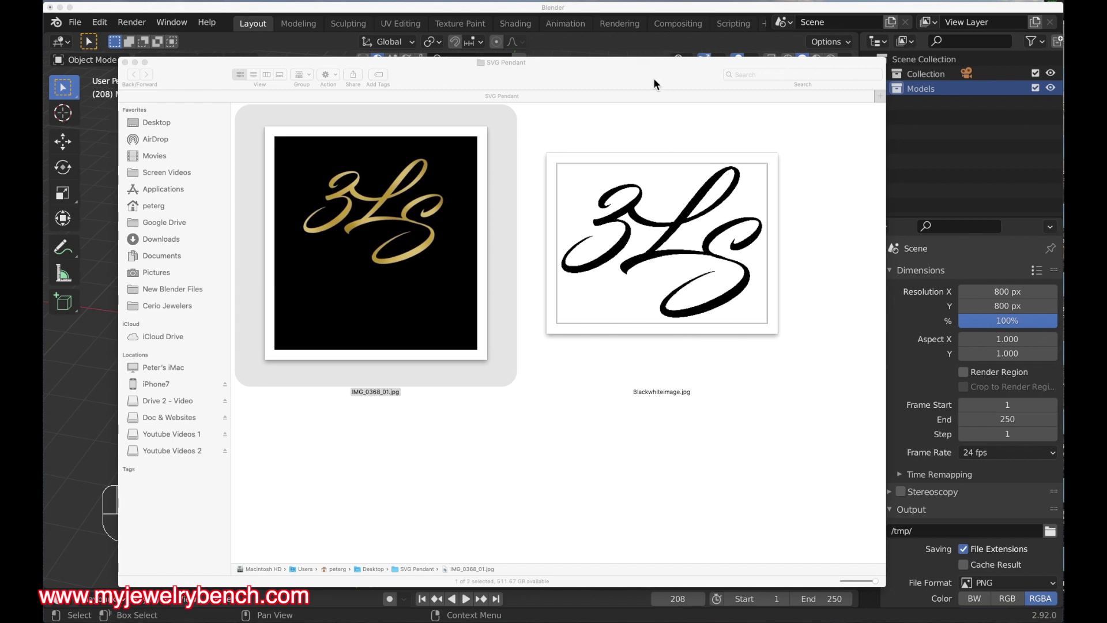
pyautogui.moveTo(645, 63); pyautogui.dragTo(346, 87)
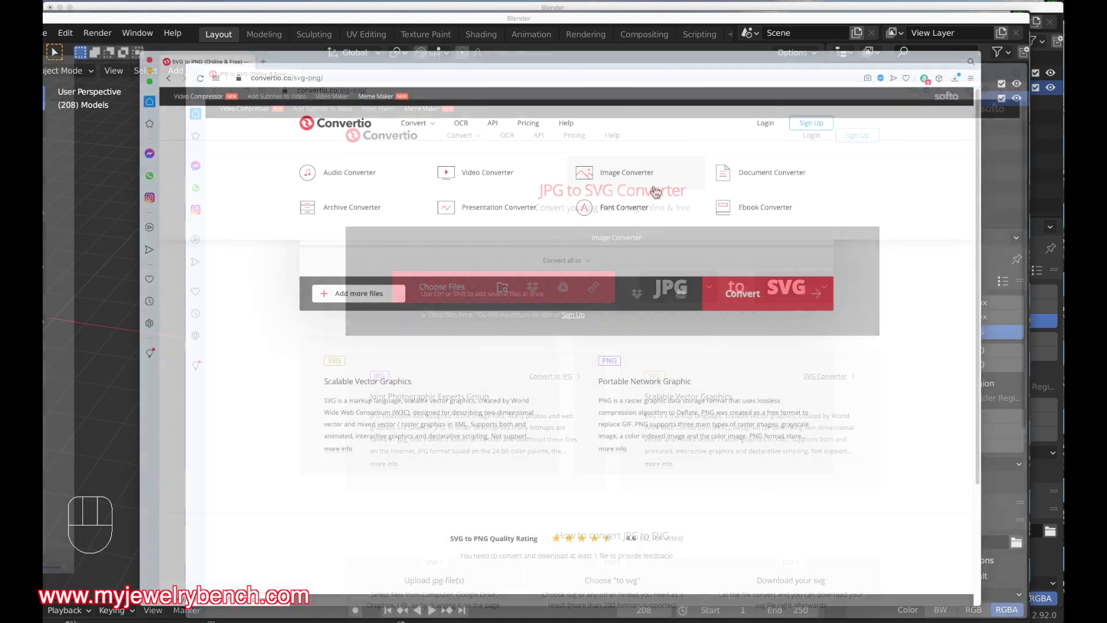
# Upload Blackwhiteimage.jpg from the SVG Pendant folder to Convertio's image converter
pyautogui.click(635, 175)
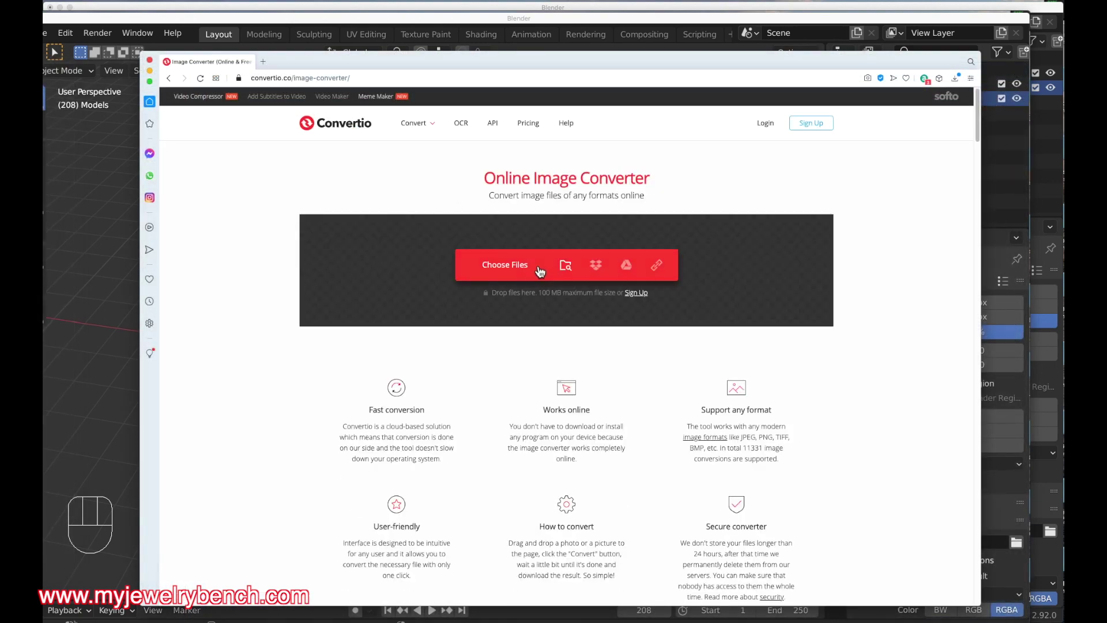
pyautogui.click(564, 266)
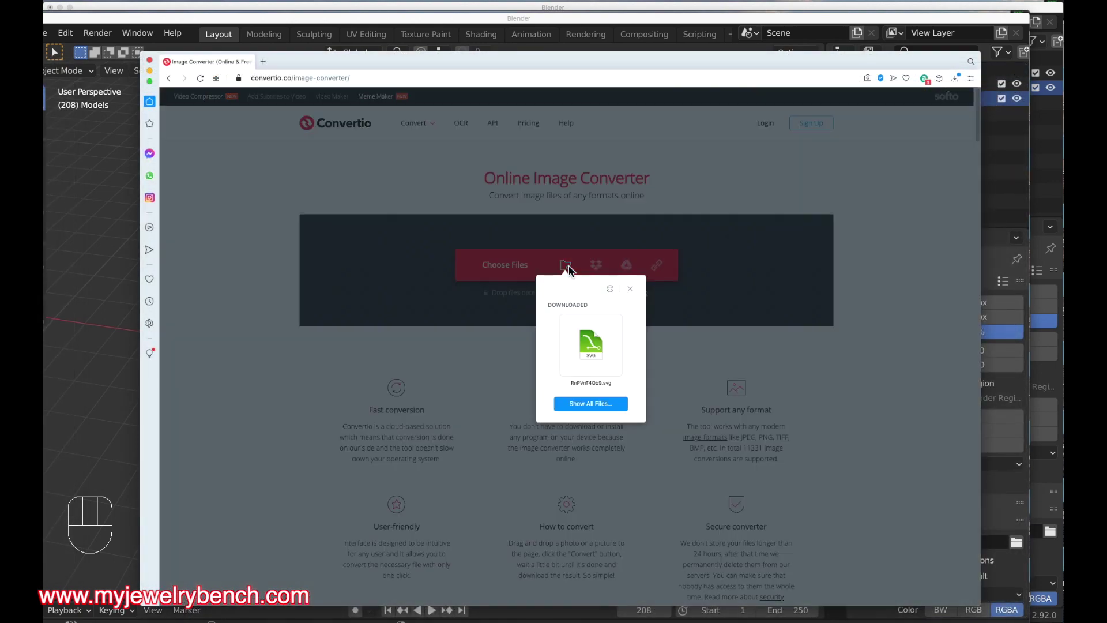
pyautogui.click(594, 404)
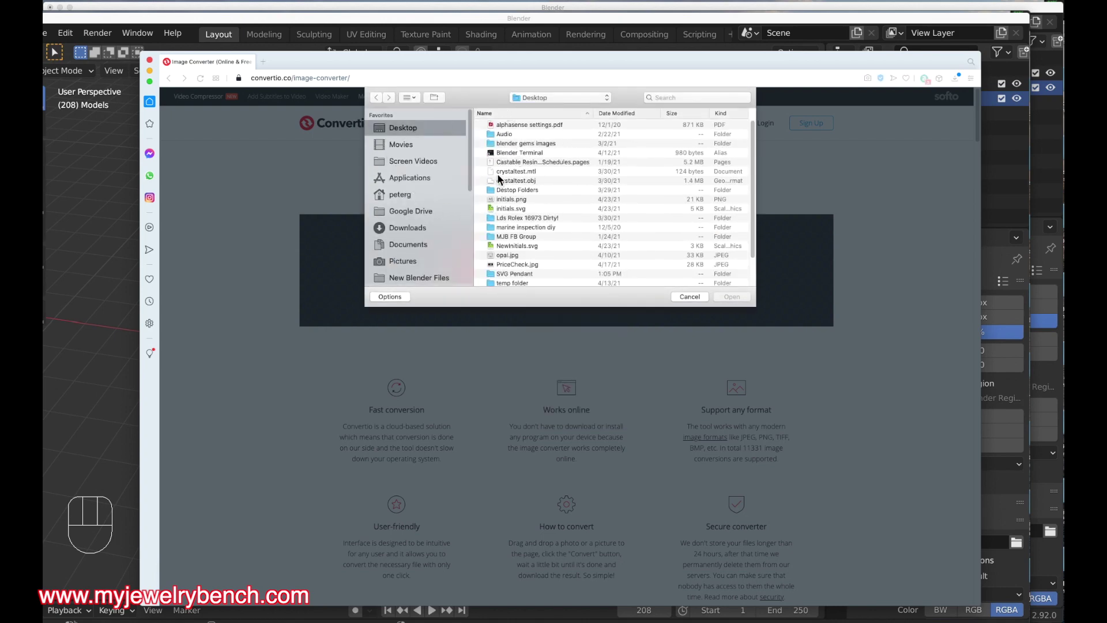
pyautogui.scroll(-3, 534, 189)
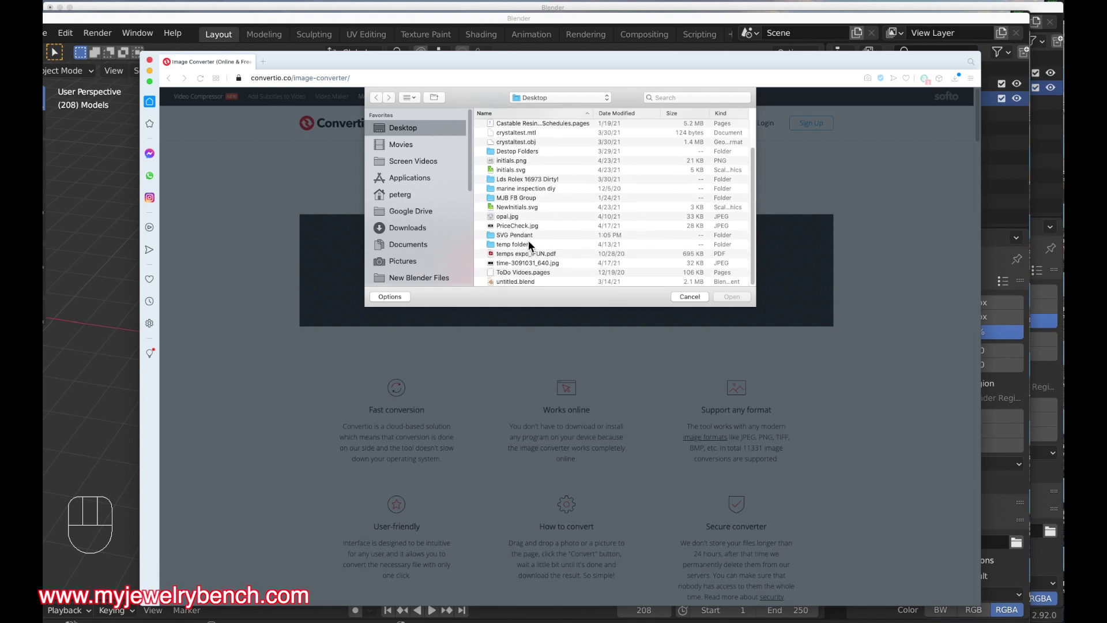
pyautogui.doubleClick(528, 235)
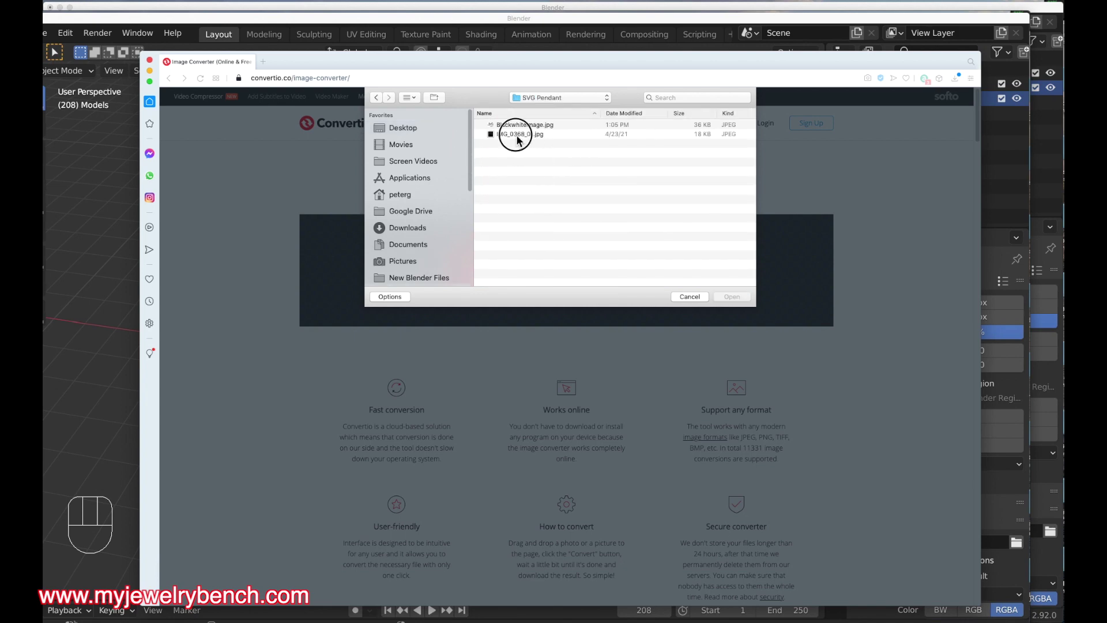
pyautogui.click(517, 134)
pyautogui.doubleClick(521, 126)
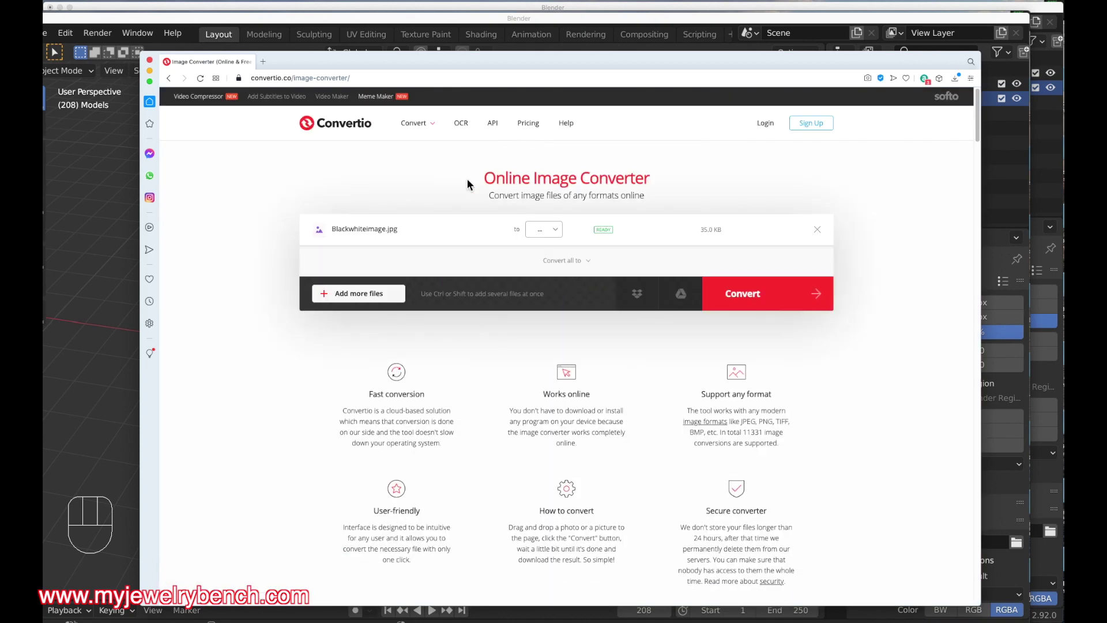
# Set the conversion output format to Vector > SVG
pyautogui.click(553, 229)
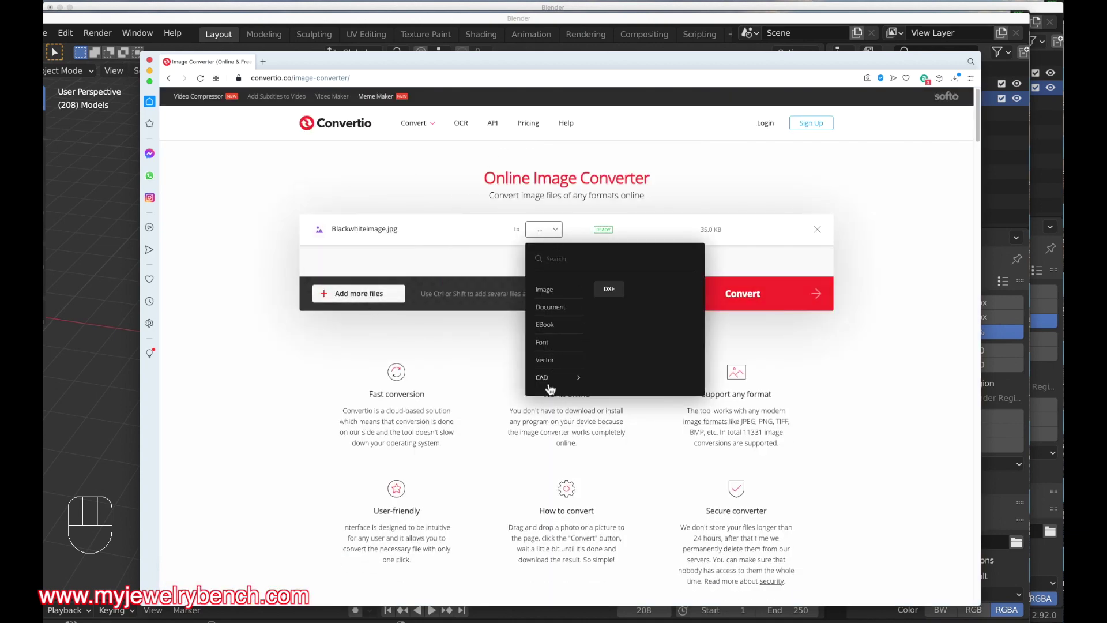
pyautogui.moveTo(546, 362)
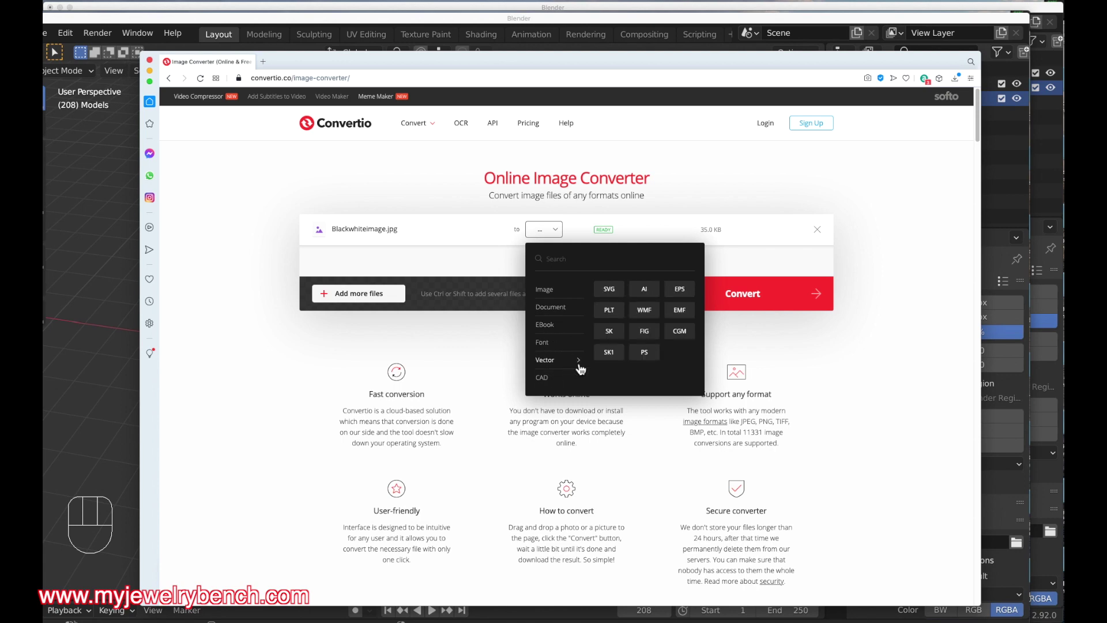
pyautogui.click(611, 291)
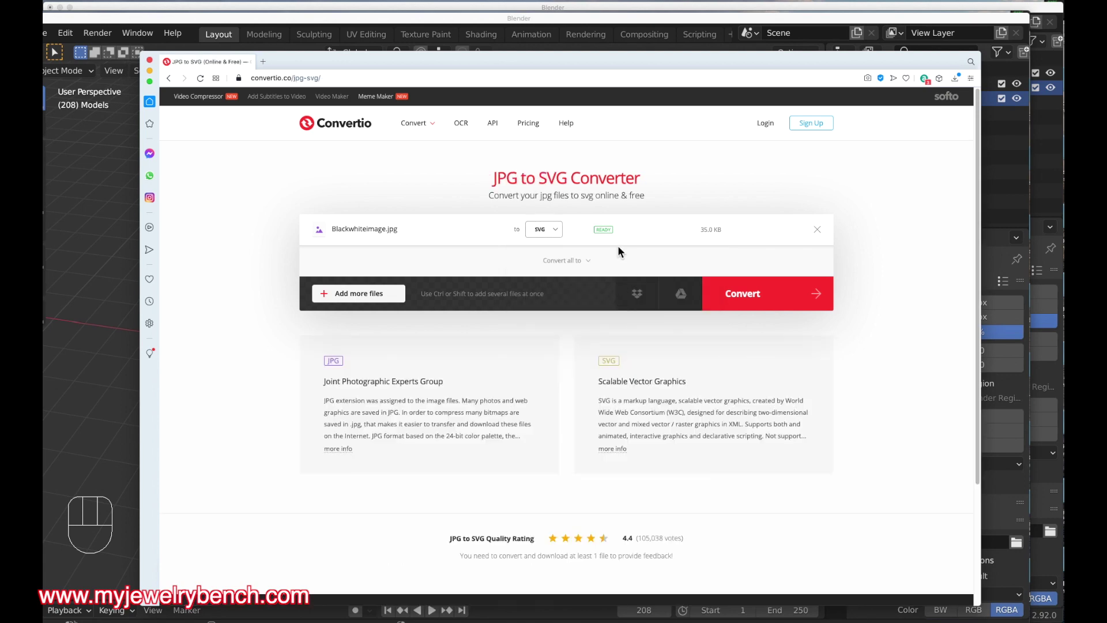
# Convert to SVG, download Blackwhiteimage.svg and reveal it in the SVG Pendant folder
pyautogui.click(757, 301)
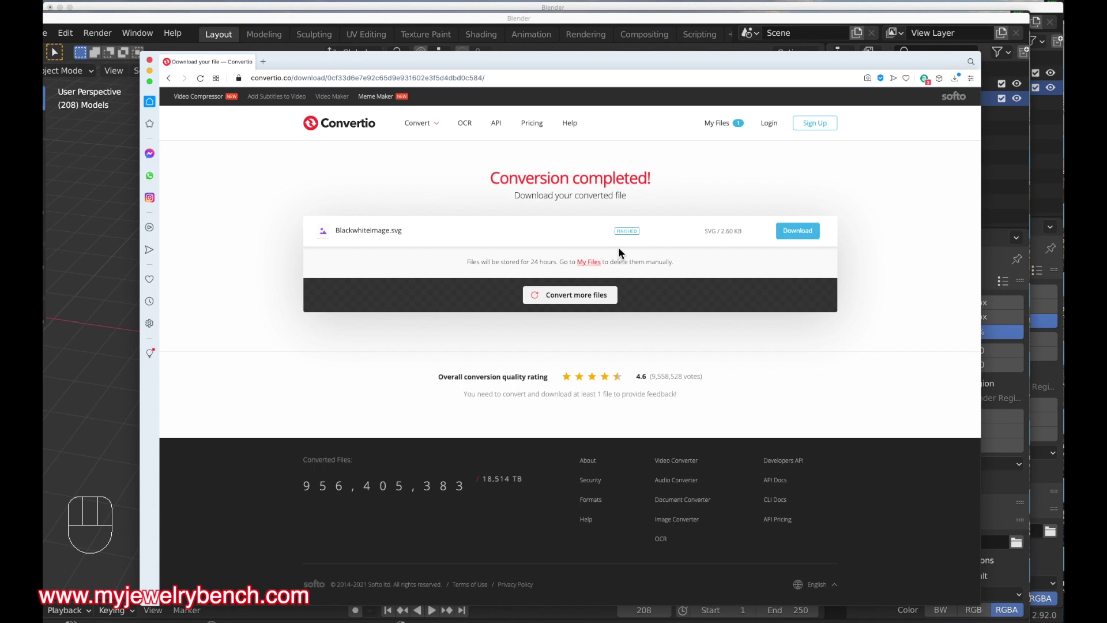
pyautogui.click(801, 234)
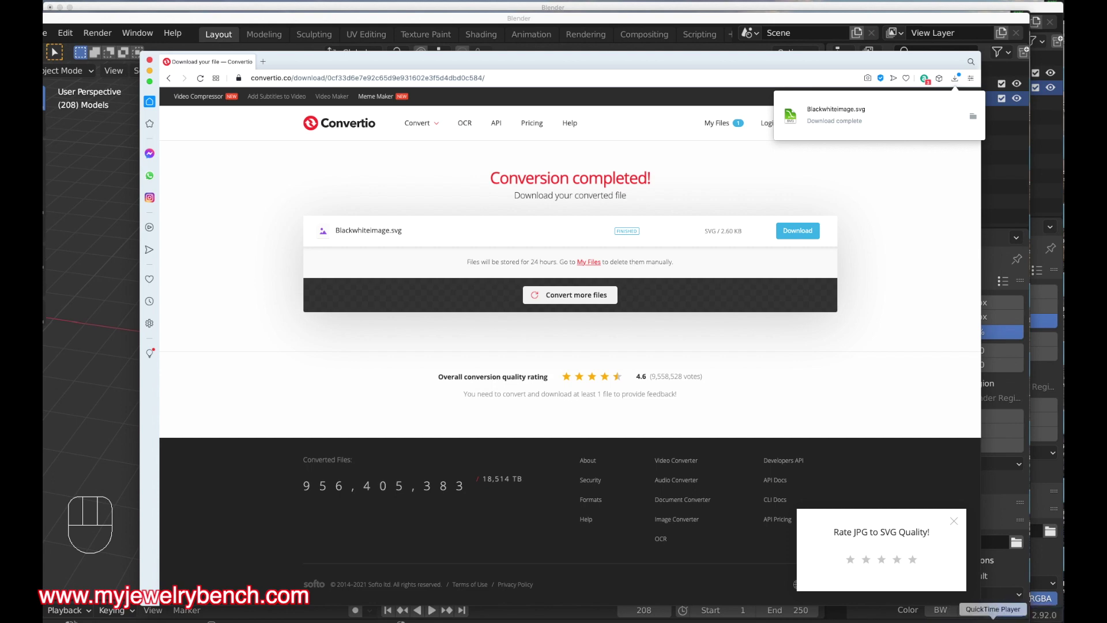
pyautogui.click(1020, 620)
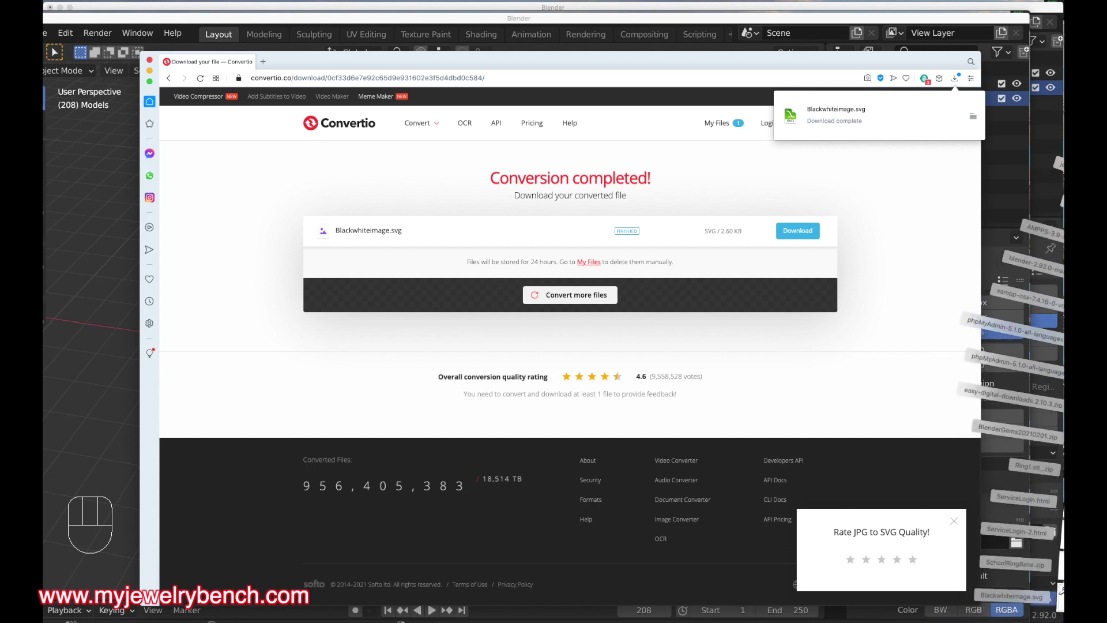
pyautogui.moveTo(1013, 596); pyautogui.dragTo(218, 321)
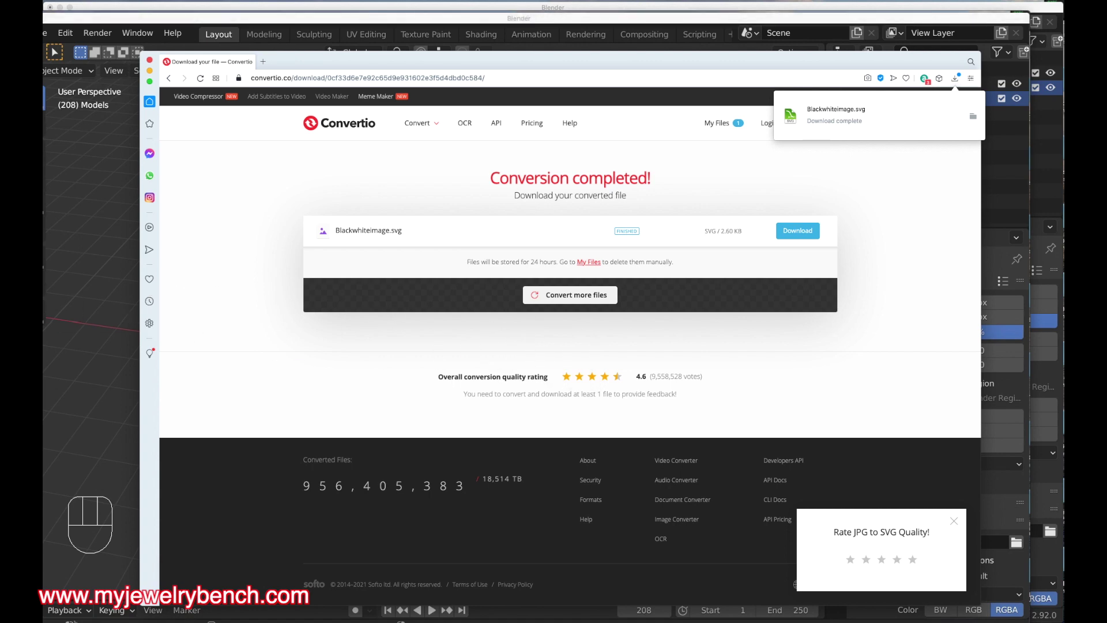
pyautogui.click(973, 110)
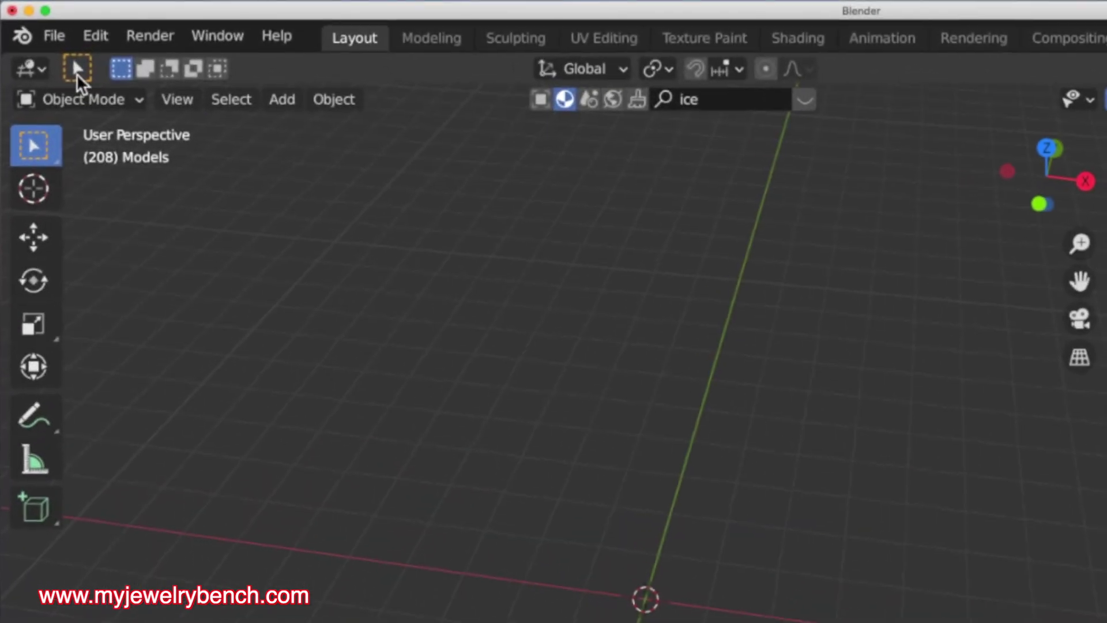
# Import Blackwhiteimage.svg from Desktop/SVG Pendant as a Scalable Vector Graphics curve
pyautogui.click(53, 36)
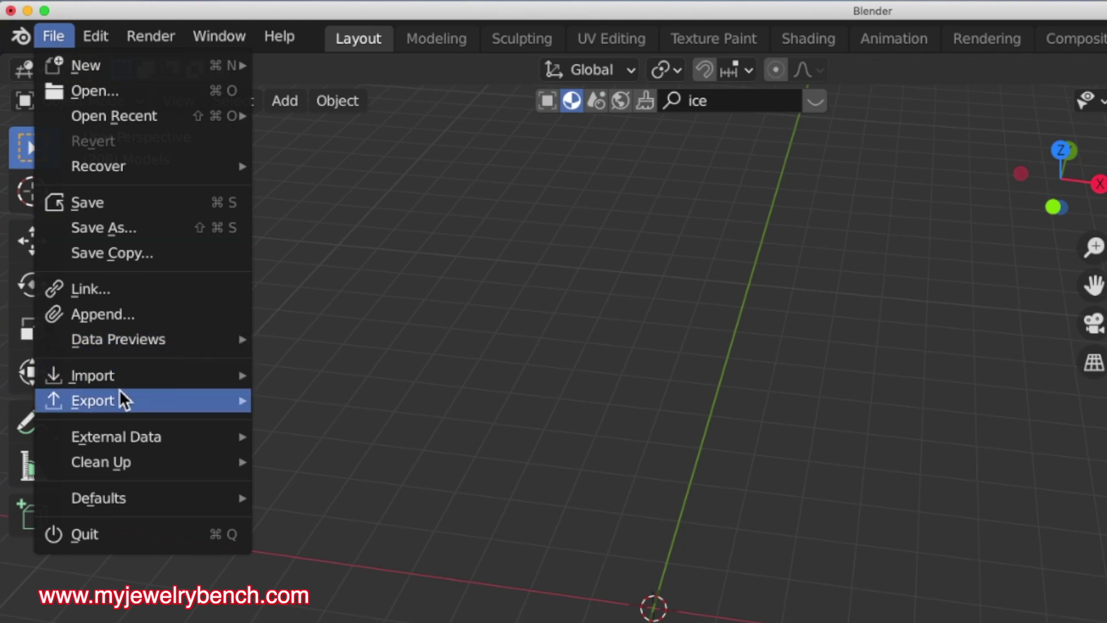
pyautogui.moveTo(122, 383)
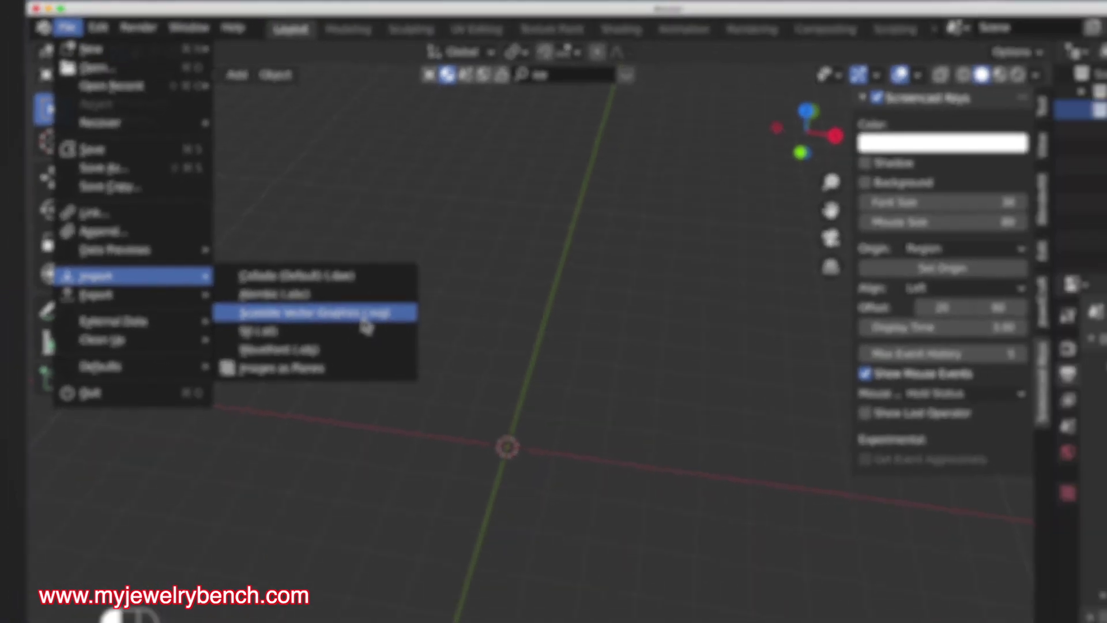
pyautogui.click(453, 427)
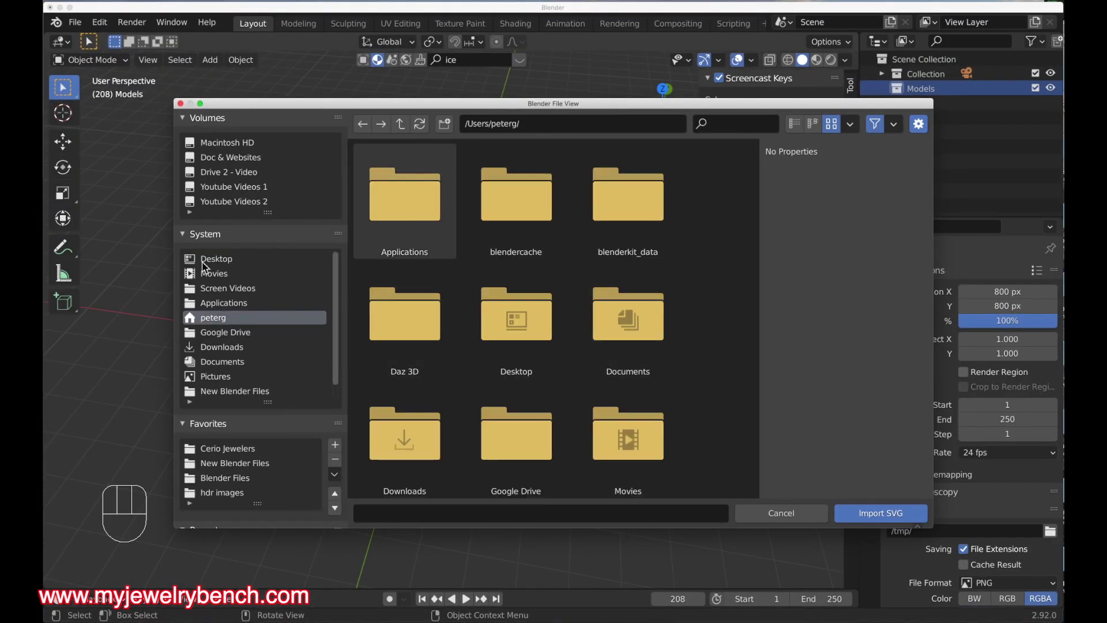
pyautogui.click(227, 259)
pyautogui.scroll(-2, 381, 277)
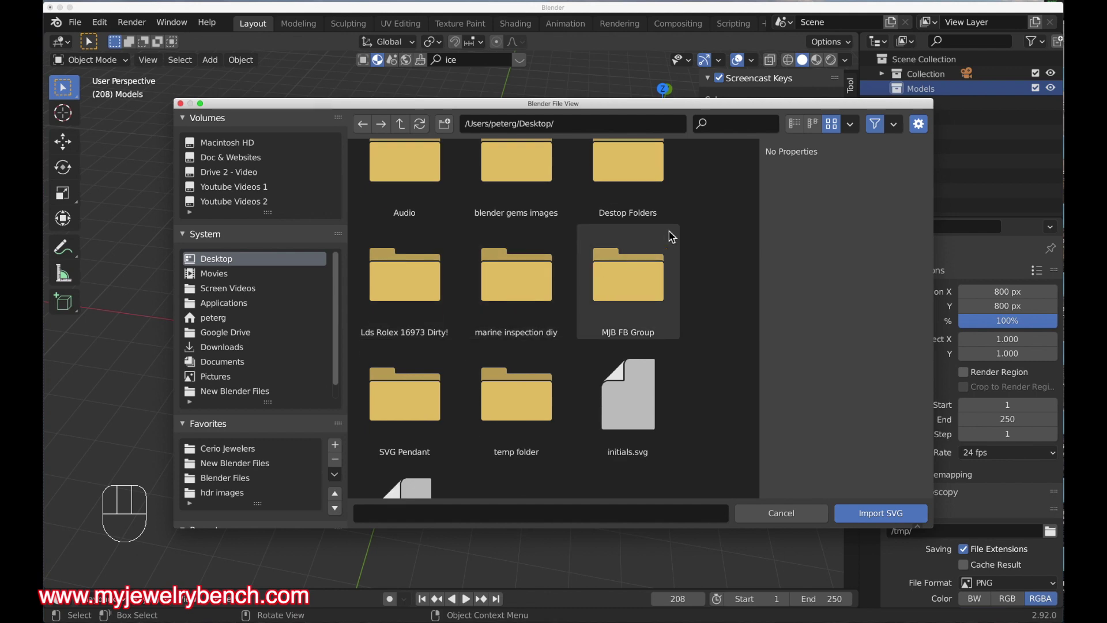
pyautogui.scroll(-1, 470, 282)
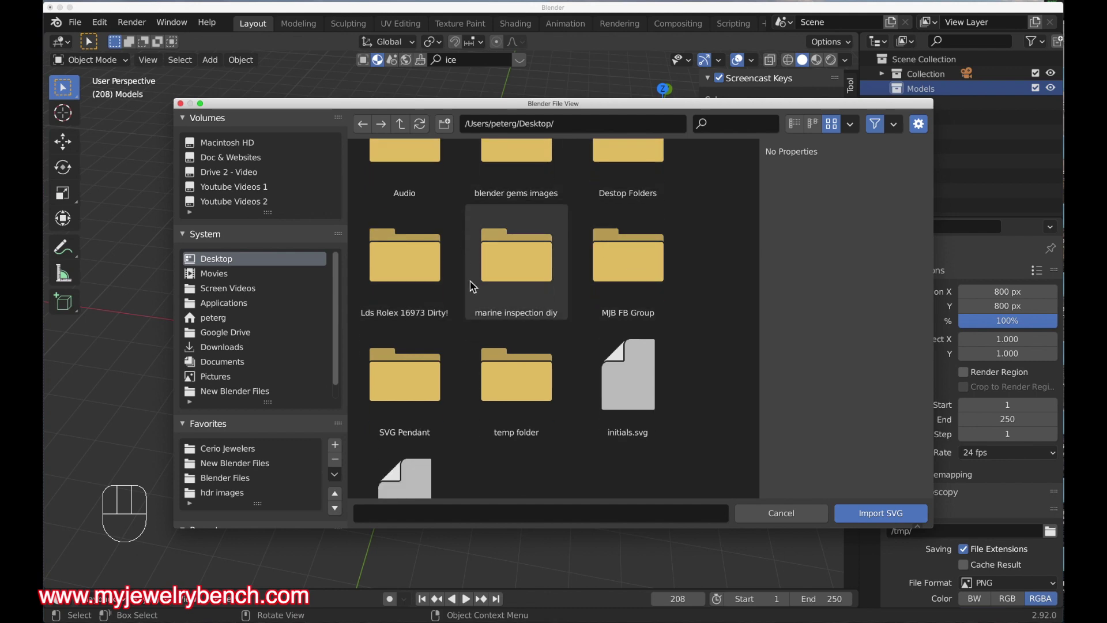
pyautogui.doubleClick(407, 369)
pyautogui.doubleClick(418, 206)
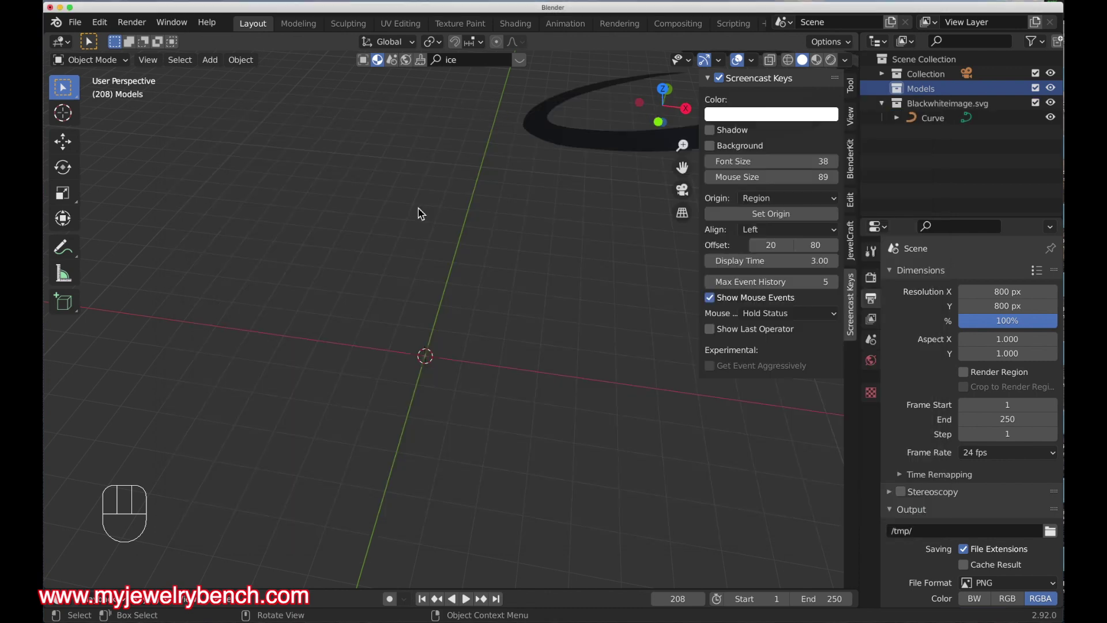
# Scale the imported curve down to about 48.1 × 36.2 mm
pyautogui.press('s')
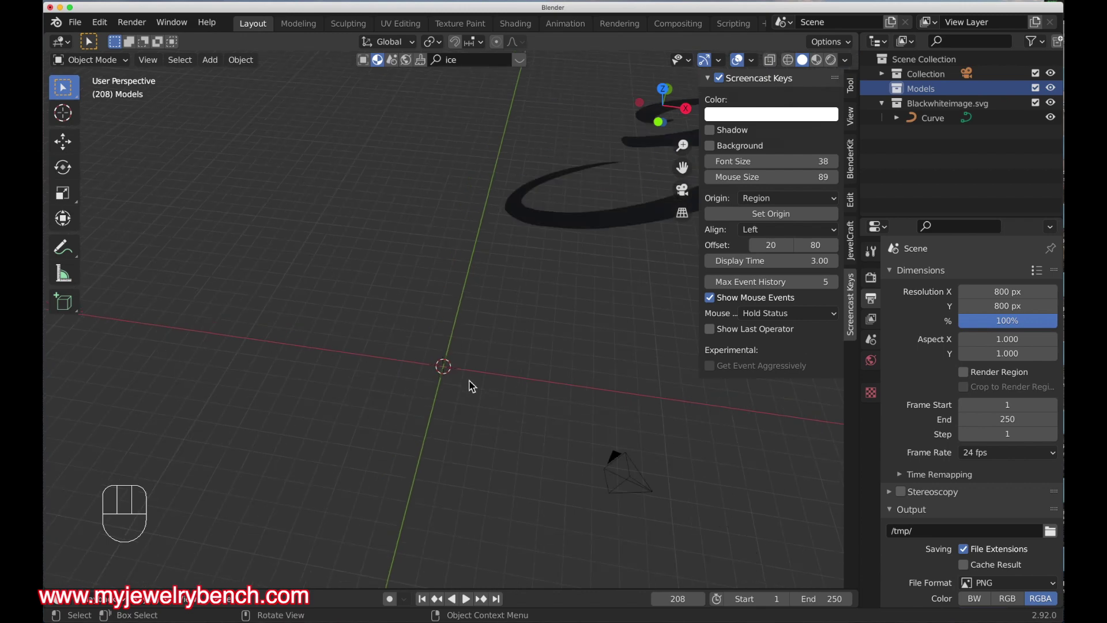
pyautogui.click(497, 358)
pyautogui.scroll(2, 497, 357)
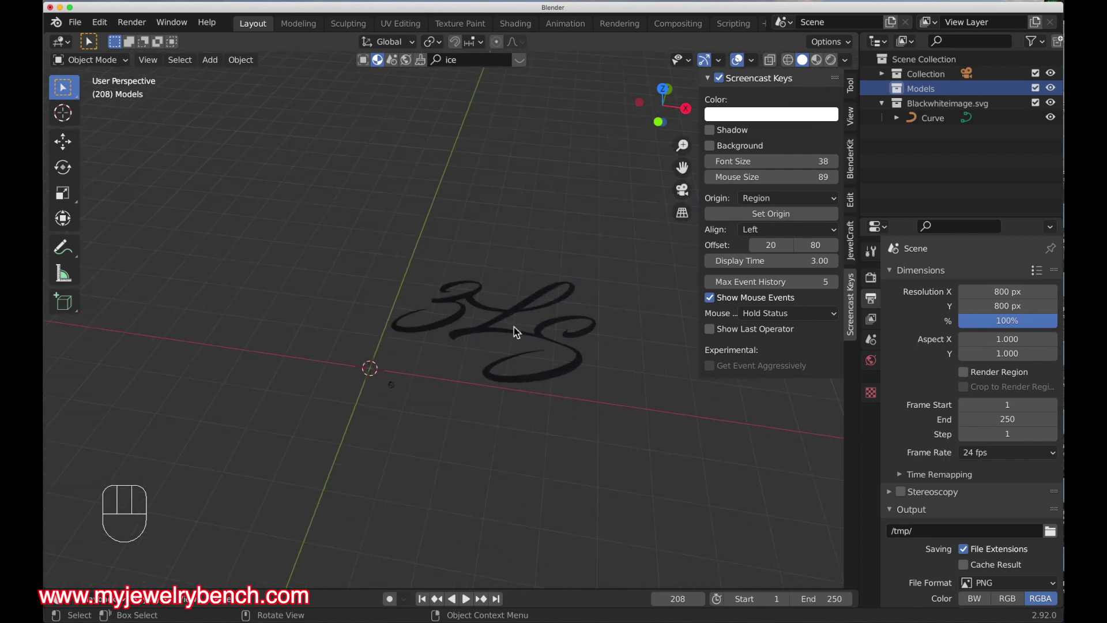
# Set the curve's origin to Center of Mass (Volume)
pyautogui.click(510, 312)
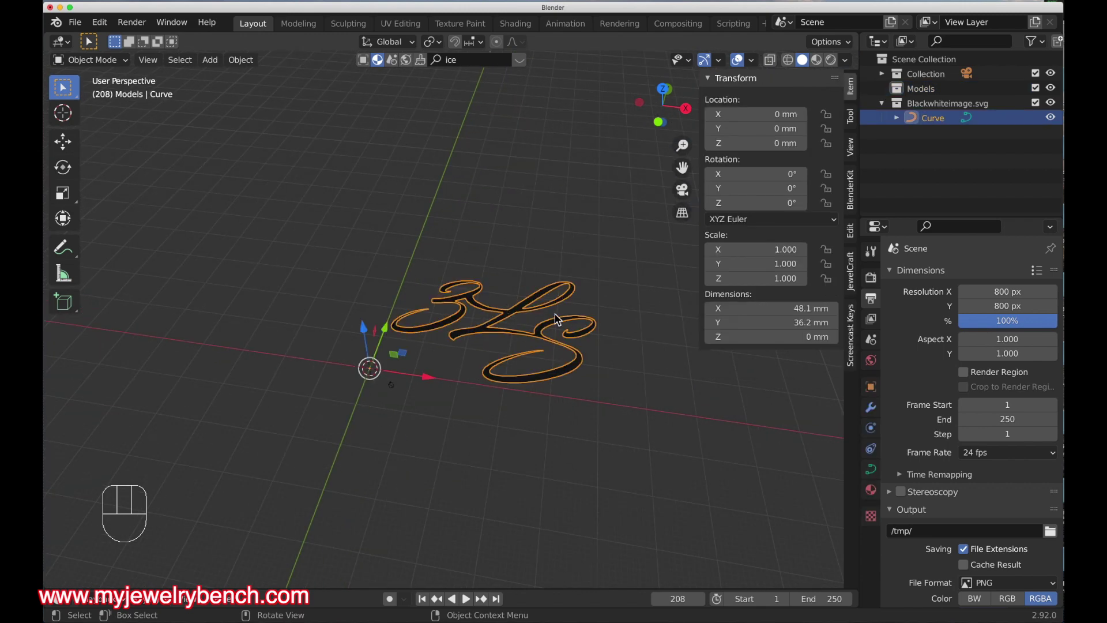
pyautogui.rightClick(505, 318)
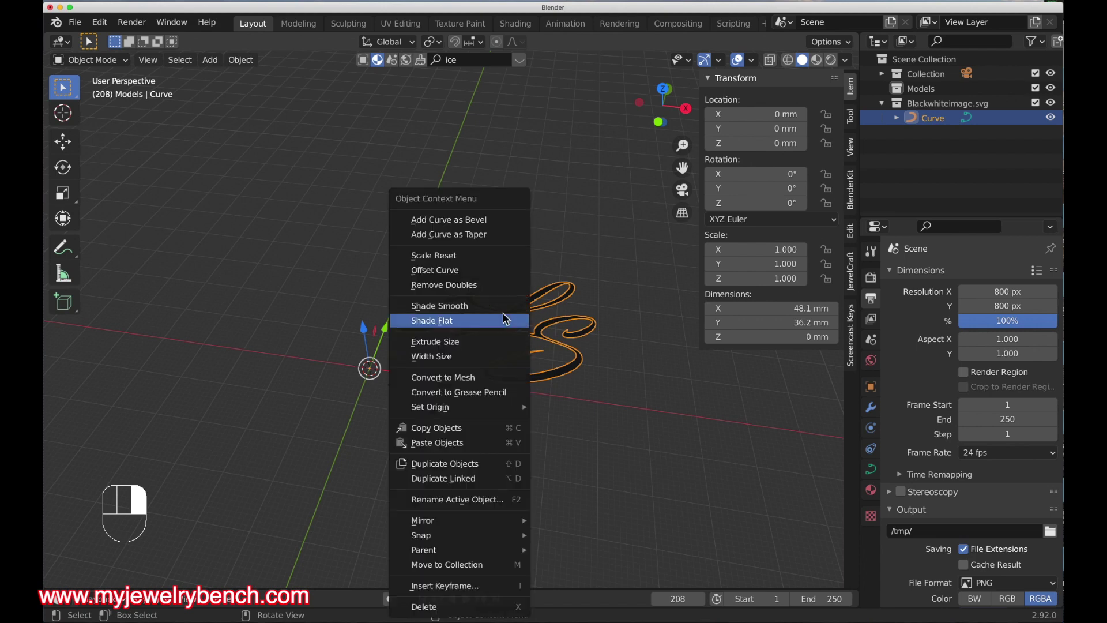
pyautogui.moveTo(446, 404)
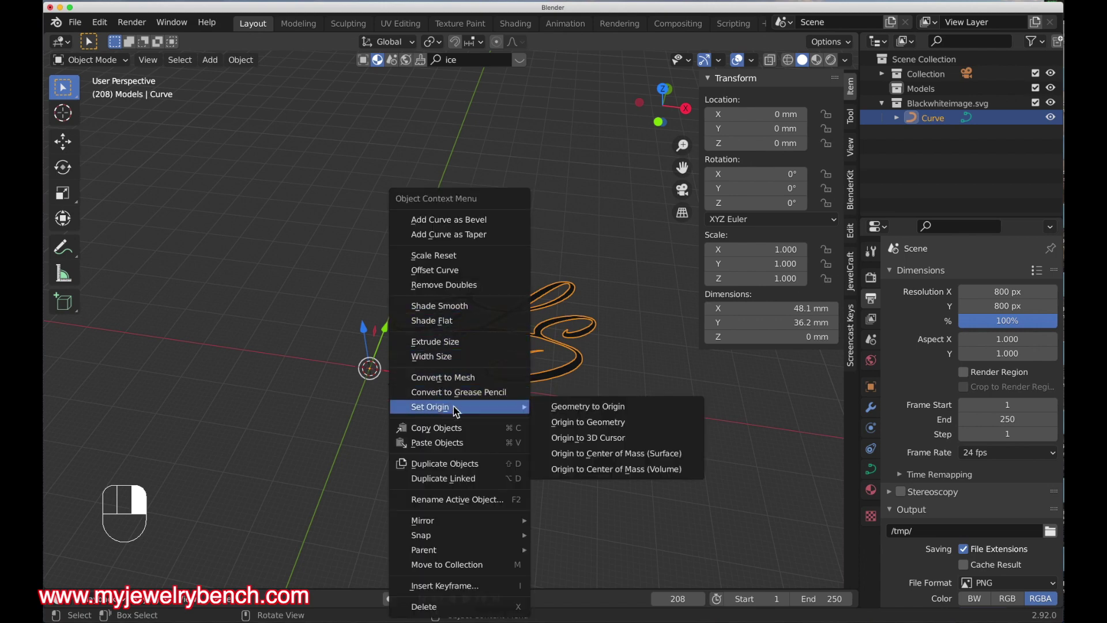
pyautogui.click(647, 472)
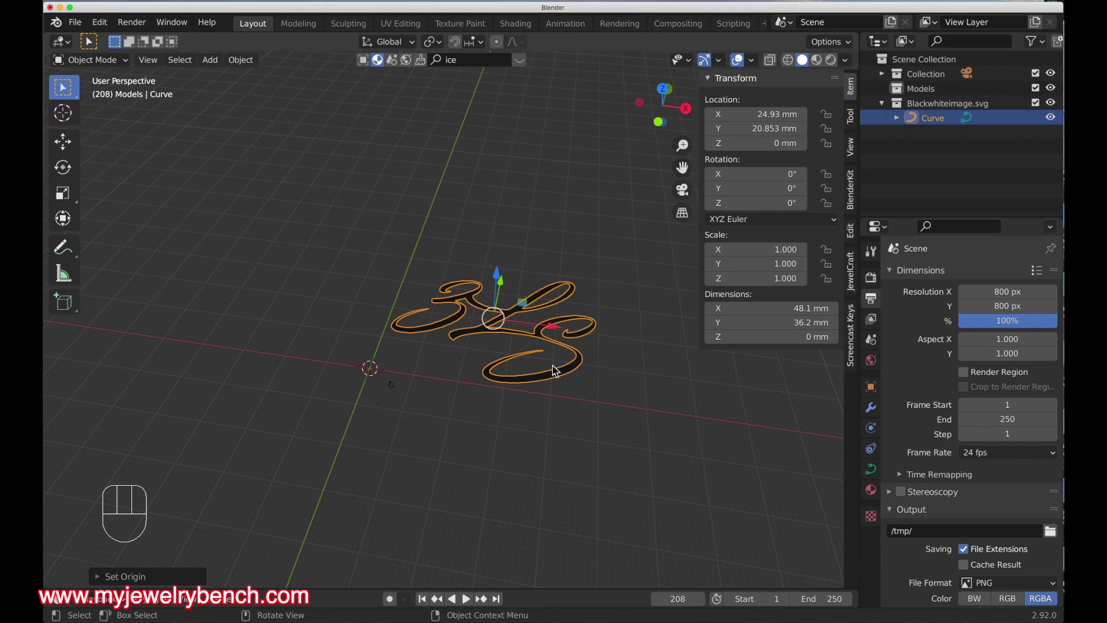
# Snap the curve onto the world origin with Selection to Cursor
pyautogui.hotkey('shift', 's')
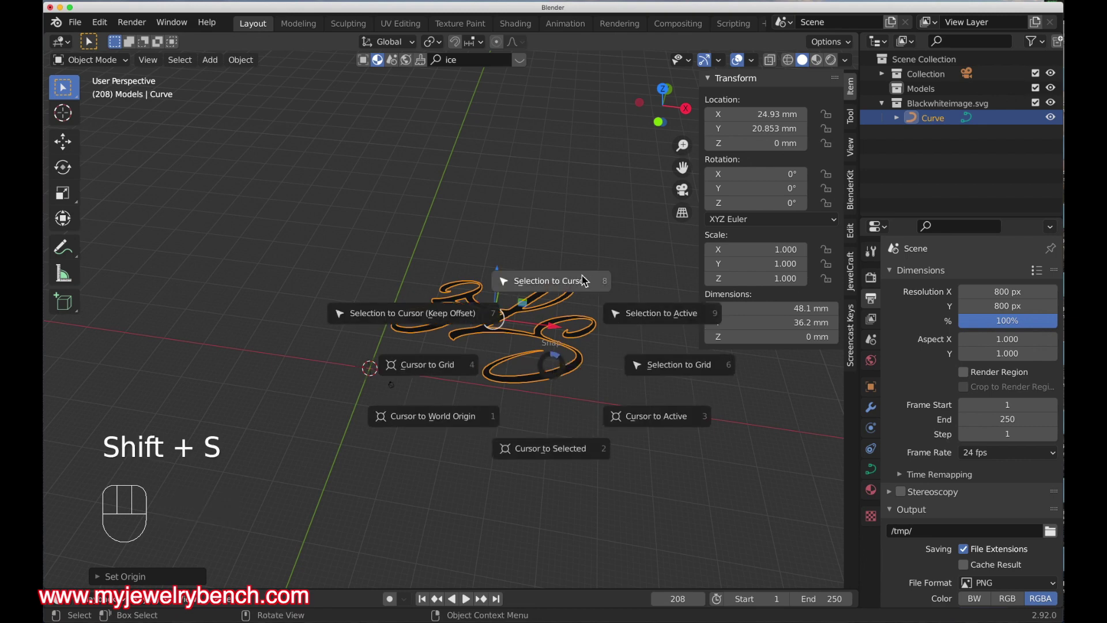
pyautogui.click(583, 281)
pyautogui.scroll(4, 345, 359)
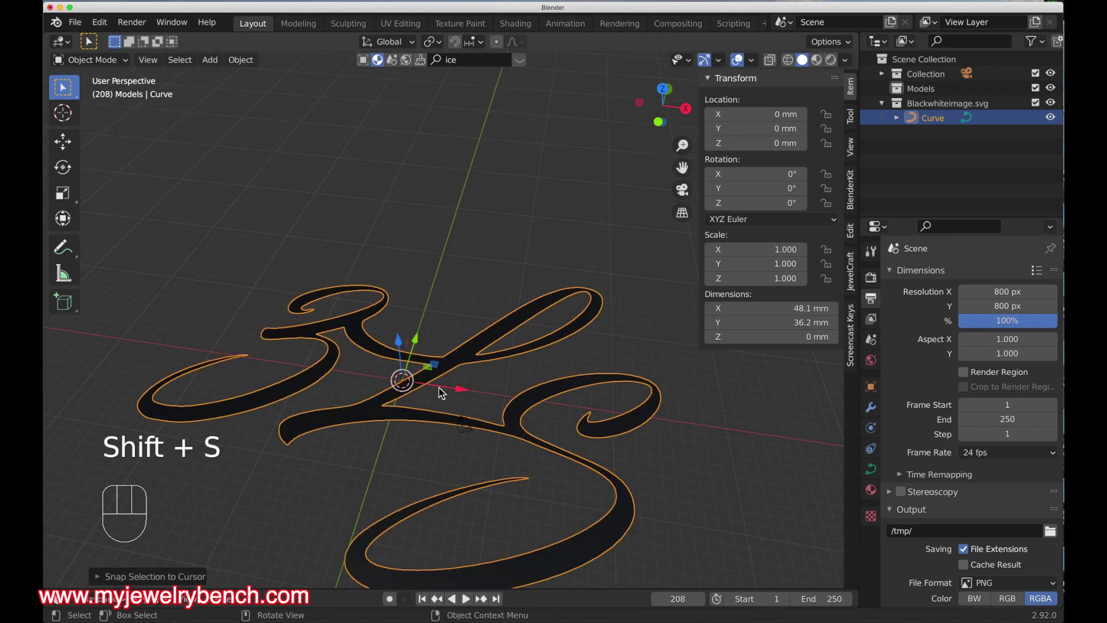
pyautogui.scroll(-3, 442, 392)
pyautogui.moveTo(441, 392); pyautogui.dragTo(580, 320, button='middle')
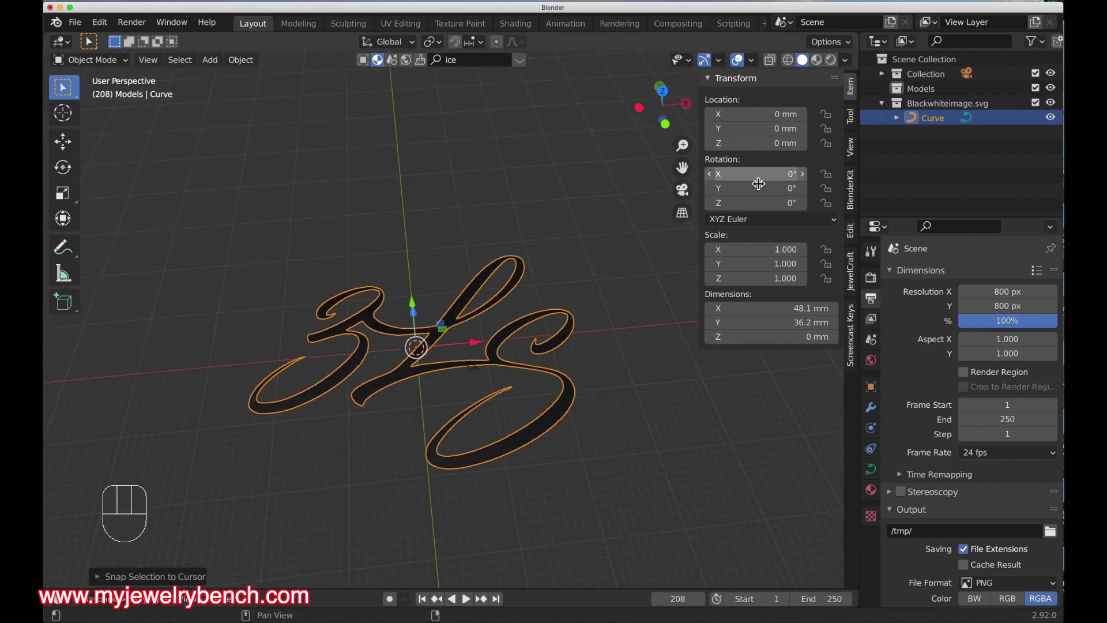
# Hide the sidebar and orbit to a near top-down view of the 3LS lettering
pyautogui.press('n')
pyautogui.moveTo(486, 375); pyautogui.dragTo(496, 351, button='middle')
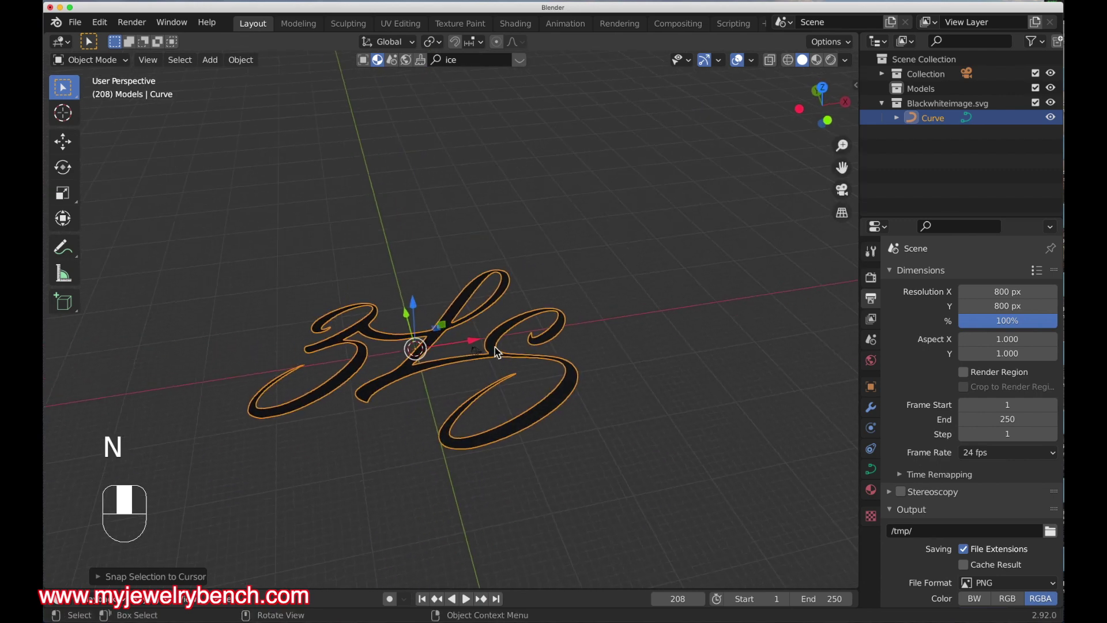
pyautogui.scroll(4, 496, 350)
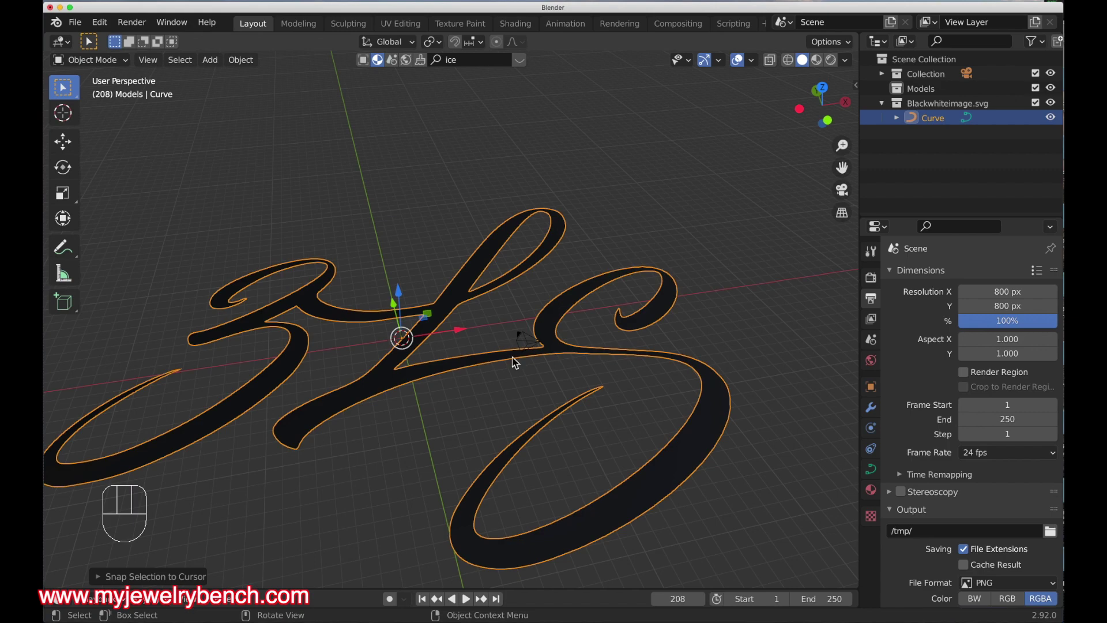
pyautogui.moveTo(515, 362); pyautogui.dragTo(438, 355, button='middle')
pyautogui.scroll(-2, 482, 315)
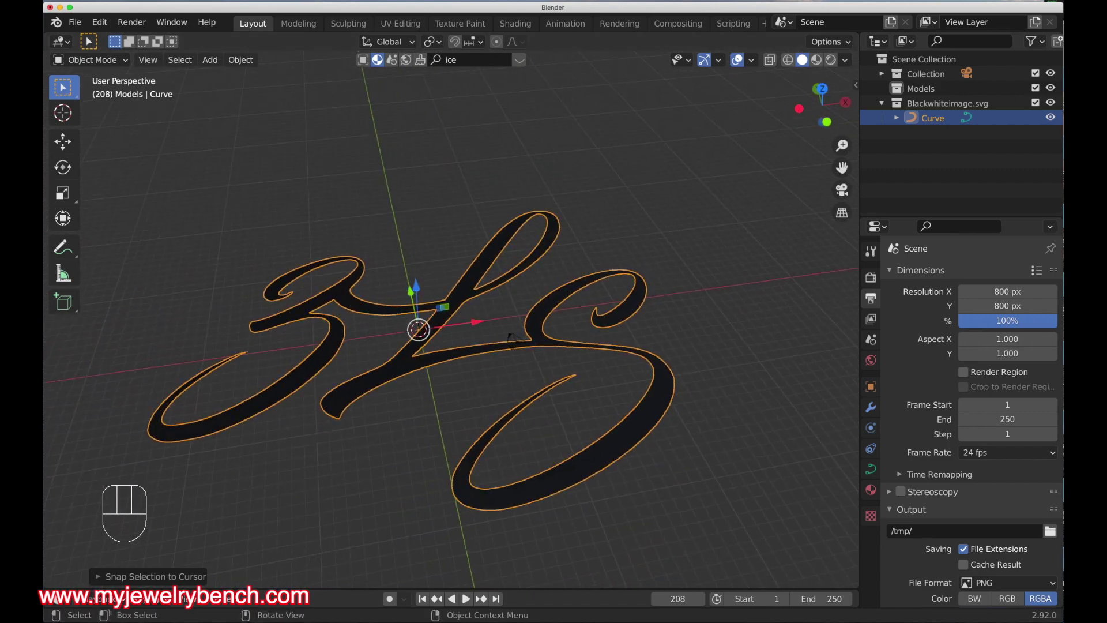
# Deselect the curve and switch to Material Preview shading, showing blue lettering
pyautogui.click(824, 76)
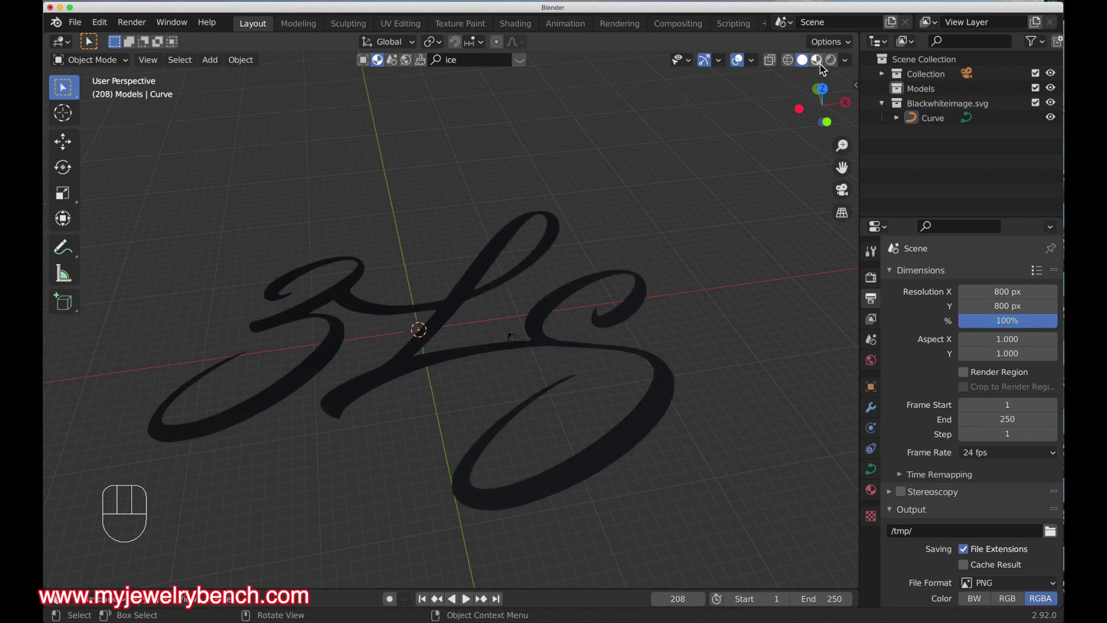
pyautogui.click(817, 60)
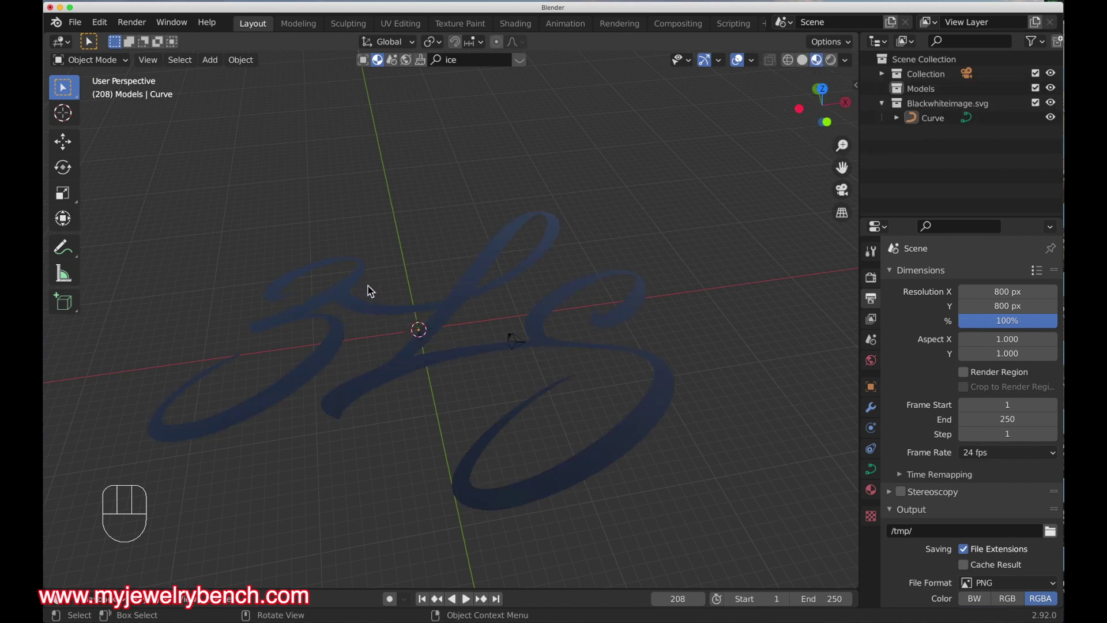
pyautogui.moveTo(366, 292)
pyautogui.mouseDown(button='middle')
pyautogui.moveTo(401, 279)
pyautogui.moveTo(389, 252)
pyautogui.moveTo(385, 280)
pyautogui.mouseUp(button='middle')
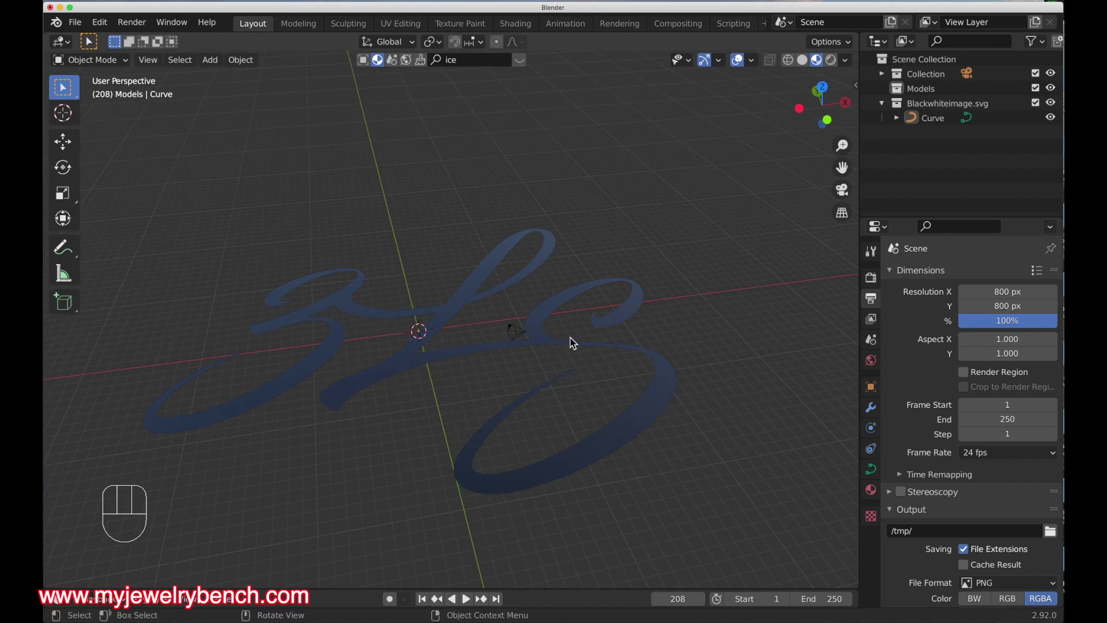
pyautogui.moveTo(344, 337); pyautogui.dragTo(326, 373, button='middle')
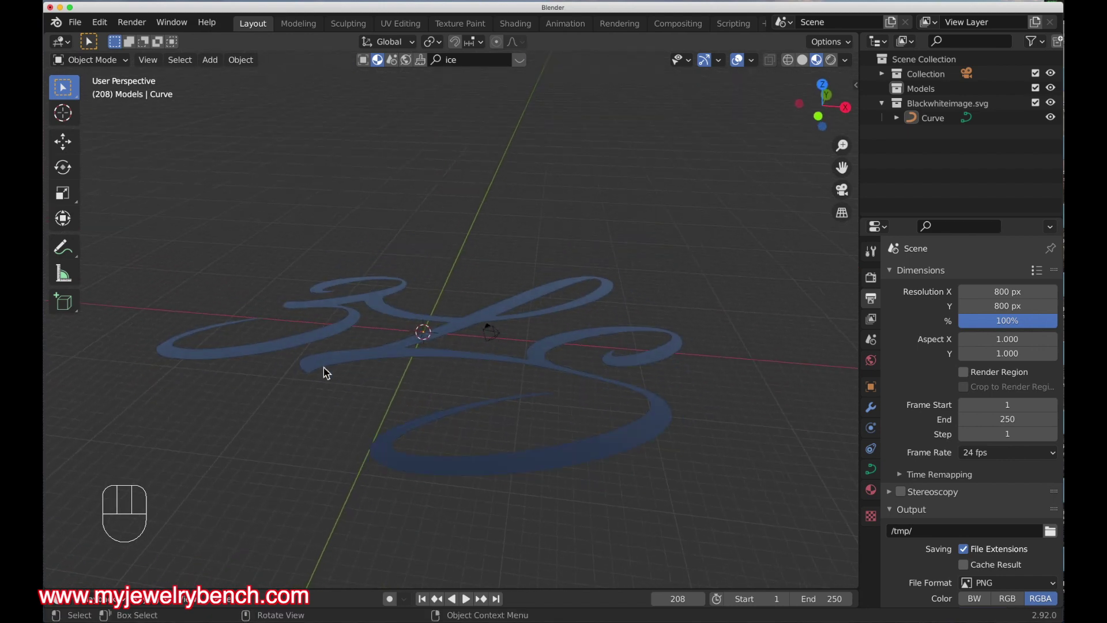
pyautogui.moveTo(420, 361); pyautogui.dragTo(450, 375, button='middle')
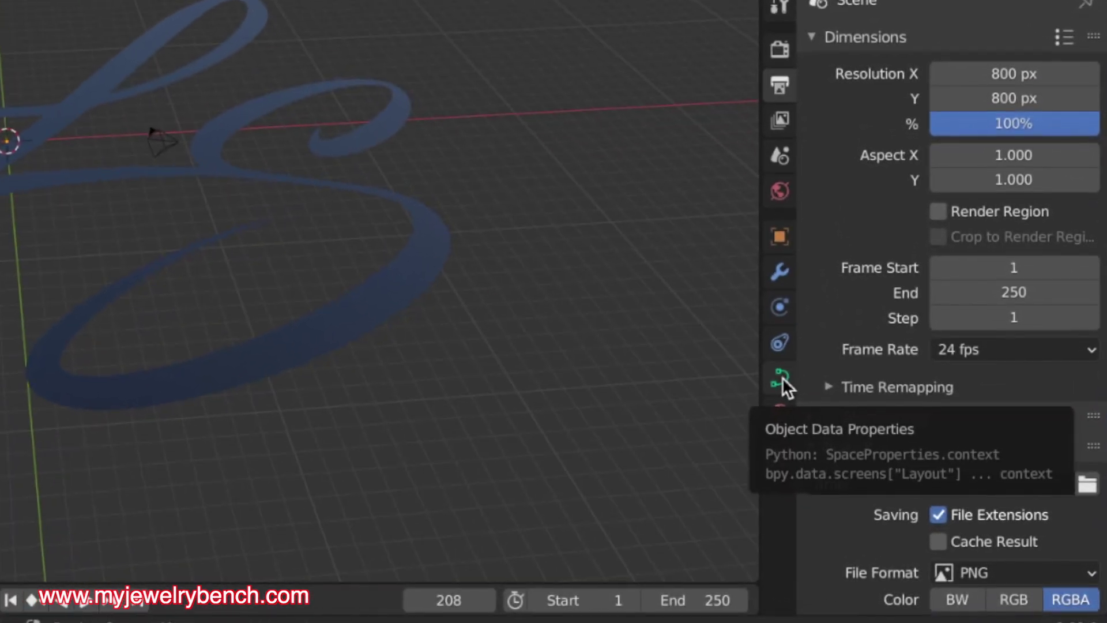
# Set the 3LS curve's Geometry extrude to 1.42 mm and view it from the top
pyautogui.click(787, 384)
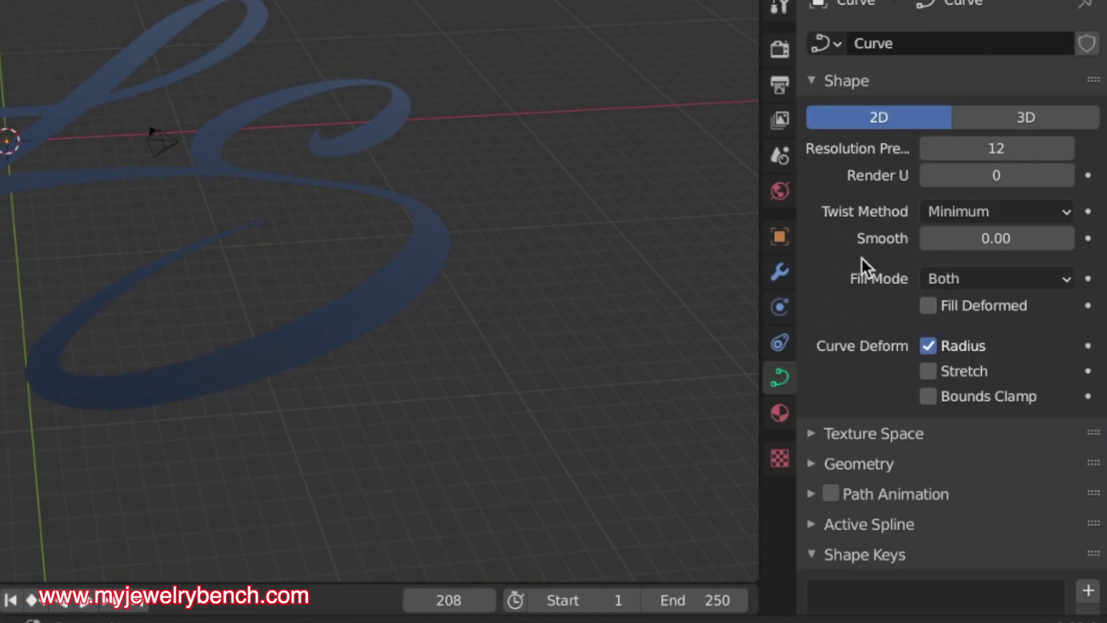
pyautogui.click(815, 467)
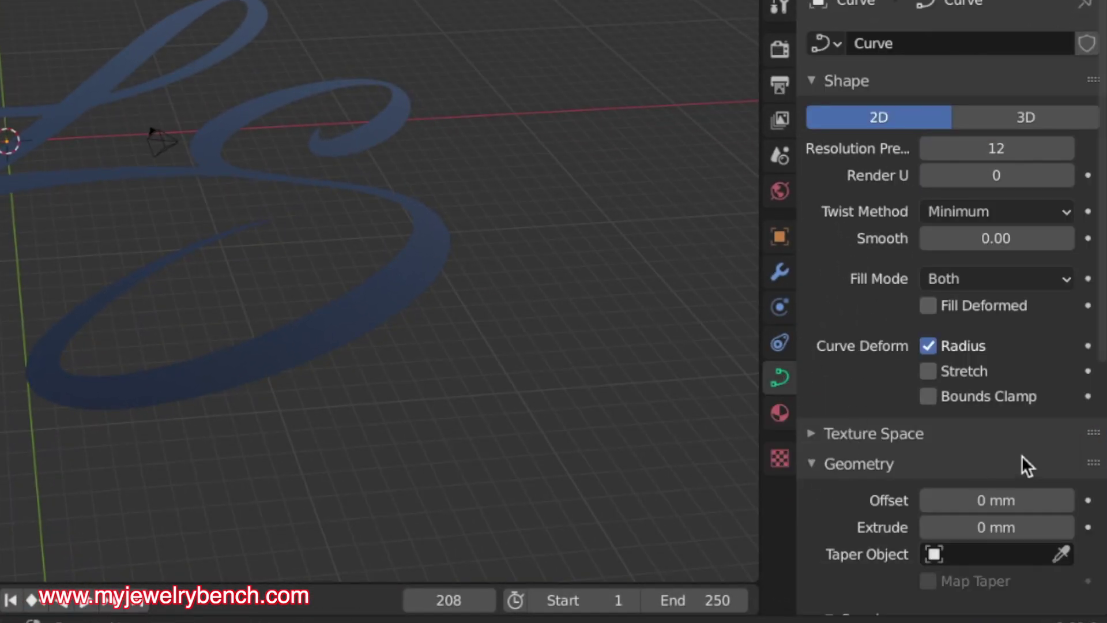
pyautogui.scroll(-8, 1002, 449)
pyautogui.scroll(-2, 1002, 456)
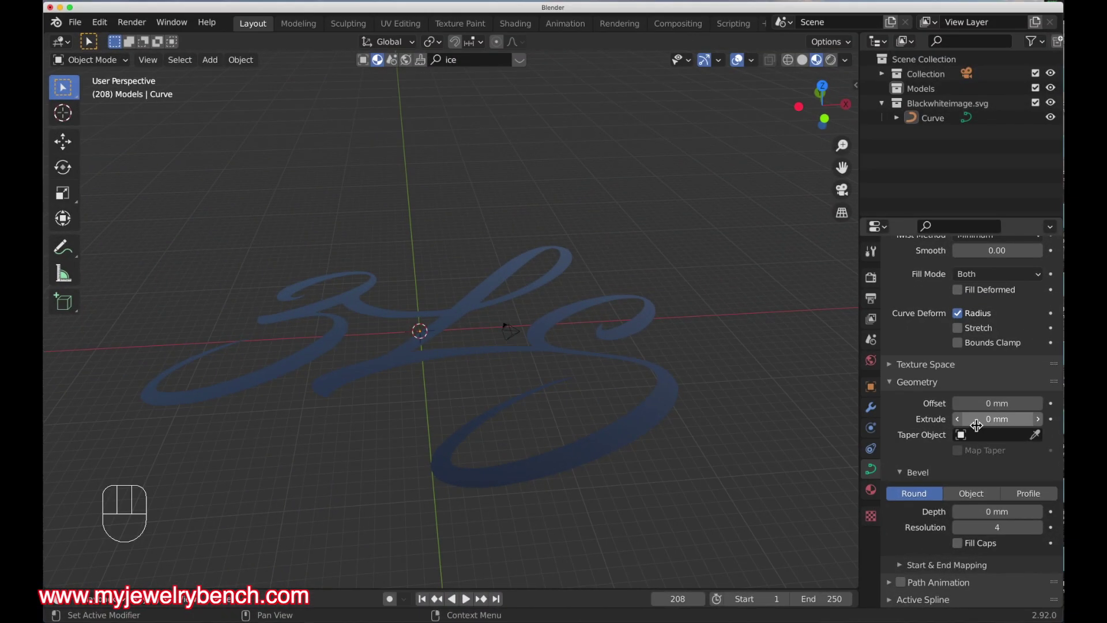
pyautogui.moveTo(980, 423); pyautogui.dragTo(1033, 423)
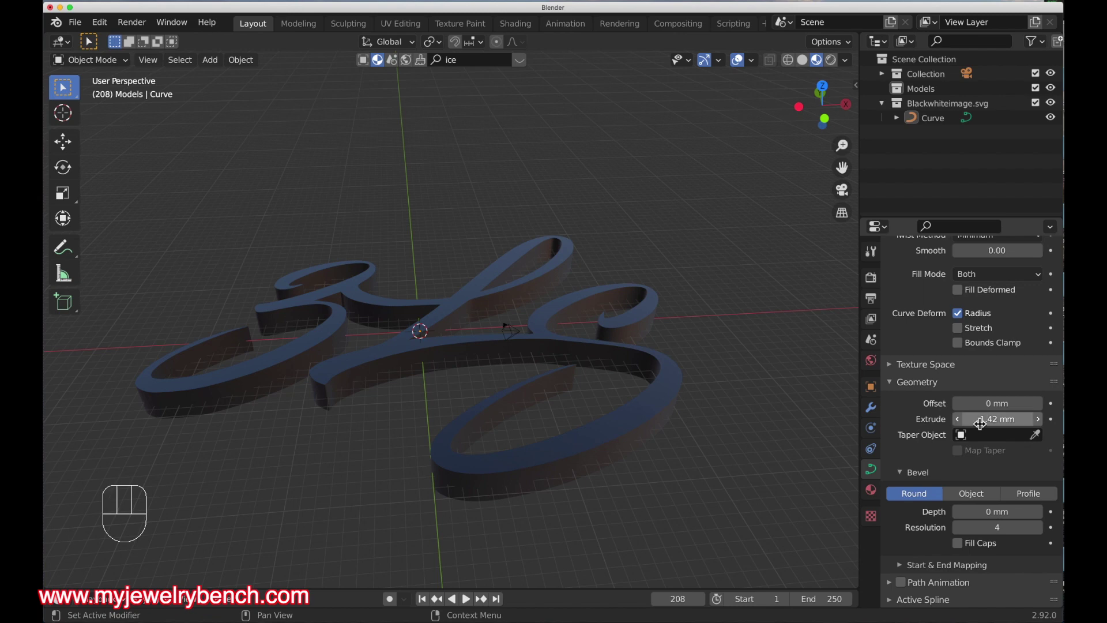
pyautogui.moveTo(217, 273); pyautogui.dragTo(330, 365, button='middle')
pyautogui.press('KP_7')
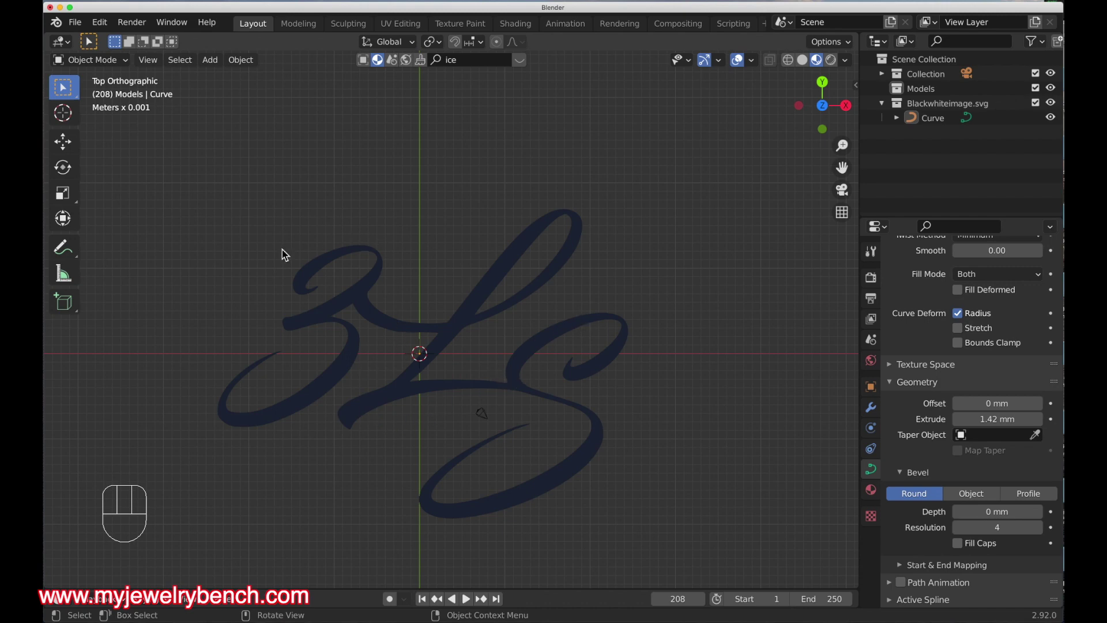
# Round the letter edges with a 0.517 mm bevel depth and inspect them at an angle
pyautogui.moveTo(528, 434); pyautogui.dragTo(586, 394, button='middle')
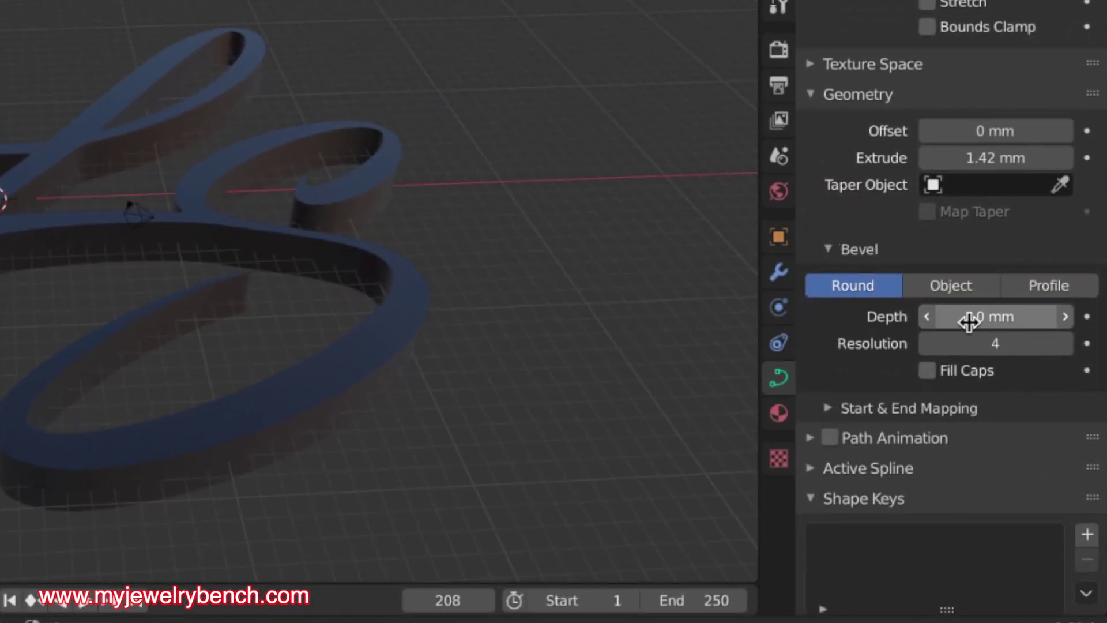
pyautogui.moveTo(996, 317); pyautogui.dragTo(1038, 317)
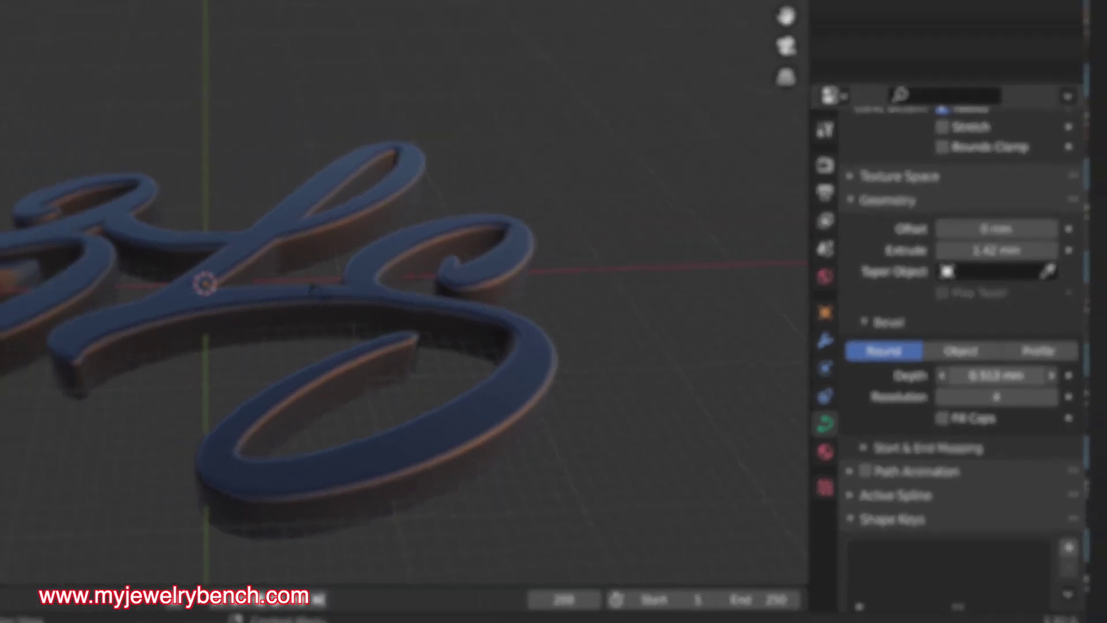
pyautogui.moveTo(996, 376); pyautogui.dragTo(999, 375)
pyautogui.moveTo(650, 342); pyautogui.dragTo(509, 431, button='middle')
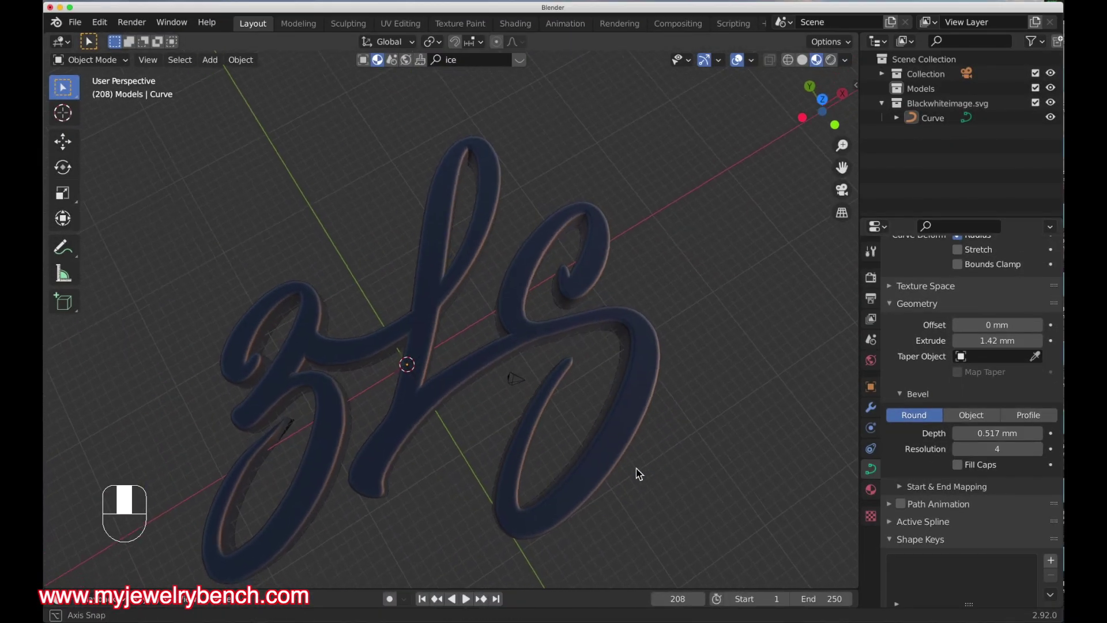
pyautogui.moveTo(639, 474); pyautogui.dragTo(598, 447, button='middle')
# View the beveled letters from the top and switch to see-through wireframe display
pyautogui.press('KP_7')
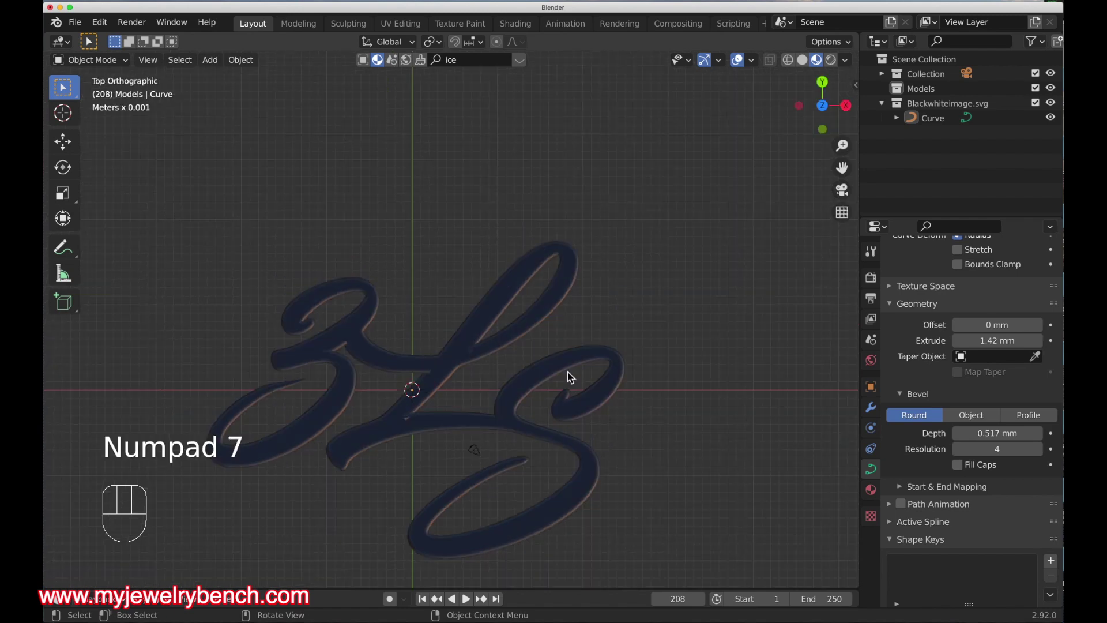
pyautogui.scroll(-3, 519, 323)
pyautogui.scroll(6, 494, 347)
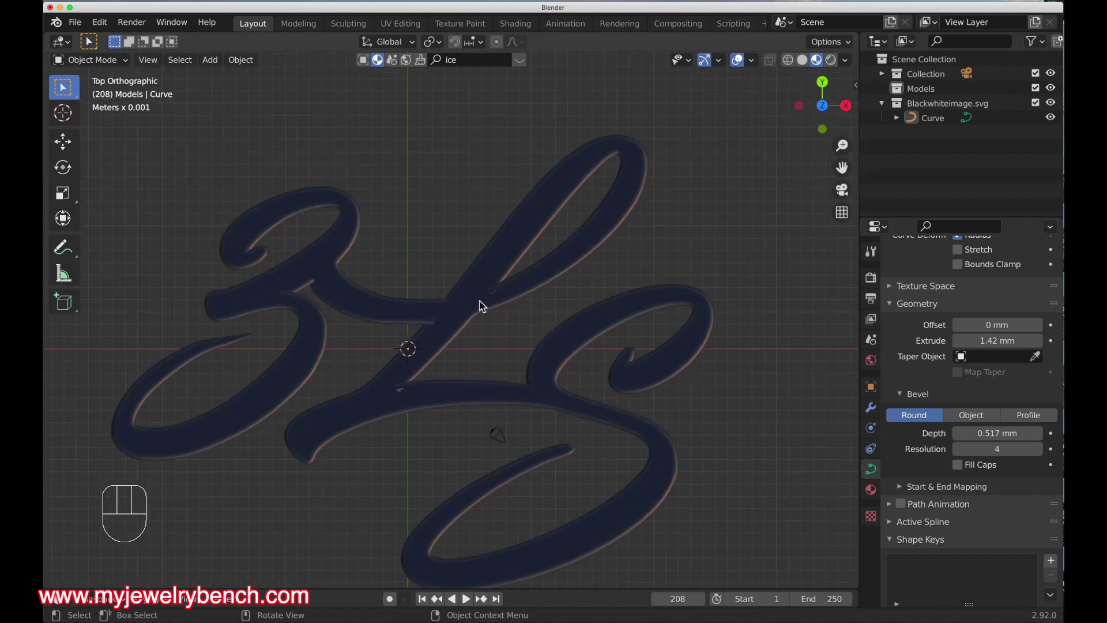
pyautogui.scroll(-1, 479, 277)
pyautogui.scroll(1, 451, 321)
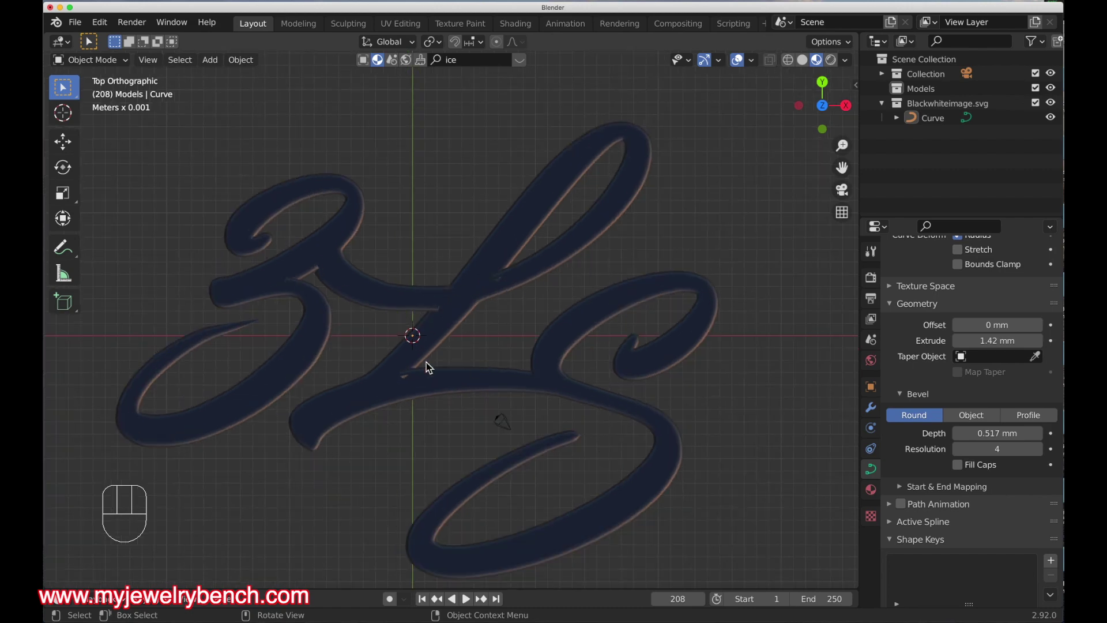
pyautogui.hotkey('shift', 'z')
pyautogui.moveTo(358, 351); pyautogui.dragTo(357, 349, button='middle')
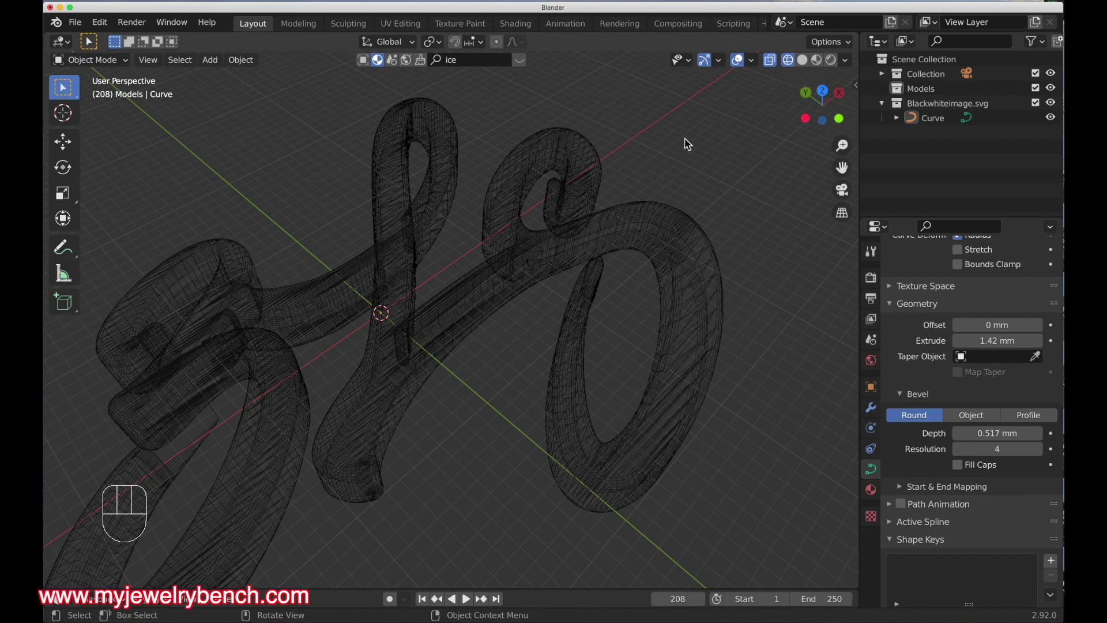
# Inspect the wireframe letters, then return to Material Preview for solid blue lettering
pyautogui.scroll(2, 364, 367)
pyautogui.moveTo(375, 366); pyautogui.dragTo(408, 375, button='middle')
pyautogui.scroll(2, 407, 376)
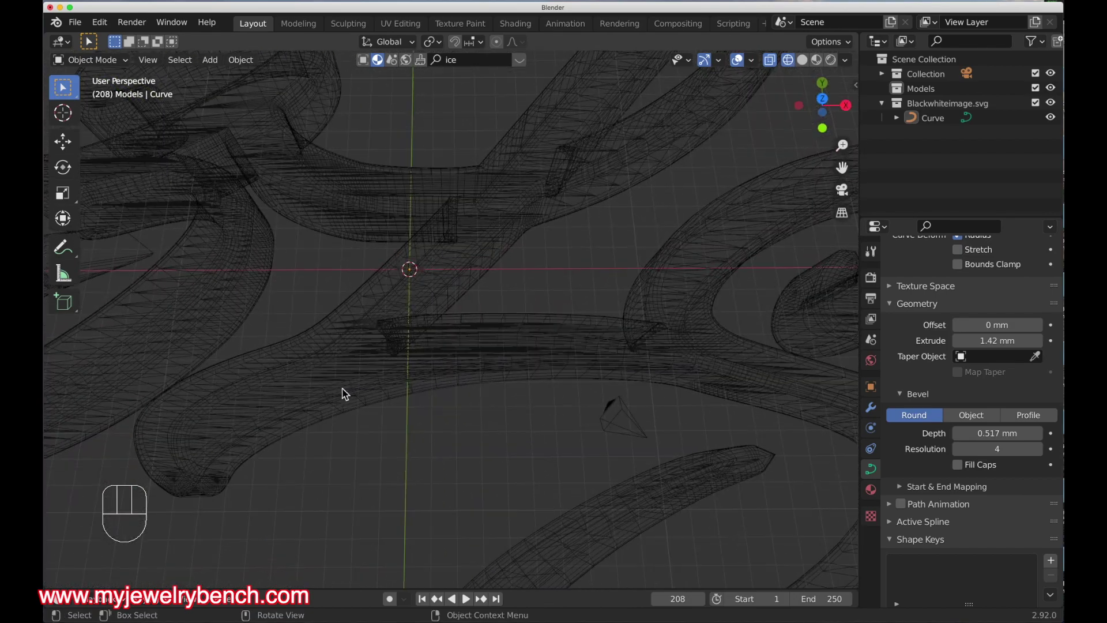
pyautogui.moveTo(344, 391); pyautogui.dragTo(529, 448, button='middle')
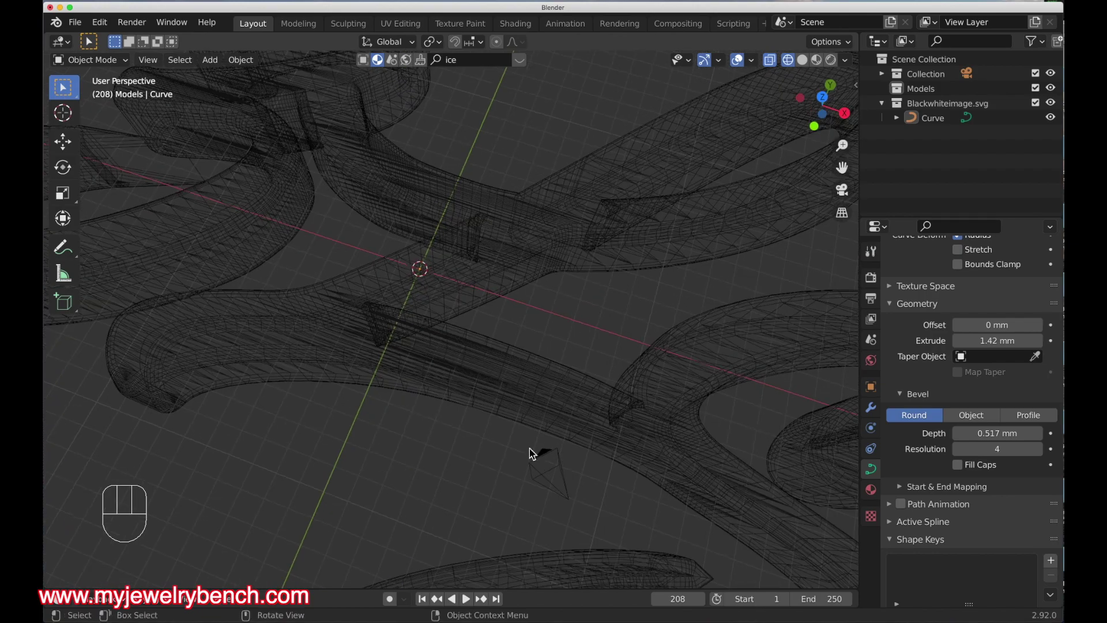
pyautogui.scroll(5, 611, 415)
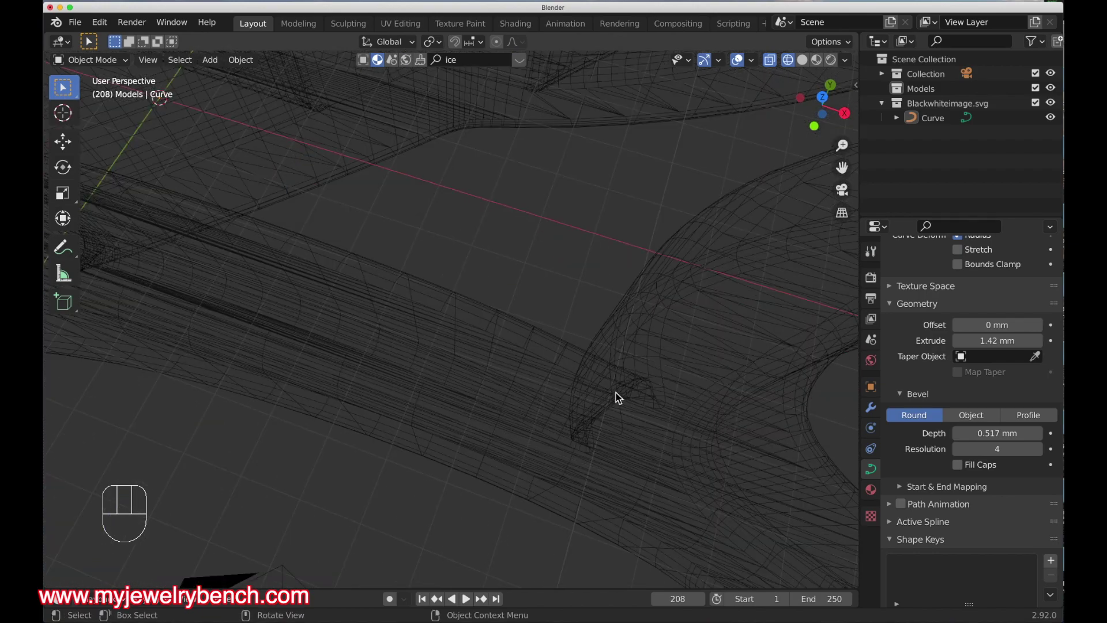
pyautogui.moveTo(618, 398); pyautogui.dragTo(511, 121, button='middle')
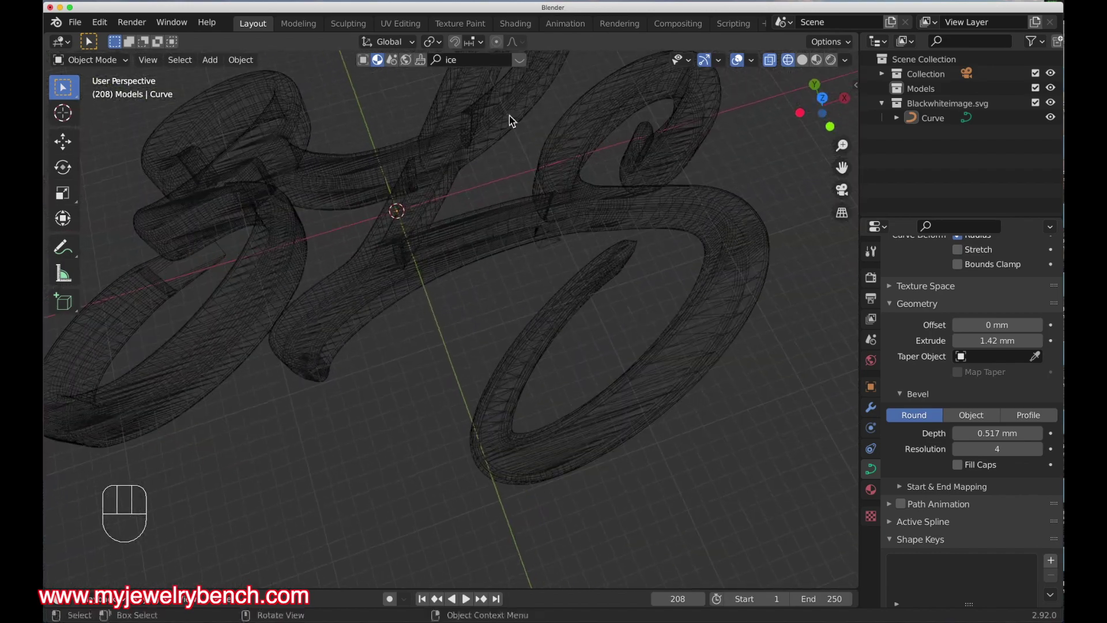
pyautogui.click(817, 60)
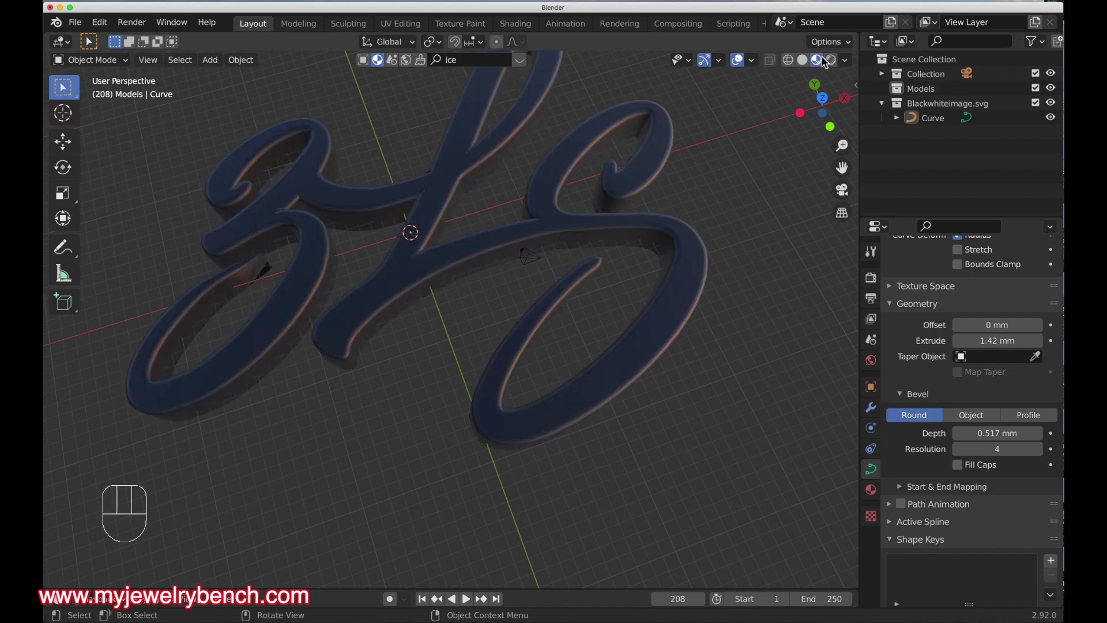
pyautogui.scroll(-2, 505, 328)
pyautogui.scroll(1, 383, 268)
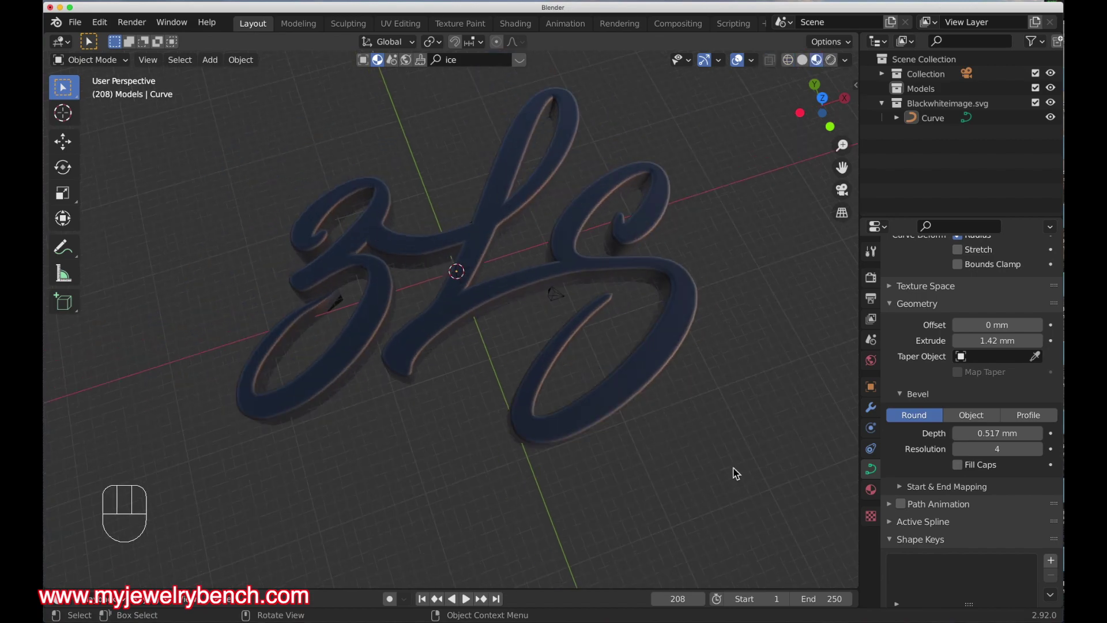
# Apply the Transparent material preset to the lettering
pyautogui.click(871, 490)
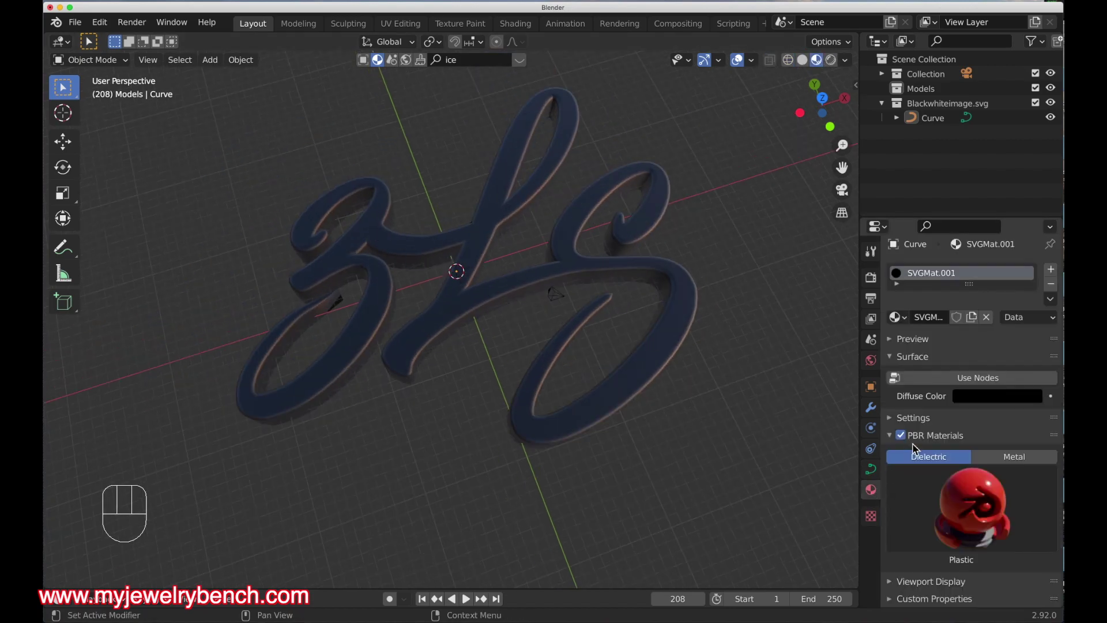
pyautogui.click(935, 491)
pyautogui.click(644, 433)
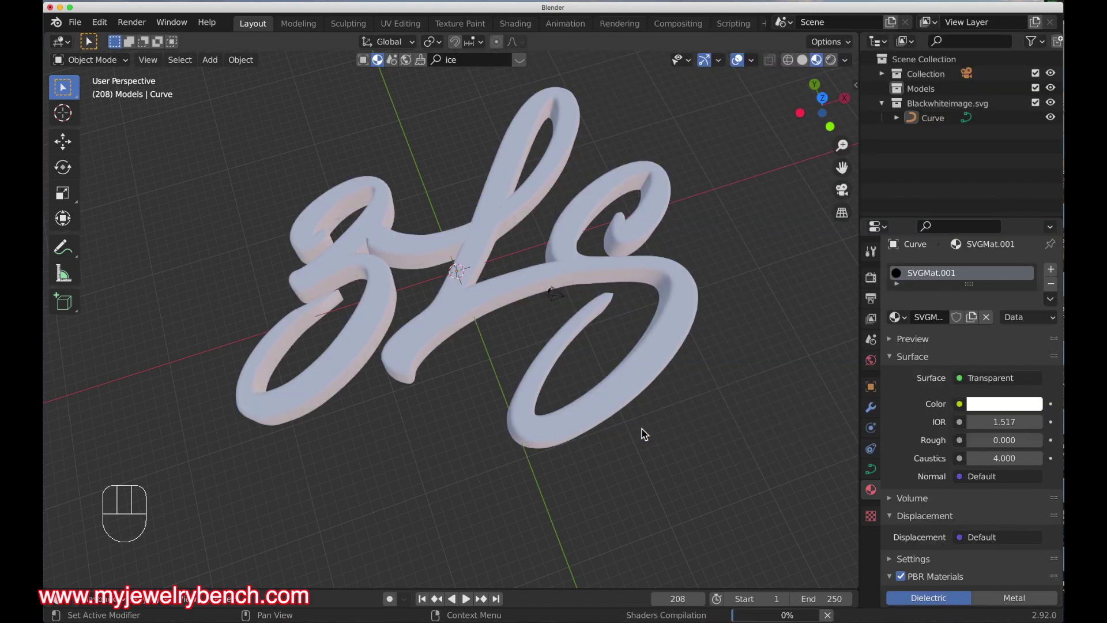
pyautogui.scroll(2, 473, 334)
pyautogui.click(462, 323)
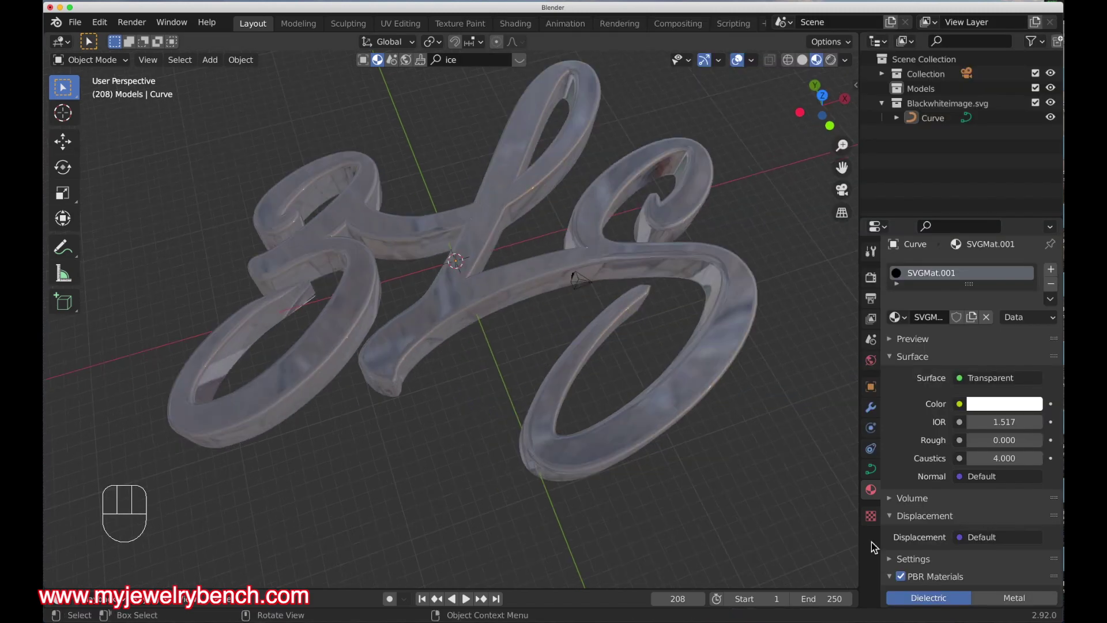
pyautogui.scroll(-2, 937, 583)
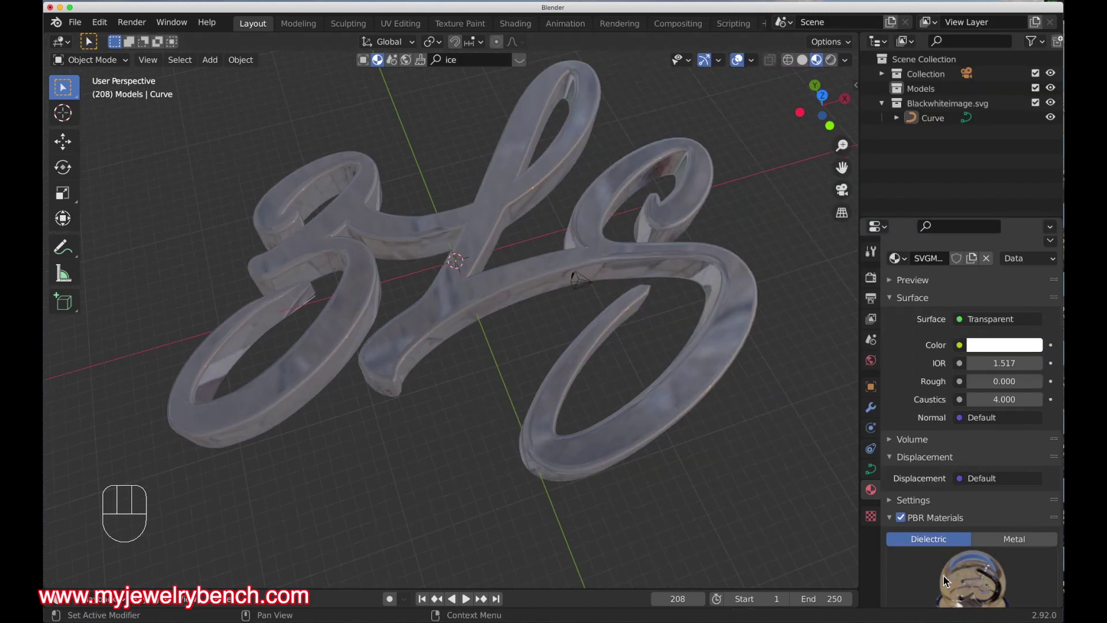
# Replace it with the purple Wax material preset and reselect the lettering
pyautogui.click(942, 574)
pyautogui.click(744, 509)
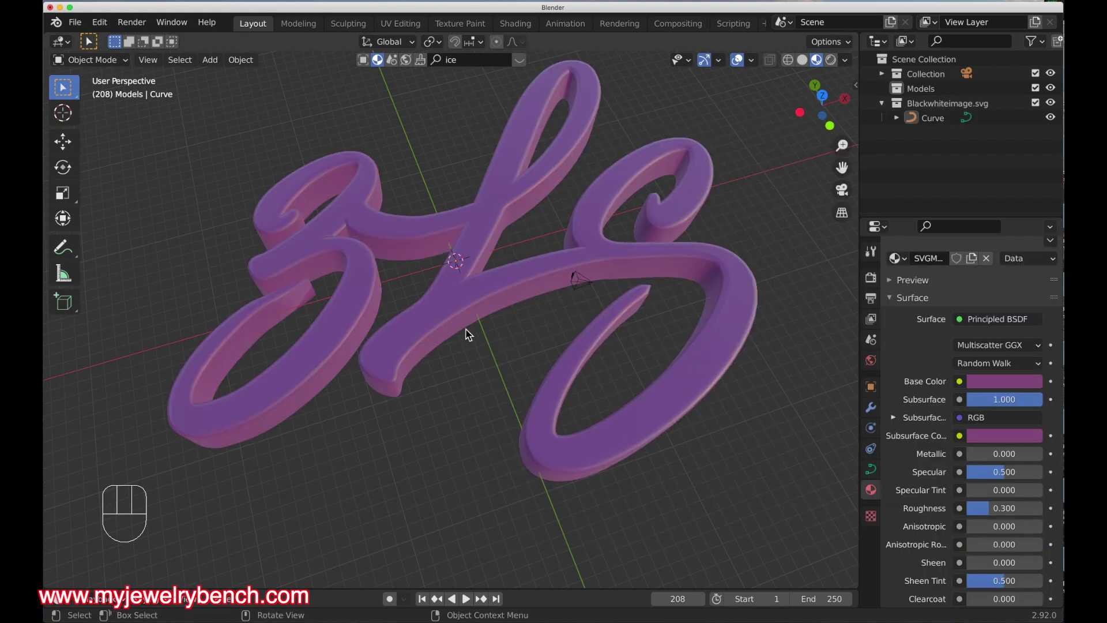
pyautogui.moveTo(465, 329); pyautogui.dragTo(462, 297, button='middle')
pyautogui.scroll(3, 479, 259)
pyautogui.scroll(-4, 494, 223)
pyautogui.moveTo(564, 247); pyautogui.dragTo(541, 225, button='middle')
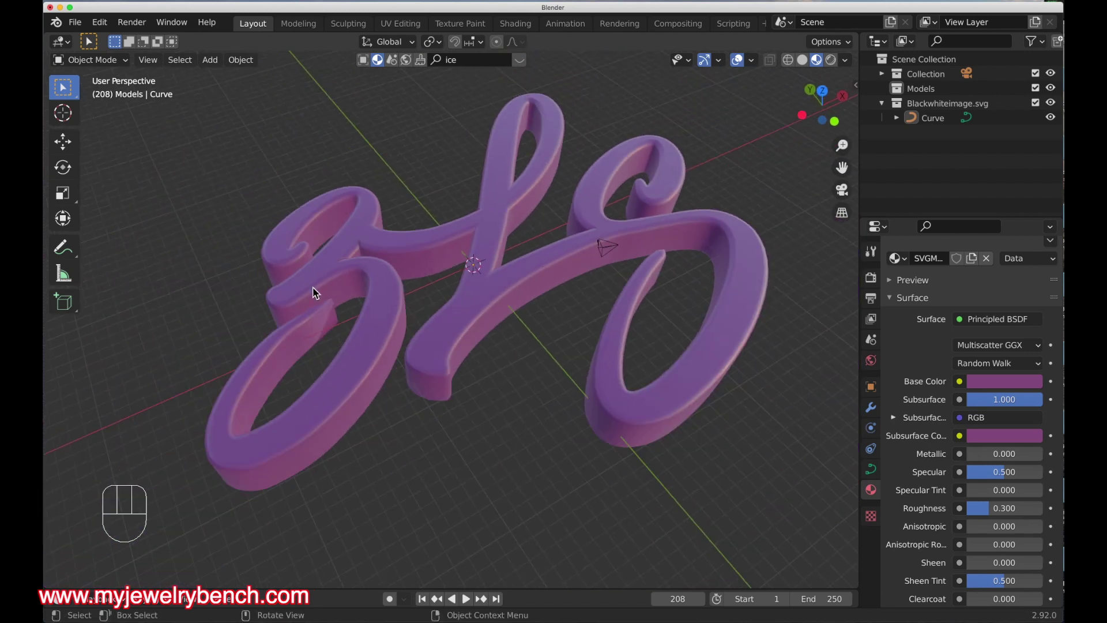
pyautogui.moveTo(532, 276); pyautogui.dragTo(513, 310, button='middle')
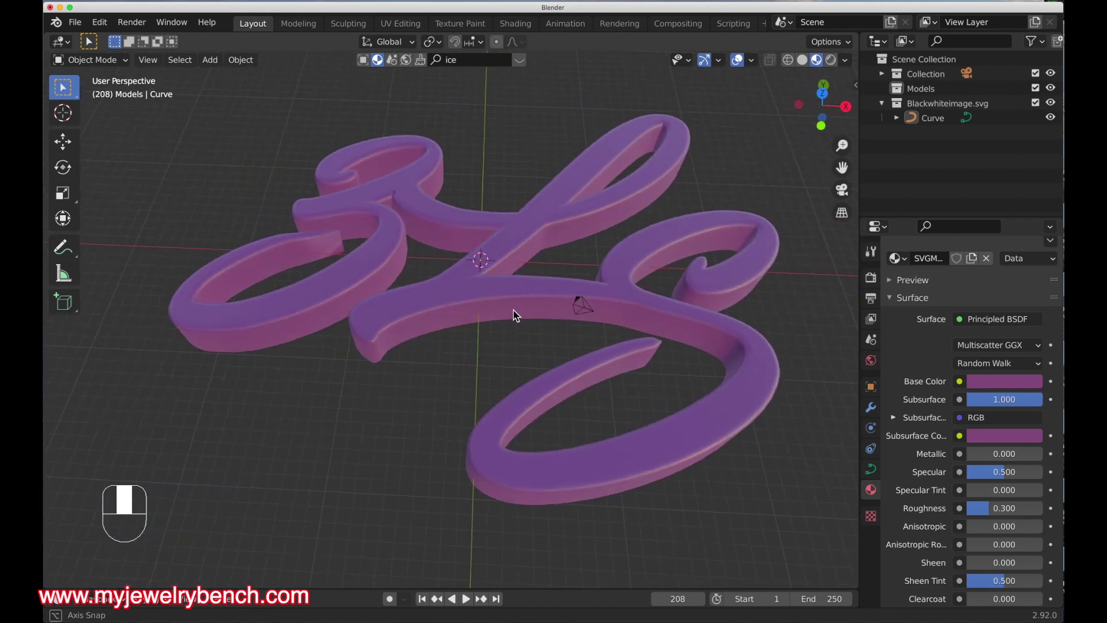
pyautogui.click(645, 179)
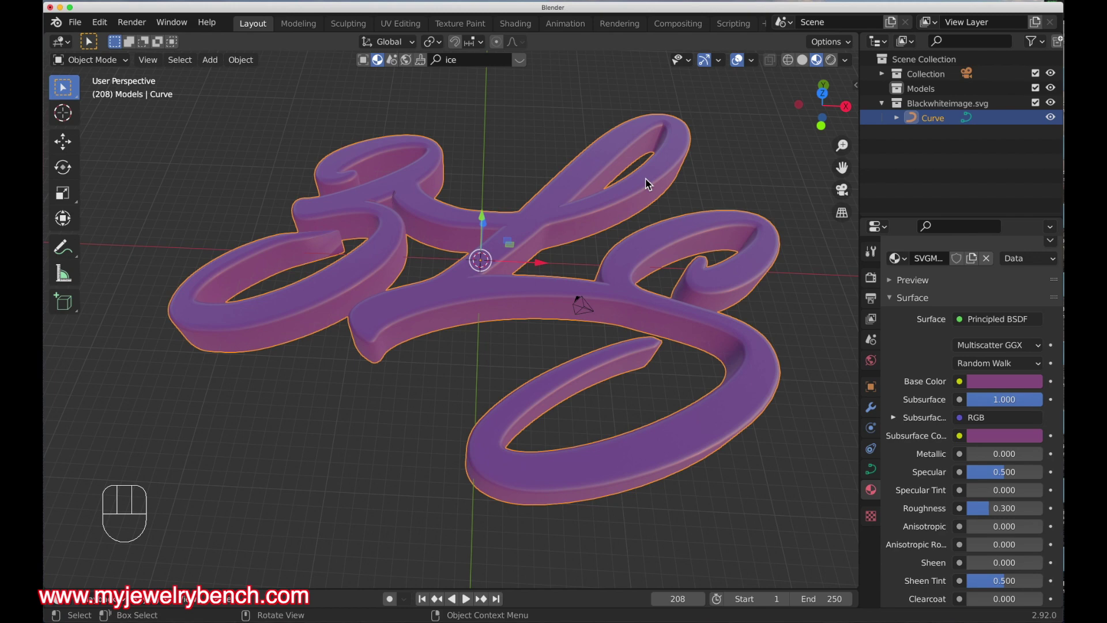
# Convert the curve lettering to a mesh and inspect its geometry in Edit Mode
pyautogui.rightClick(449, 304)
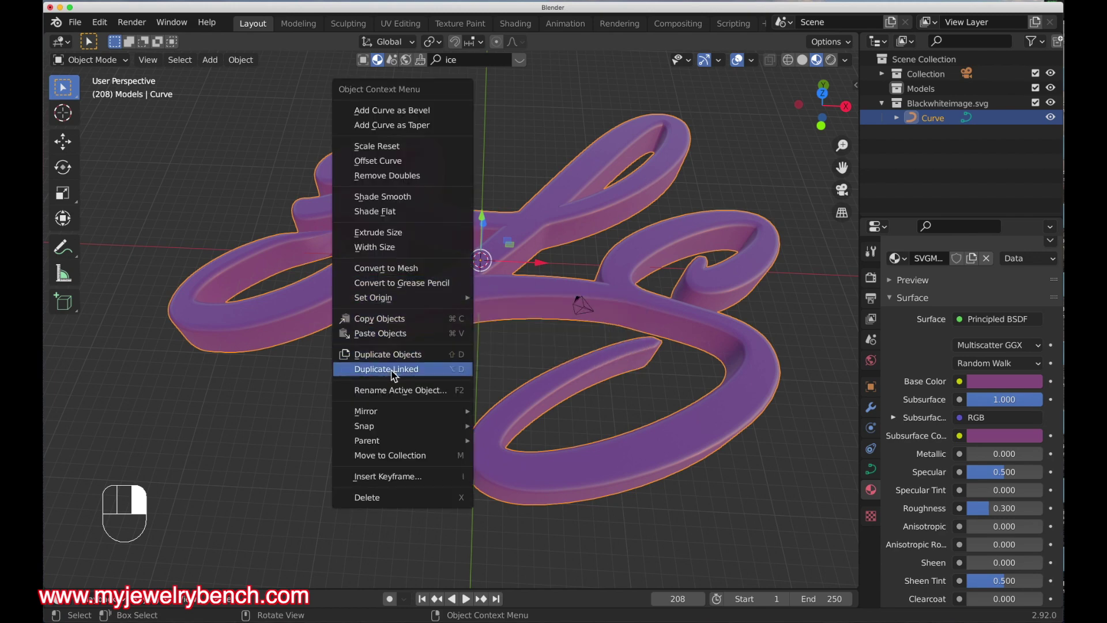
pyautogui.click(391, 274)
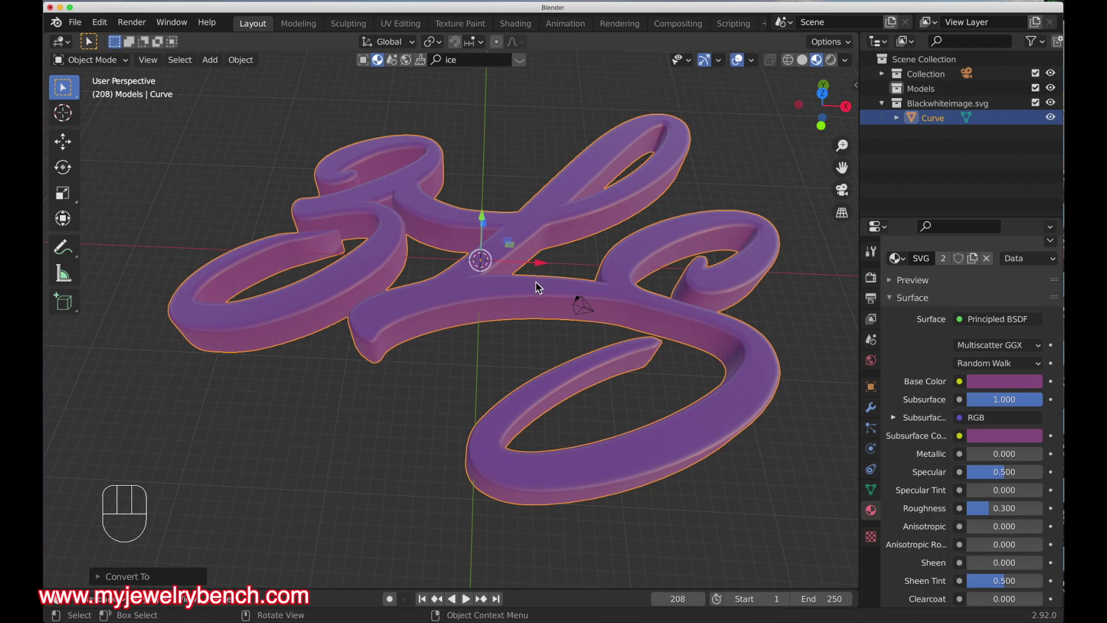
pyautogui.moveTo(538, 283); pyautogui.dragTo(386, 254, button='middle')
pyautogui.press('Tab')
pyautogui.scroll(3, 592, 275)
pyautogui.moveTo(380, 306); pyautogui.dragTo(301, 329, button='middle')
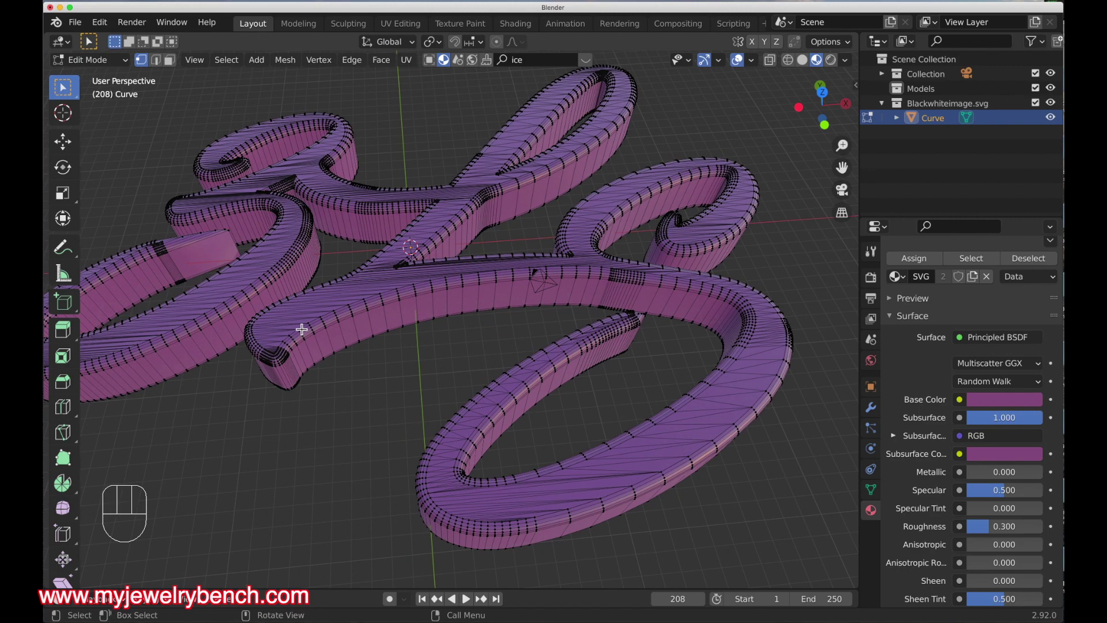
pyautogui.press('Tab')
pyautogui.scroll(-3, 633, 255)
pyautogui.moveTo(633, 255); pyautogui.dragTo(530, 319, button='middle')
# In wireframe view, add a voxel Remesh modifier with 0.1 mm voxel size
pyautogui.click(788, 60)
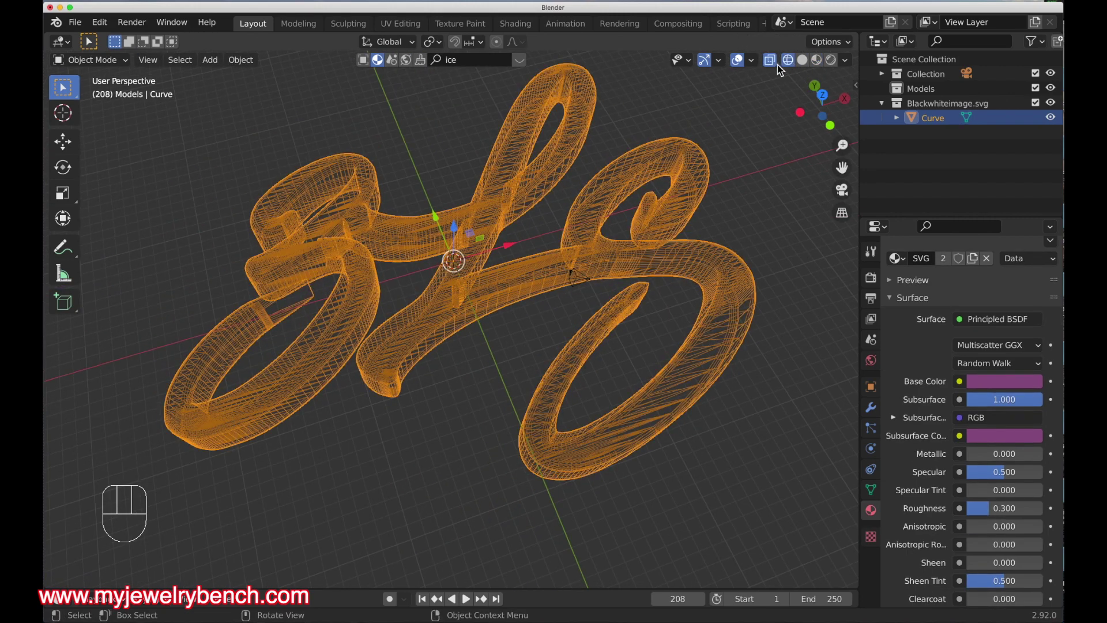
pyautogui.scroll(2, 424, 329)
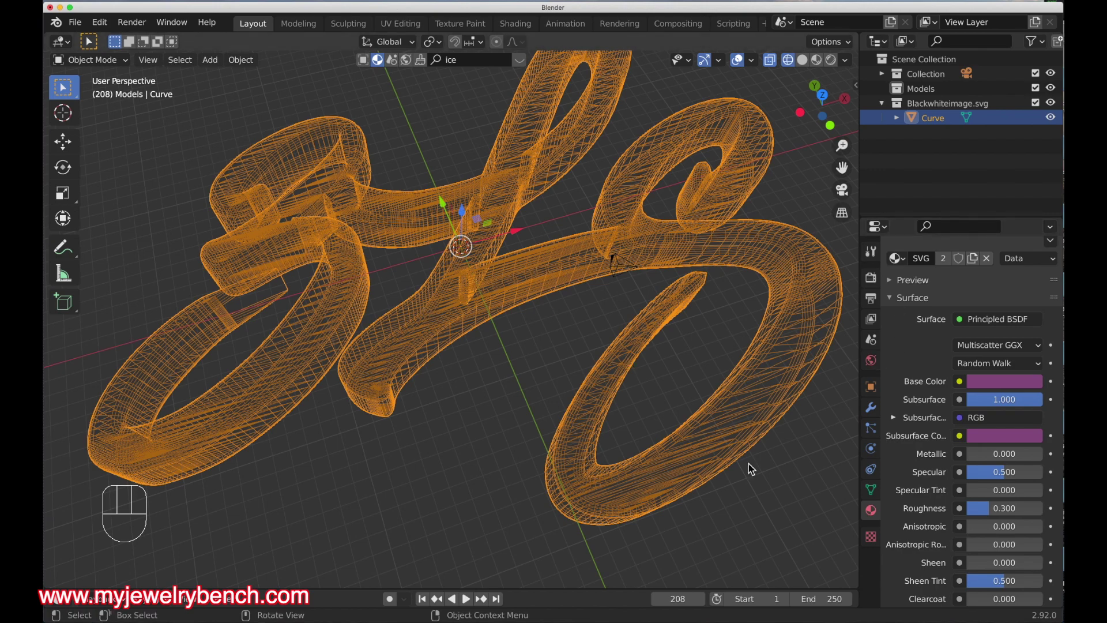
pyautogui.click(872, 411)
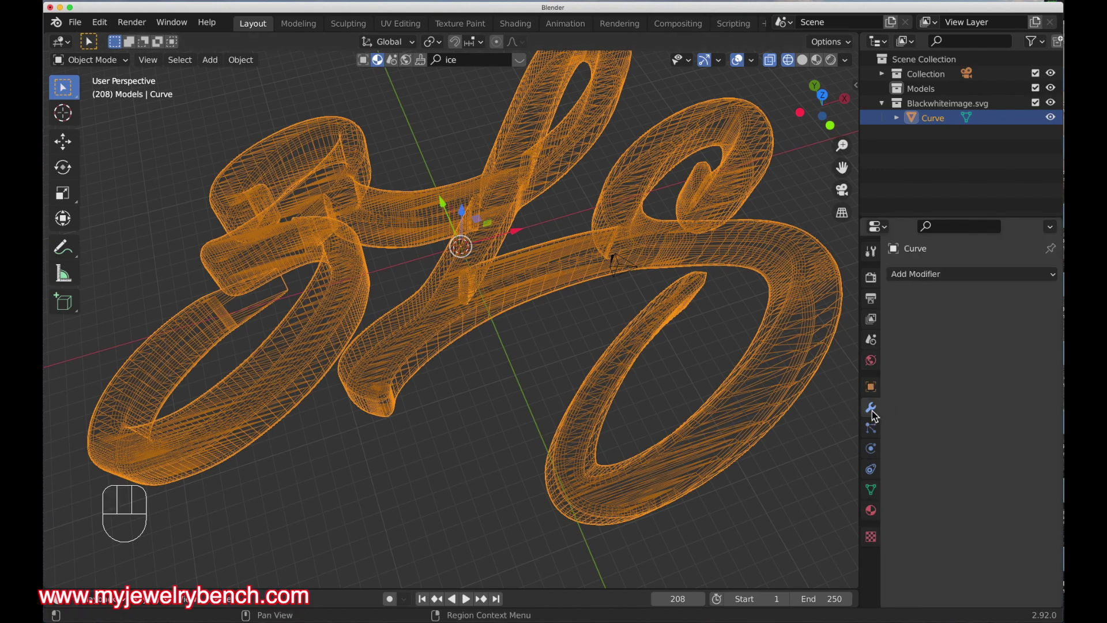
pyautogui.click(932, 274)
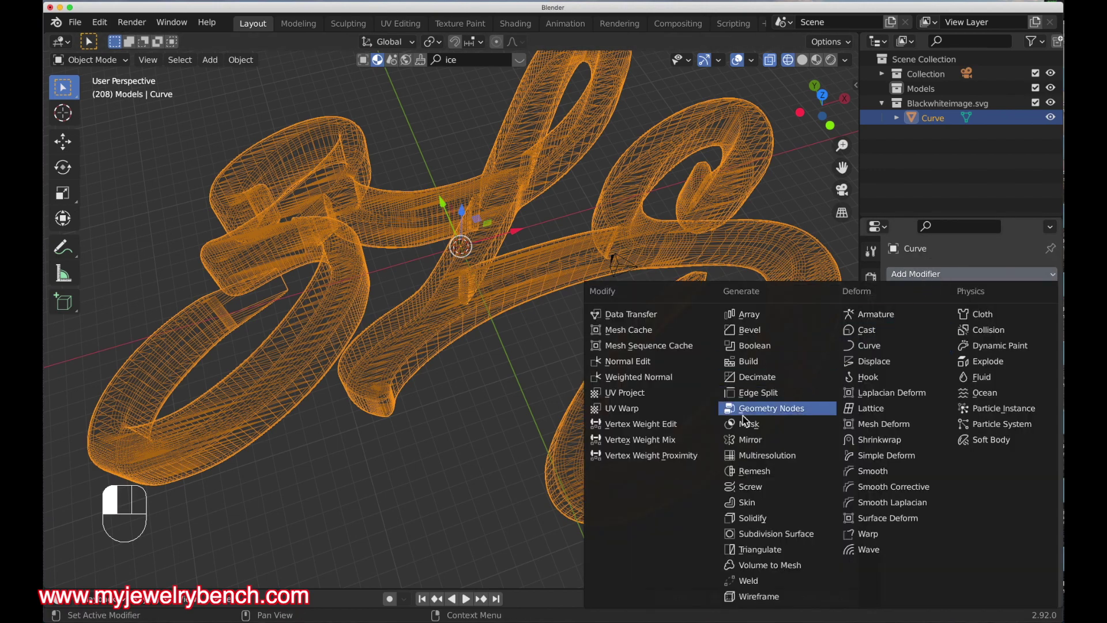
pyautogui.click(757, 471)
# Return to Material Preview shading and apply the Remesh modifier permanently
pyautogui.moveTo(497, 263); pyautogui.dragTo(635, 334, button='middle')
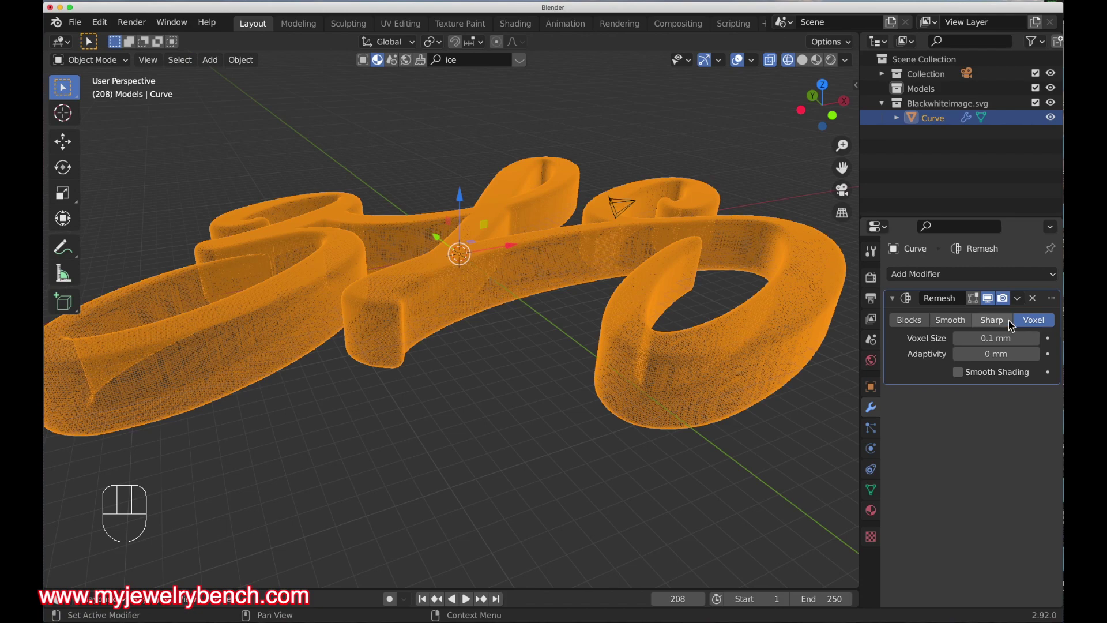
pyautogui.moveTo(373, 319); pyautogui.dragTo(365, 396, button='middle')
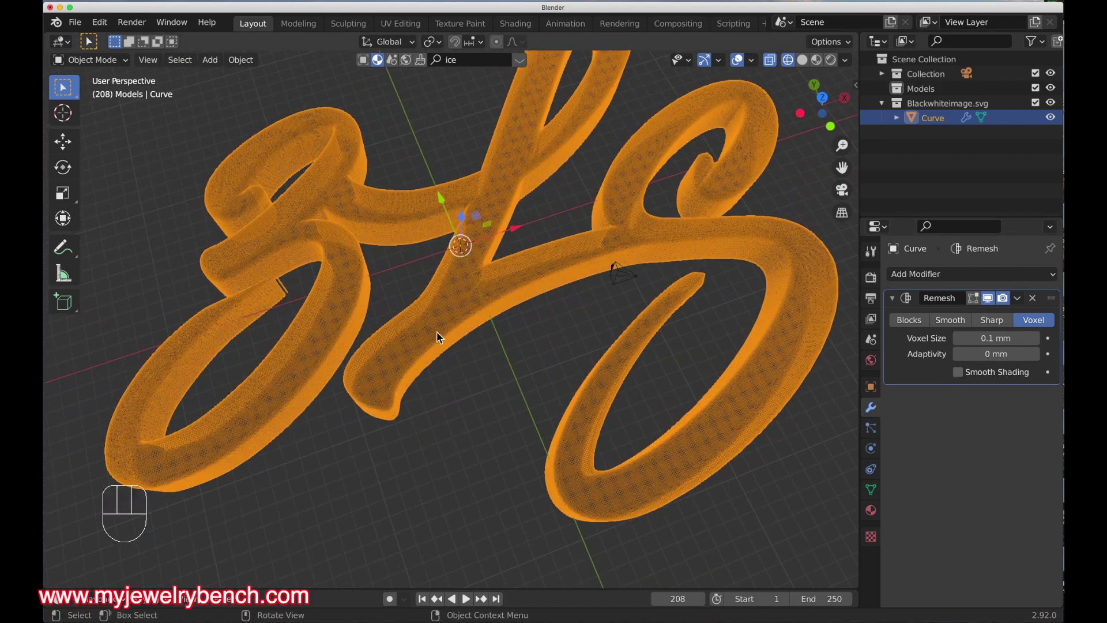
pyautogui.click(816, 59)
pyautogui.moveTo(497, 299)
pyautogui.mouseDown(button='middle')
pyautogui.moveTo(458, 315)
pyautogui.moveTo(438, 296)
pyautogui.mouseUp(button='middle')
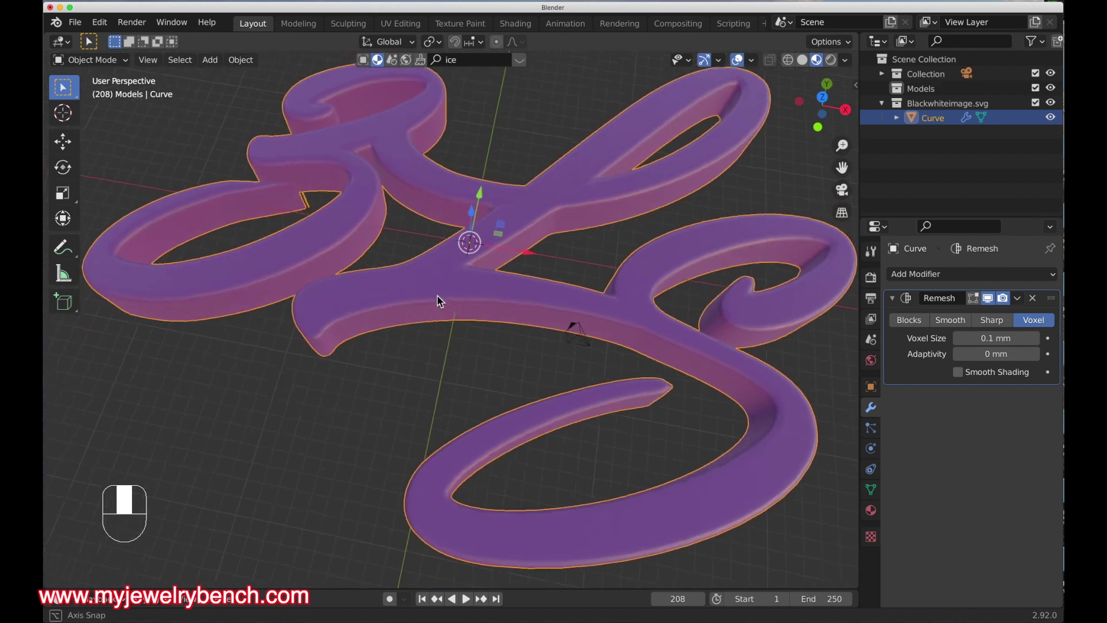
pyautogui.click(1019, 298)
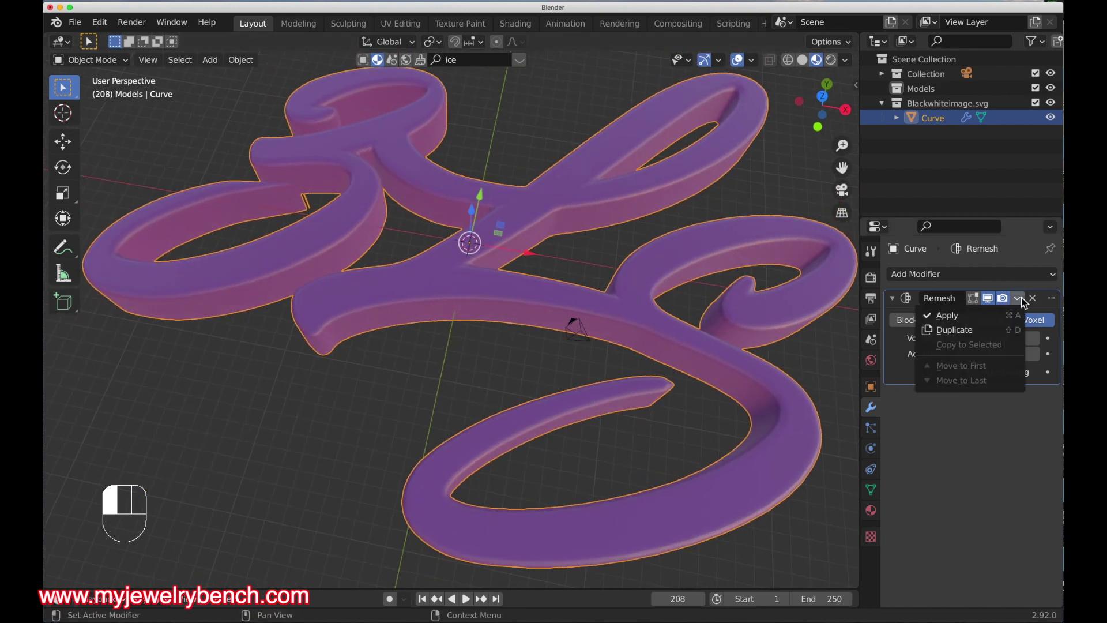
pyautogui.click(946, 316)
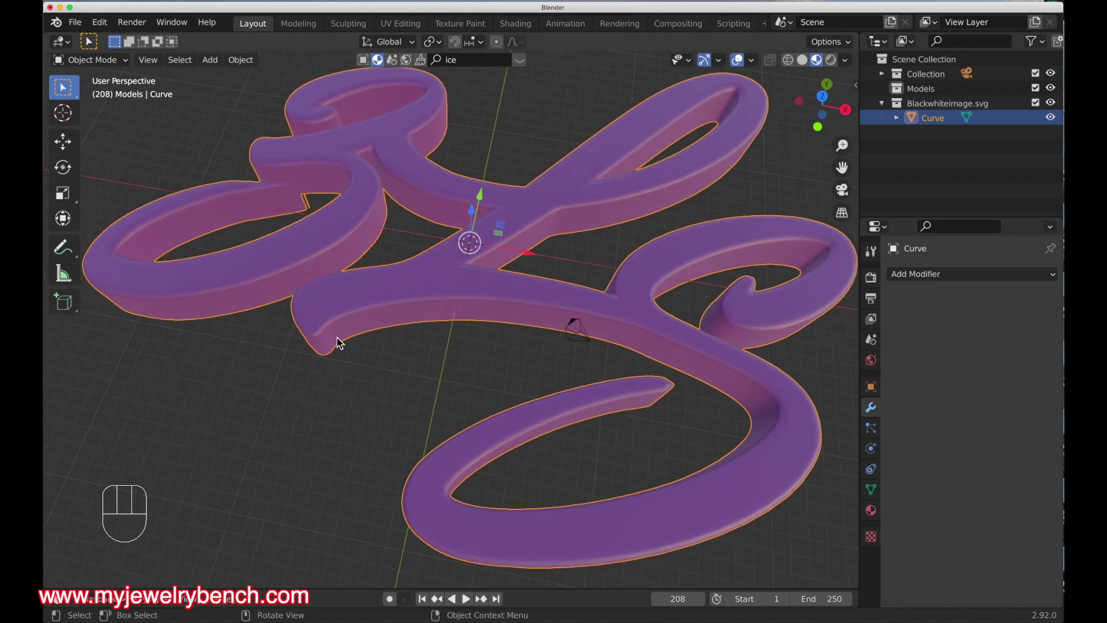
# Check the remeshed lettering from the top and in perspective, then reselect it
pyautogui.moveTo(321, 346); pyautogui.dragTo(422, 353, button='middle')
pyautogui.press('KP_7')
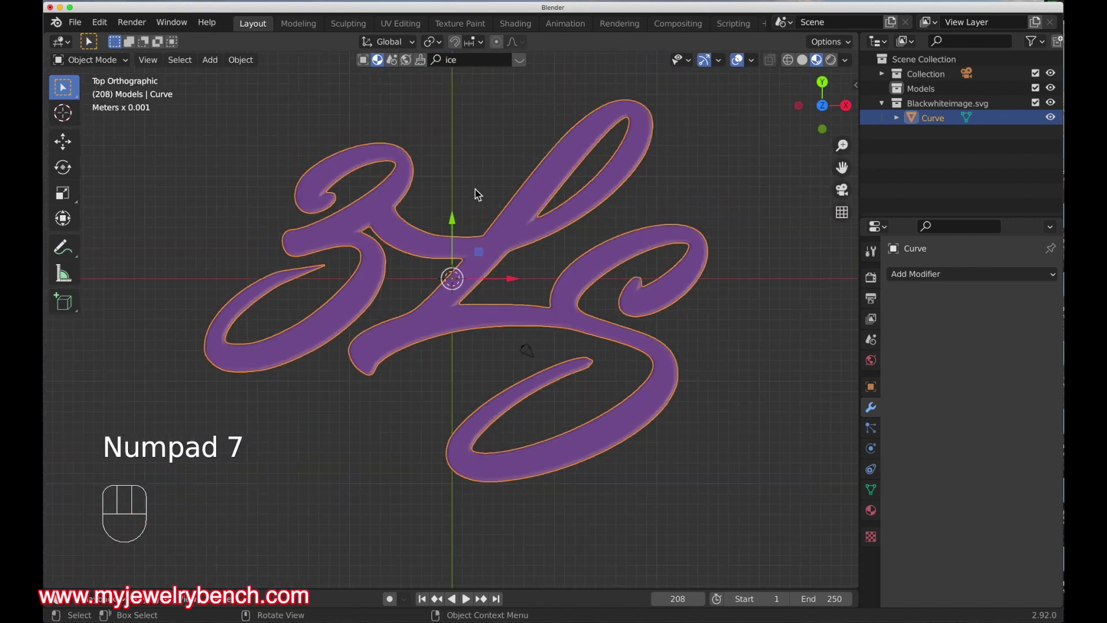
pyautogui.moveTo(386, 351); pyautogui.dragTo(368, 304, button='middle')
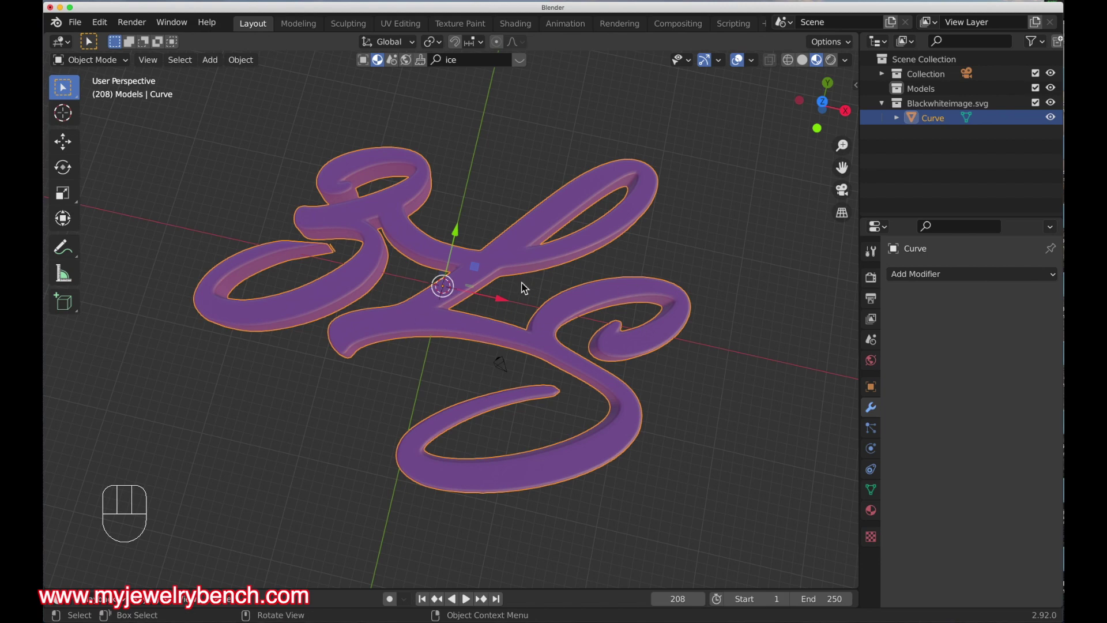
pyautogui.moveTo(396, 215); pyautogui.dragTo(500, 166, button='right')
pyautogui.click(500, 165)
pyautogui.click(381, 203)
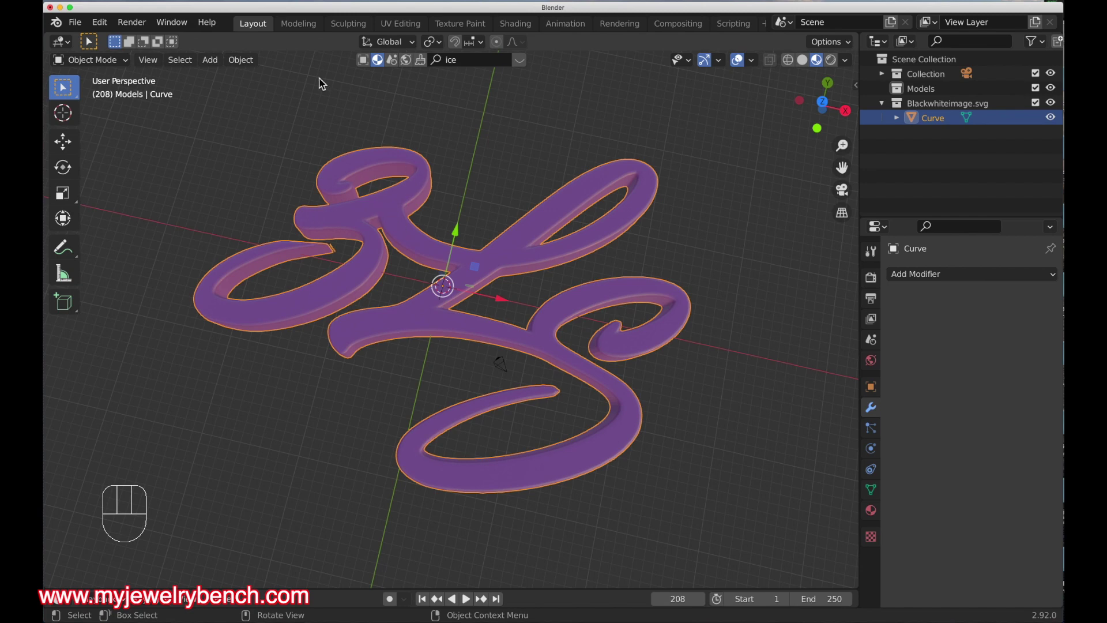
# Start an STL export limited to the selected pendant object
pyautogui.click(79, 25)
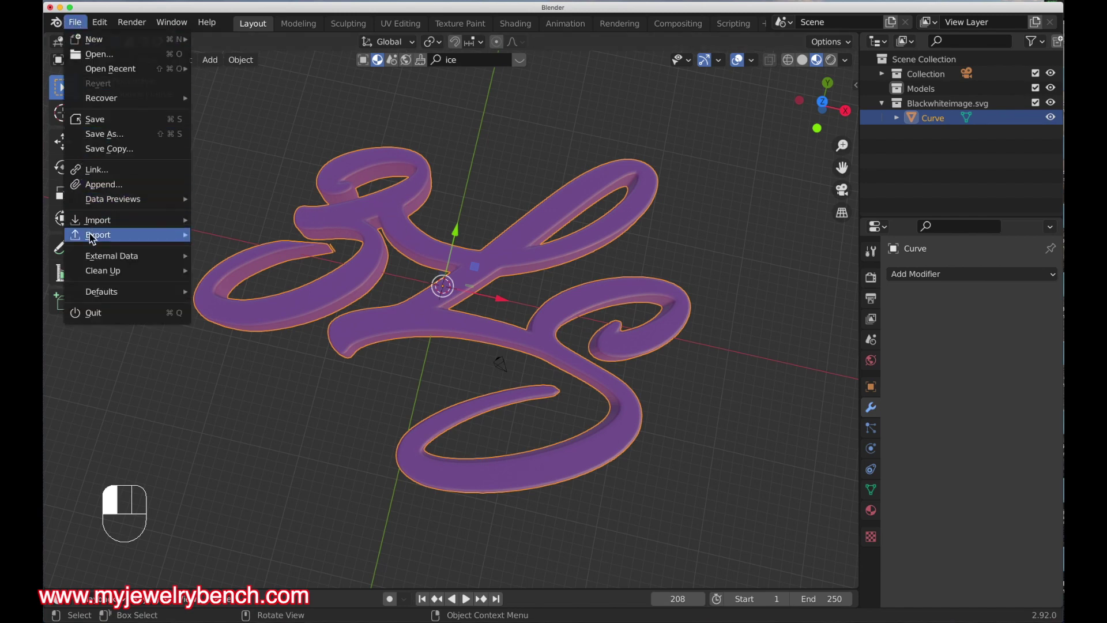
pyautogui.moveTo(93, 237)
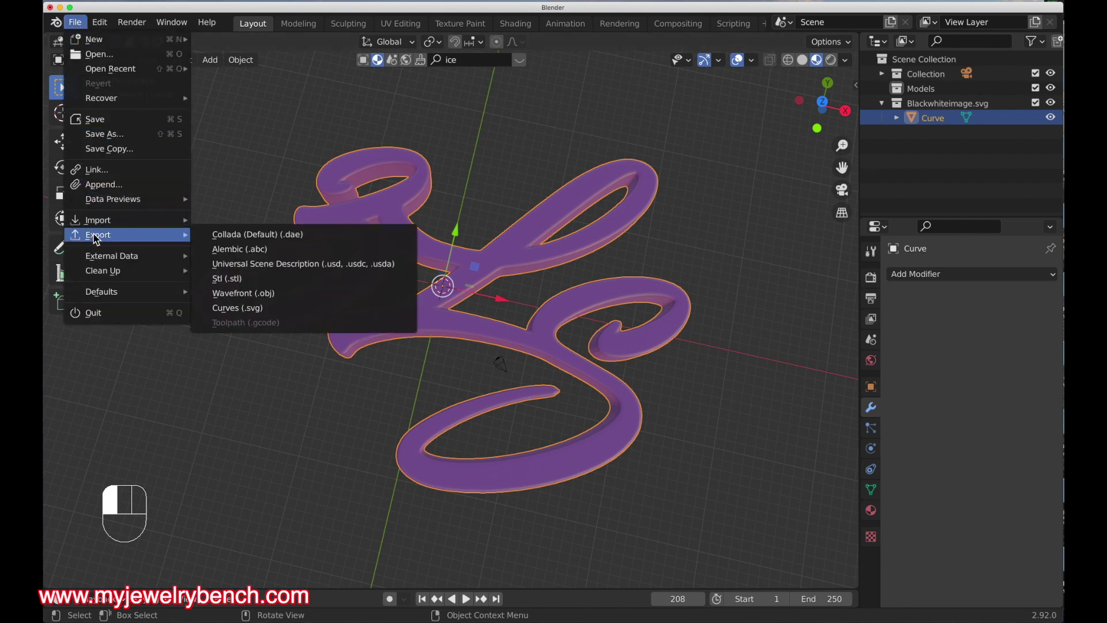
pyautogui.click(234, 280)
pyautogui.click(846, 215)
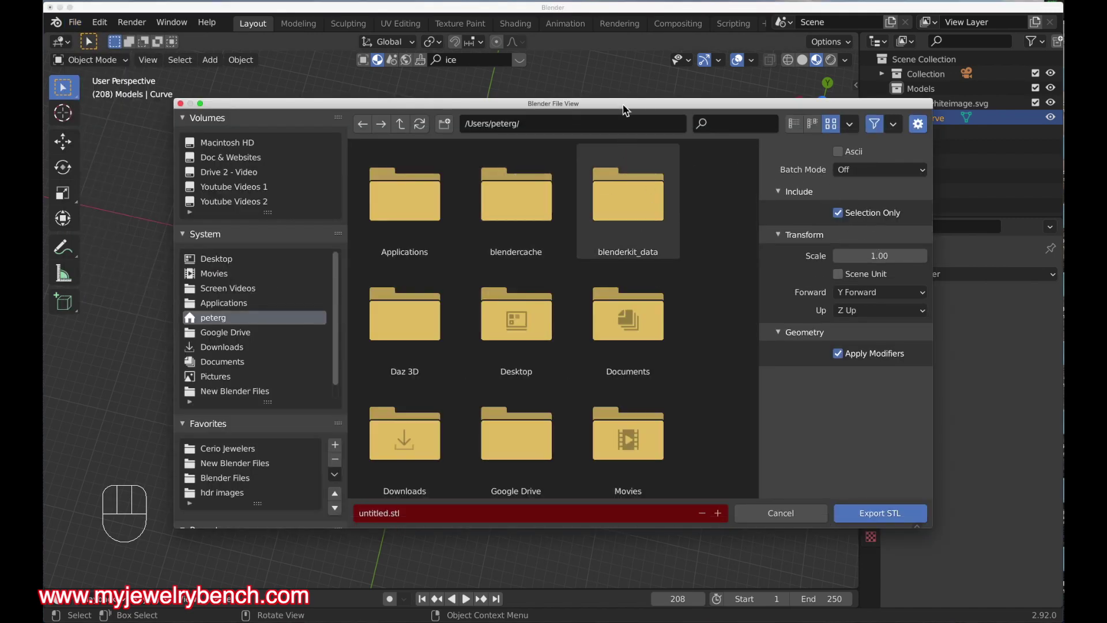
pyautogui.moveTo(625, 110); pyautogui.dragTo(815, 248)
pyautogui.moveTo(456, 244); pyautogui.dragTo(177, 77)
# Save the STL as svgPendant.stl in the Desktop's SVG Pendant folder
pyautogui.click(148, 231)
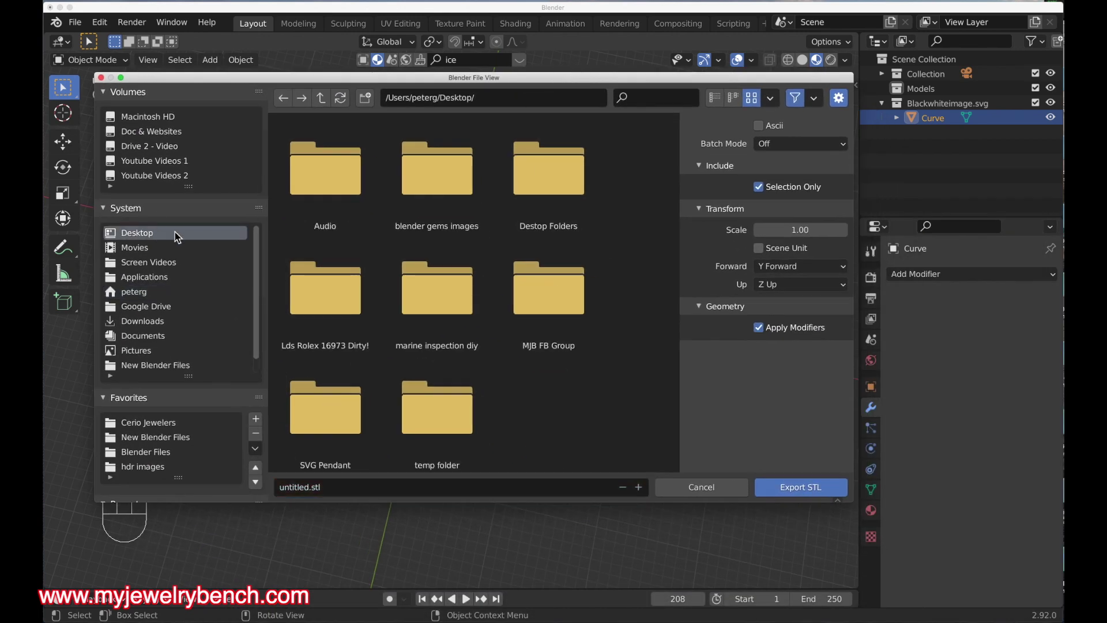
pyautogui.doubleClick(335, 421)
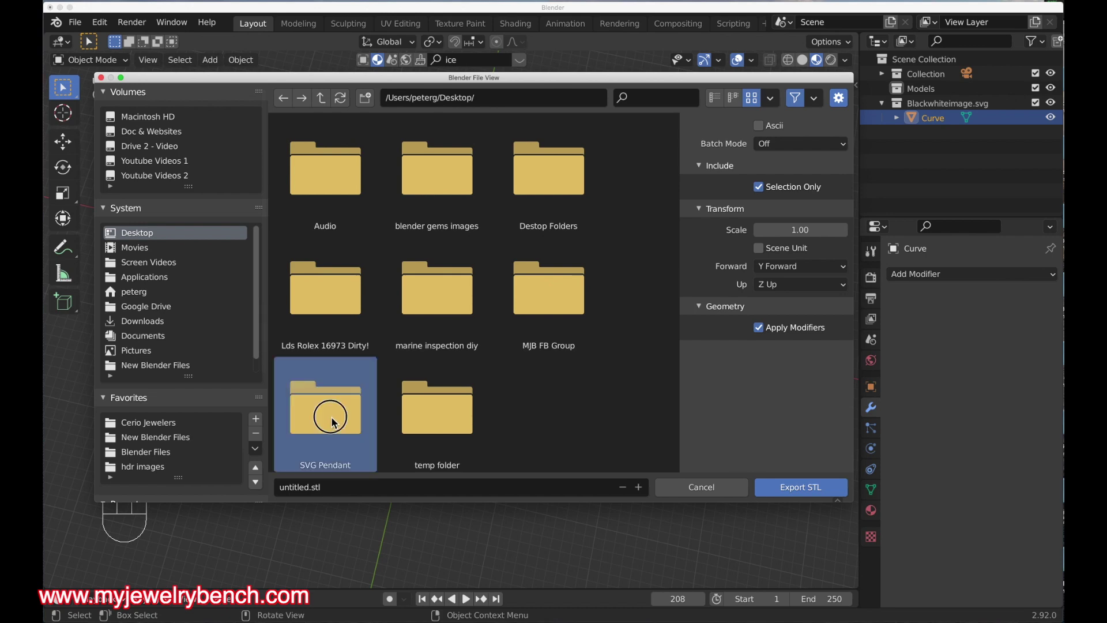
pyautogui.click(302, 488)
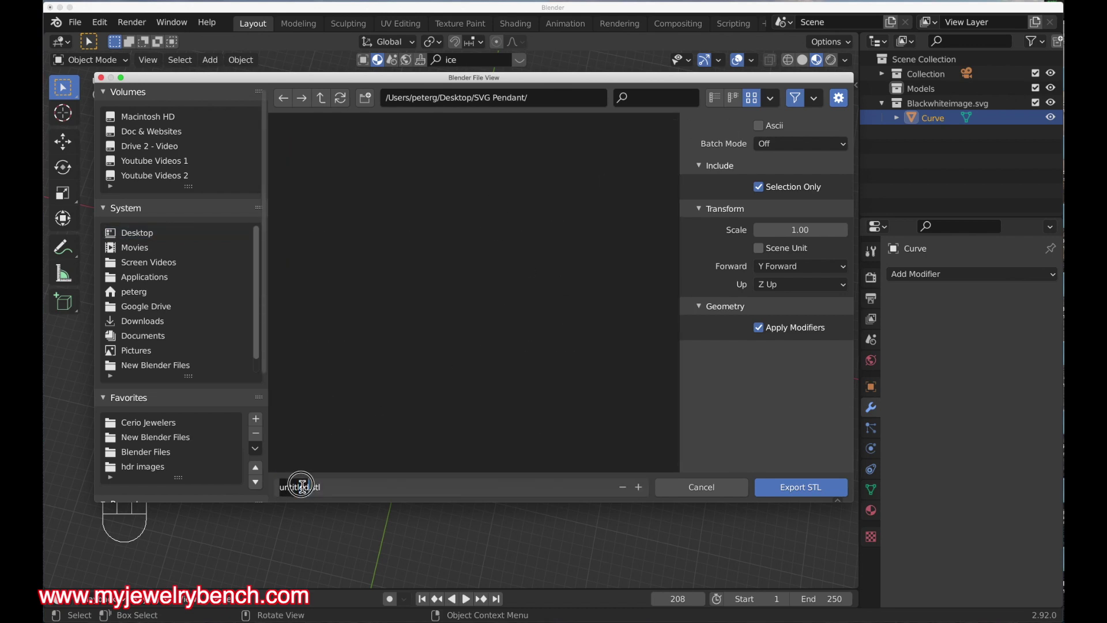
pyautogui.write('svgPe')
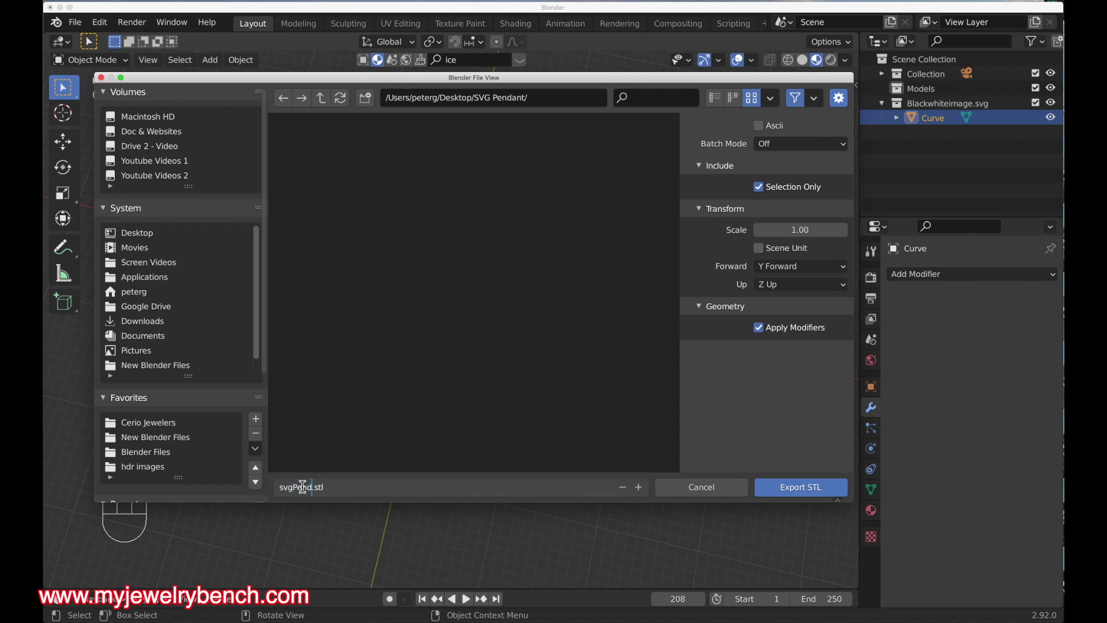
pyautogui.write('ndant')
pyautogui.click(794, 488)
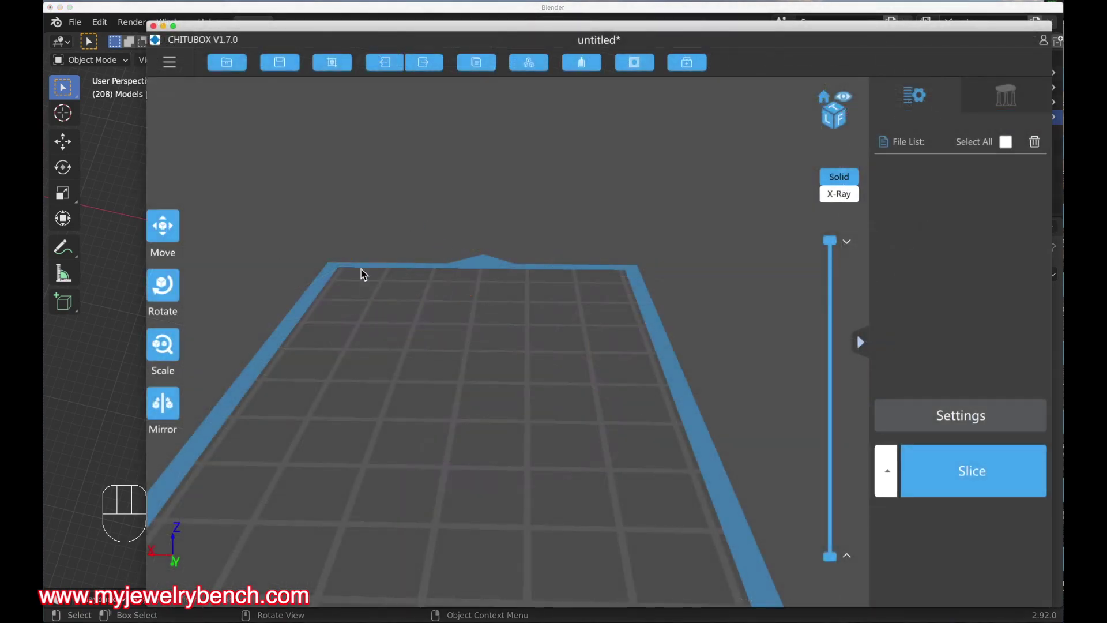
# Load svgPendant.stl from Desktop/SVG Pendant onto the ChituBox build plate, then return to Blender
pyautogui.moveTo(580, 338); pyautogui.dragTo(548, 306)
pyautogui.click(173, 63)
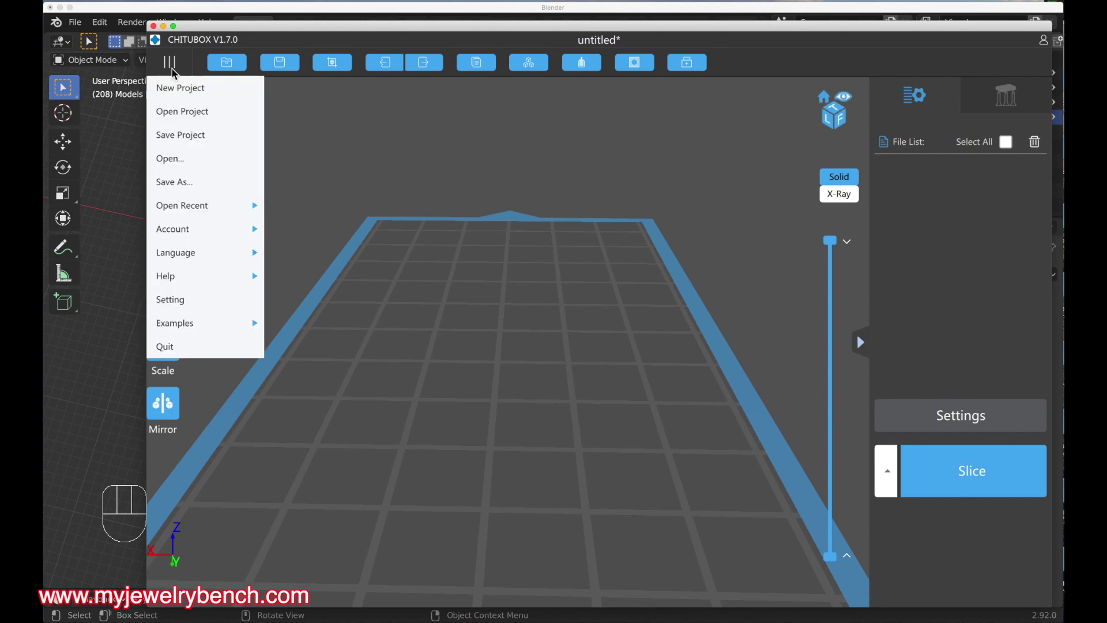
pyautogui.click(176, 161)
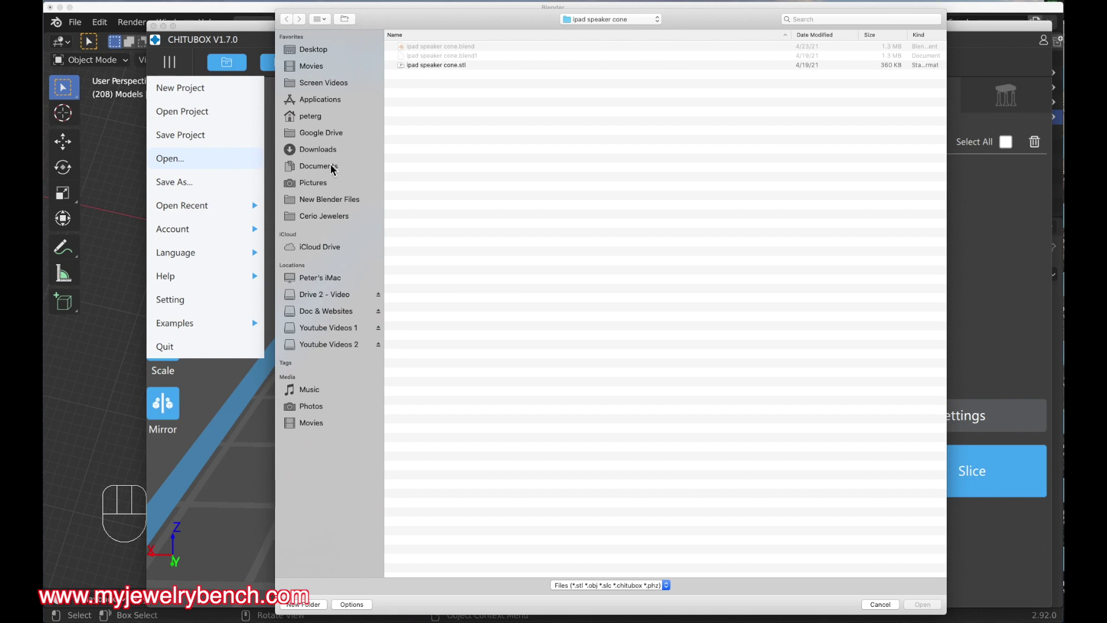
pyautogui.click(313, 50)
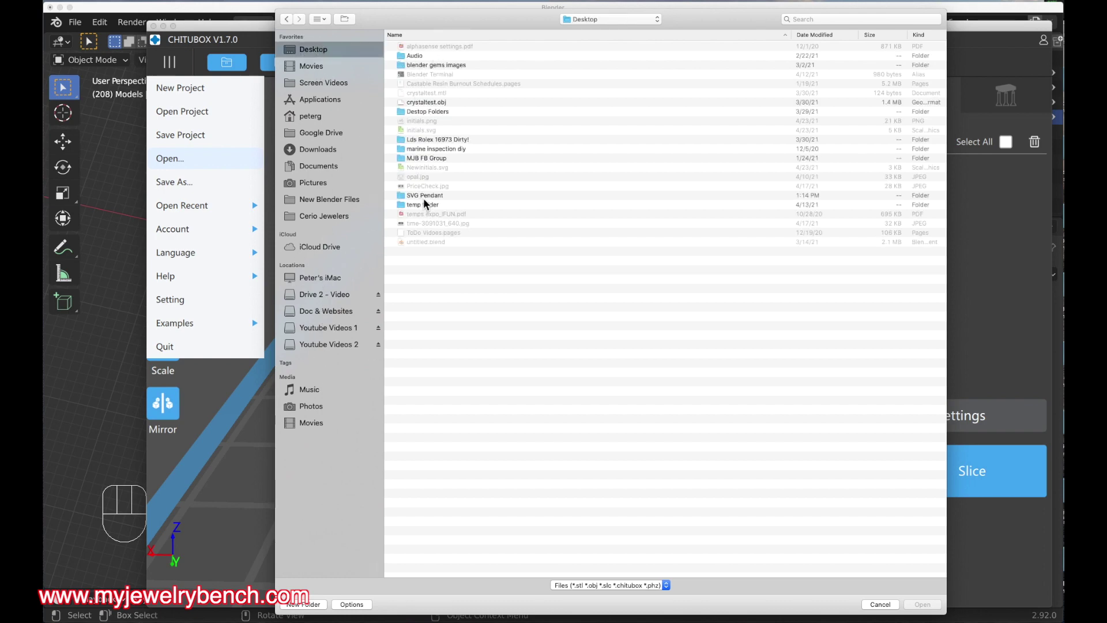
pyautogui.doubleClick(425, 196)
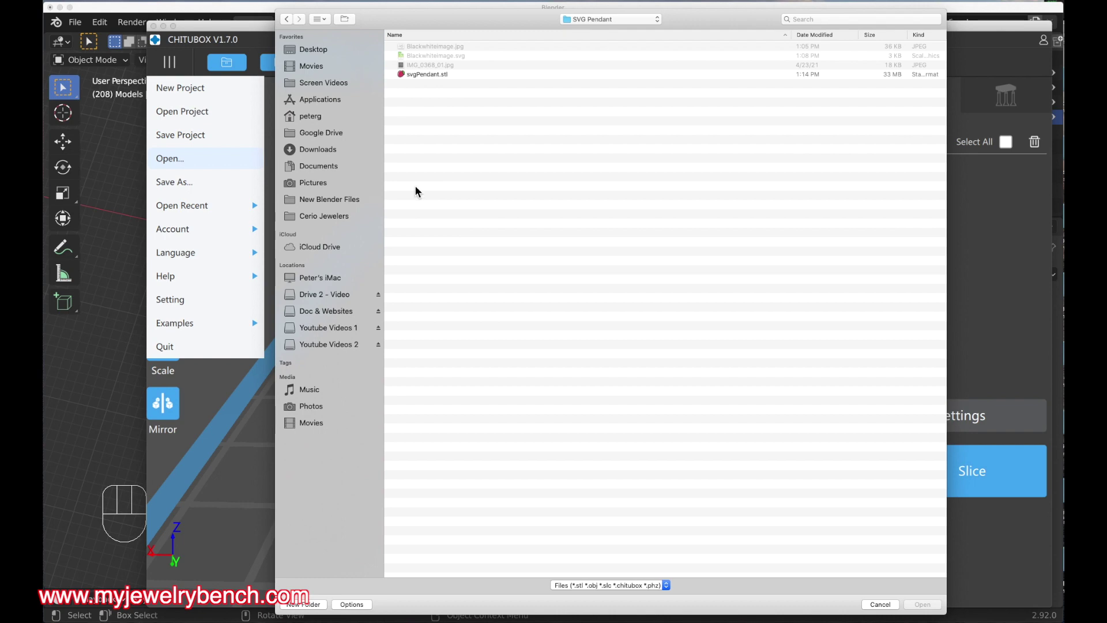
pyautogui.click(420, 75)
pyautogui.doubleClick(419, 75)
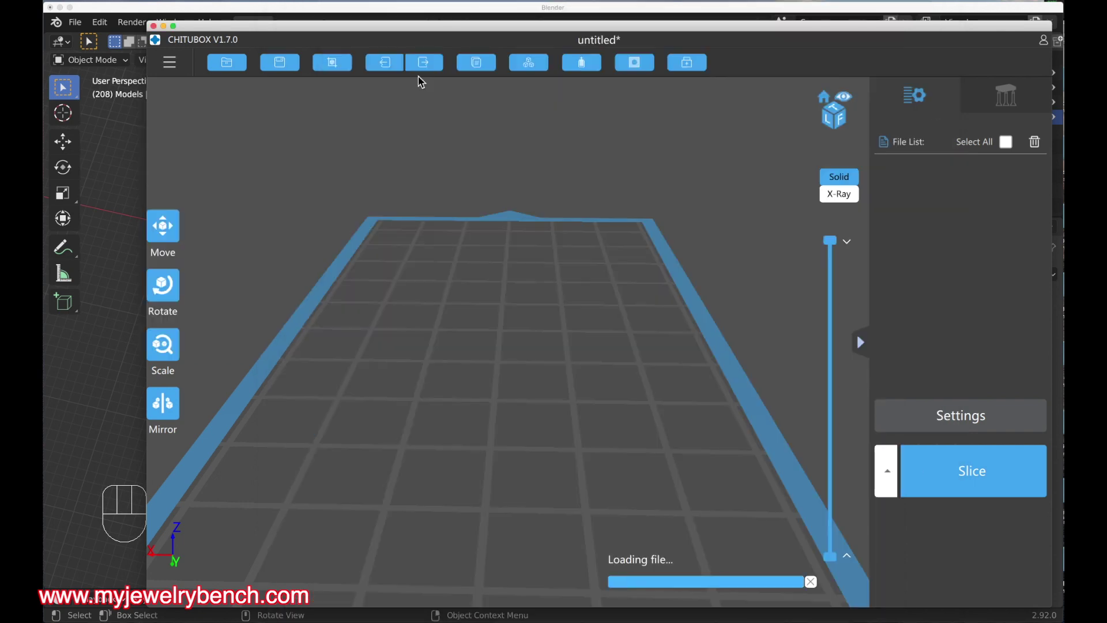
pyautogui.moveTo(487, 357); pyautogui.dragTo(548, 311)
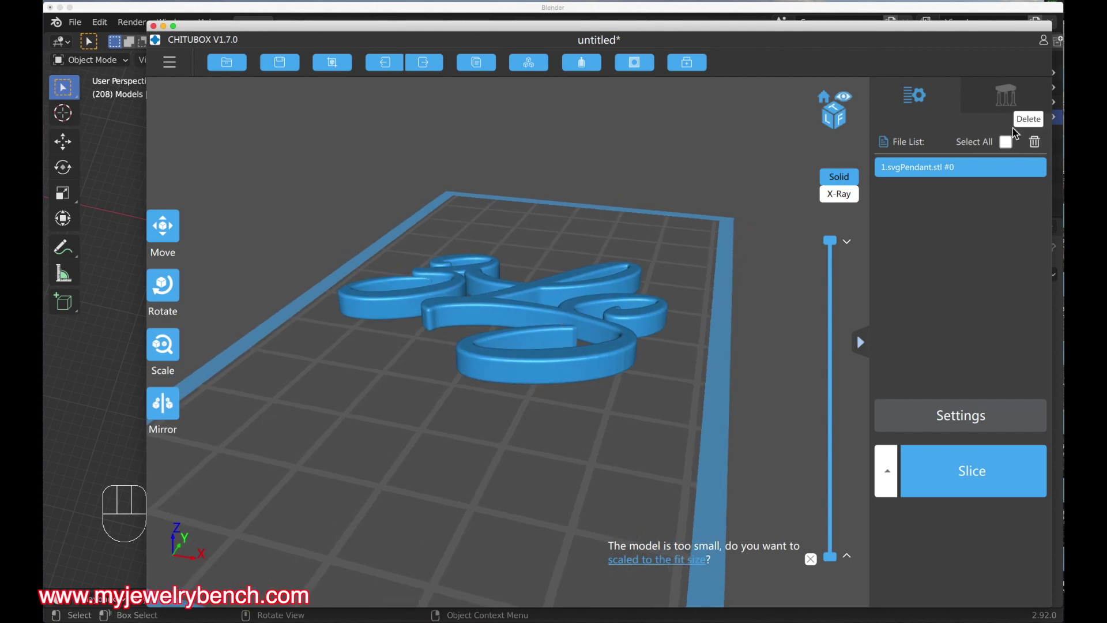
pyautogui.click(526, 18)
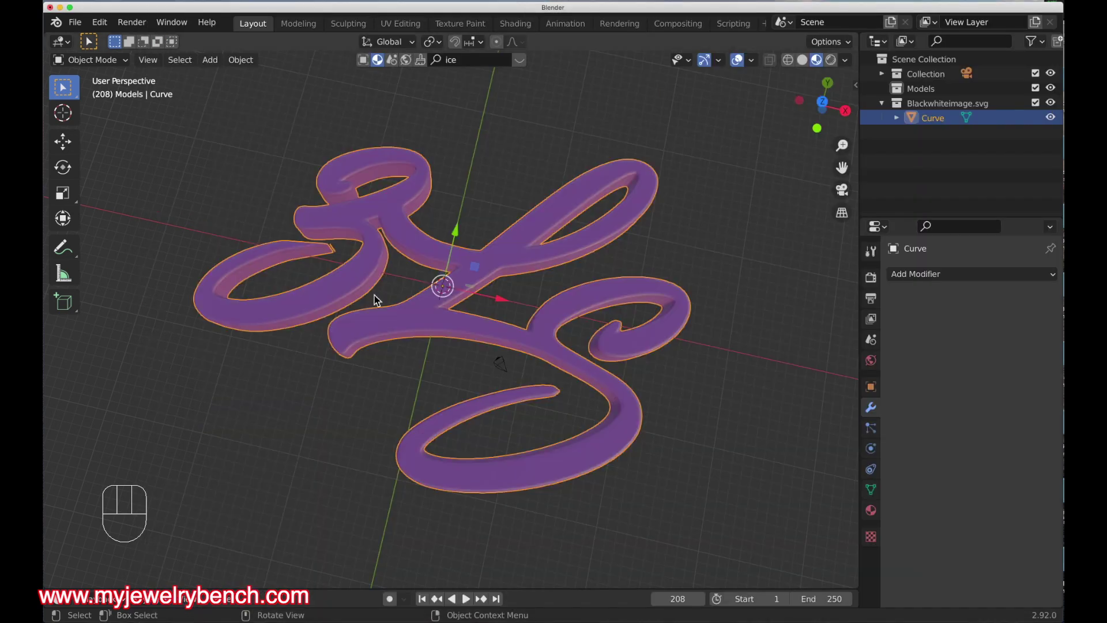
# Display the pendant's transform dimensions: 49.1 × 37.3 × 3.87 mm at scale 1.000
pyautogui.scroll(-2, 387, 406)
pyautogui.moveTo(396, 404); pyautogui.dragTo(573, 378, button='middle')
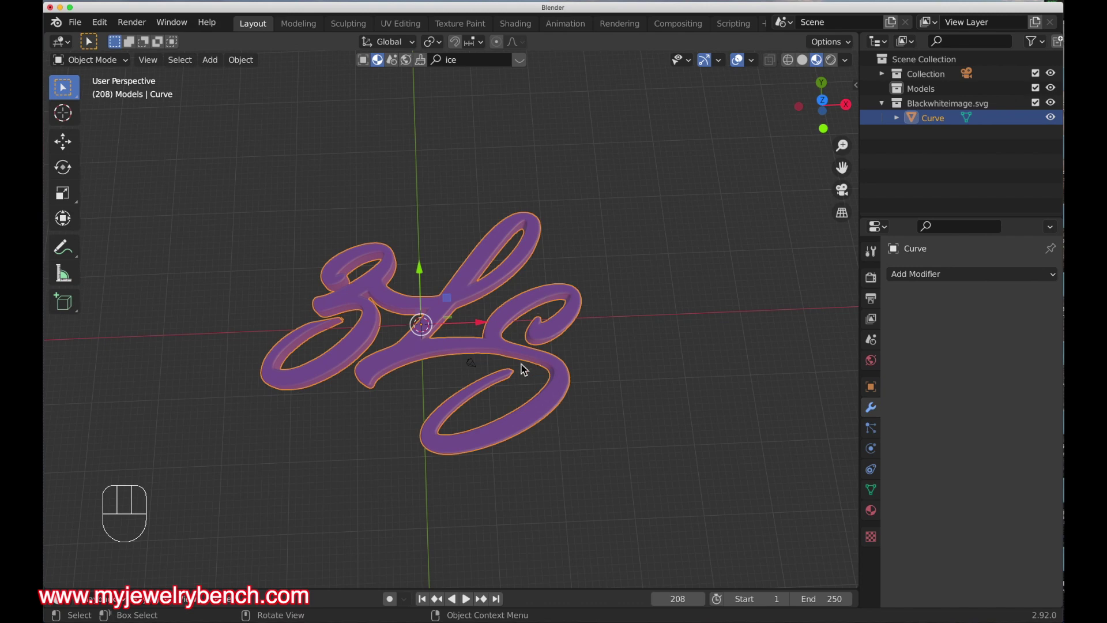
pyautogui.moveTo(500, 376); pyautogui.dragTo(483, 301, button='middle')
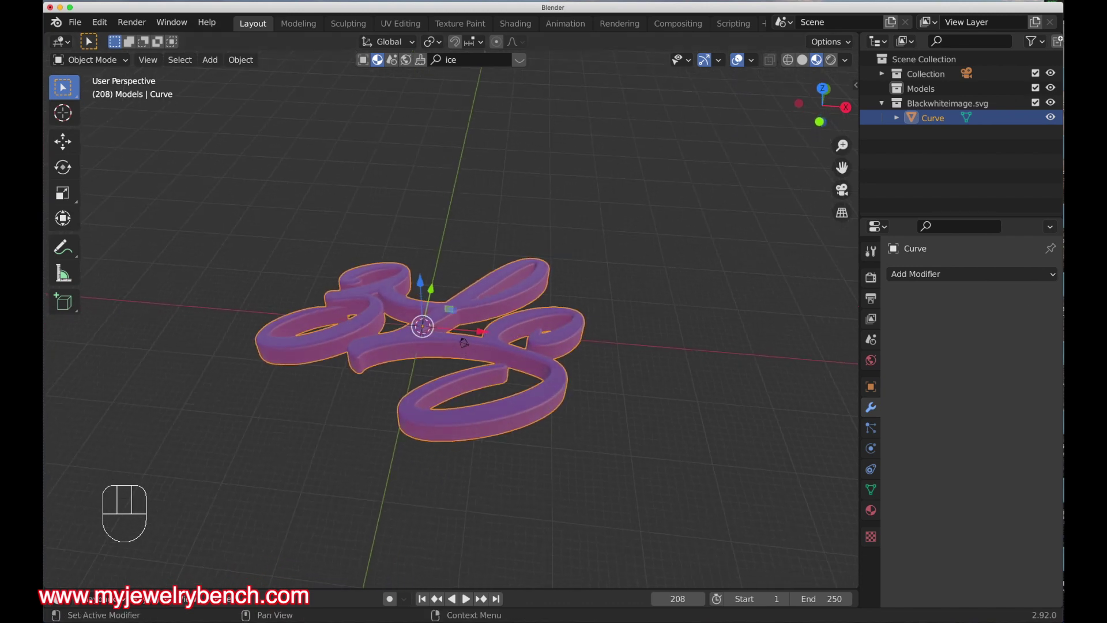
pyautogui.press('n')
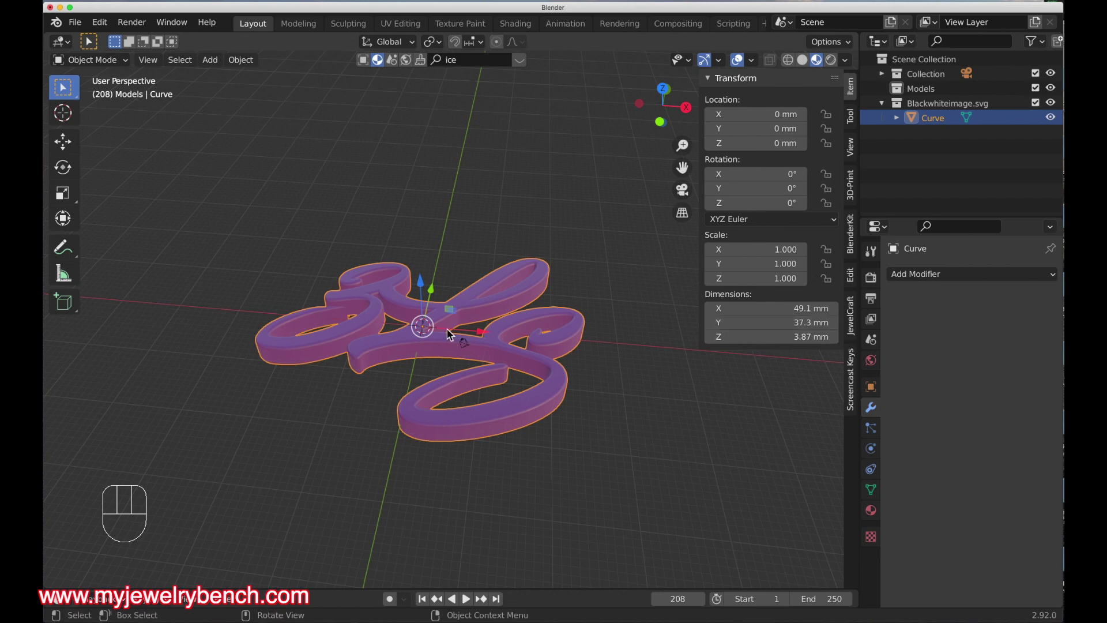
pyautogui.scroll(-3, 365, 425)
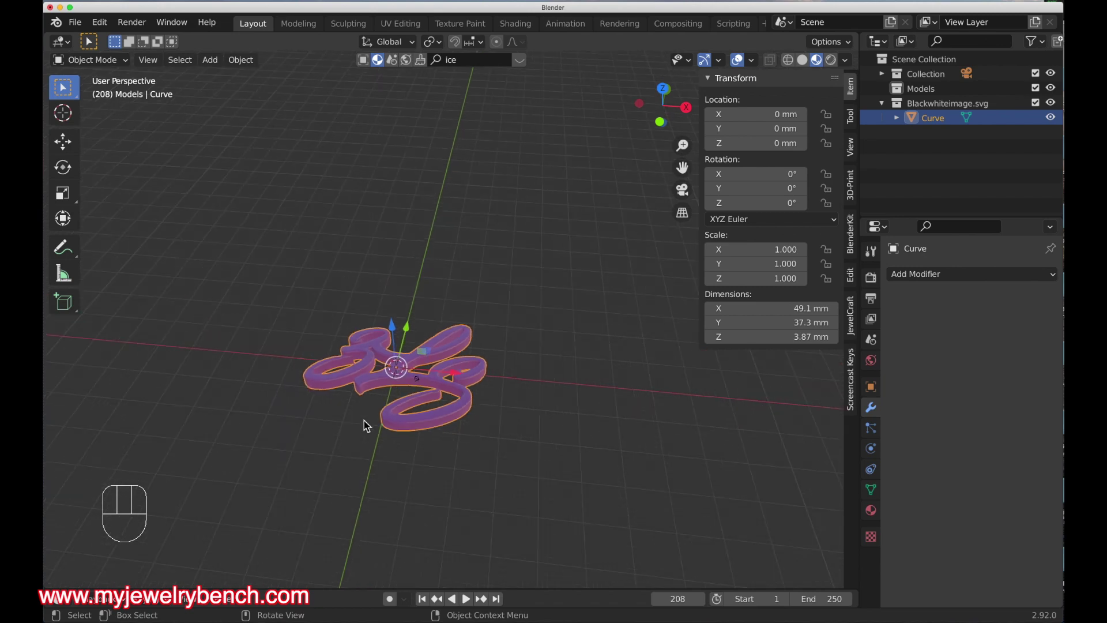
# Scale the pendant up uniformly until it is 83 mm wide and 63 mm deep
pyautogui.press('s')
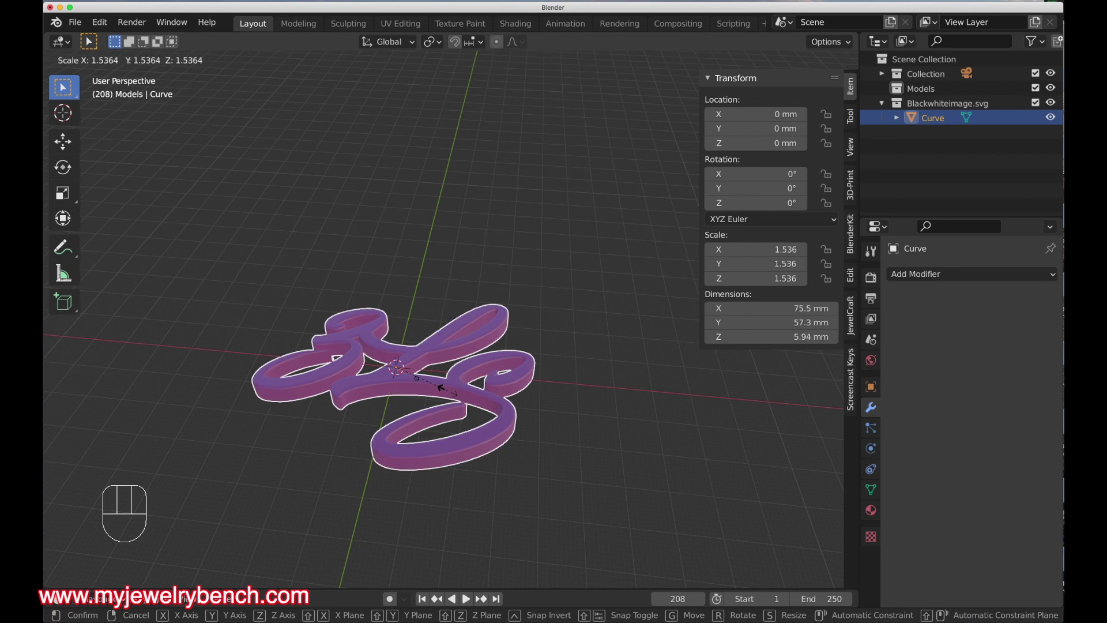
pyautogui.click(445, 390)
pyautogui.moveTo(446, 390); pyautogui.dragTo(468, 428, button='middle')
pyautogui.press('s')
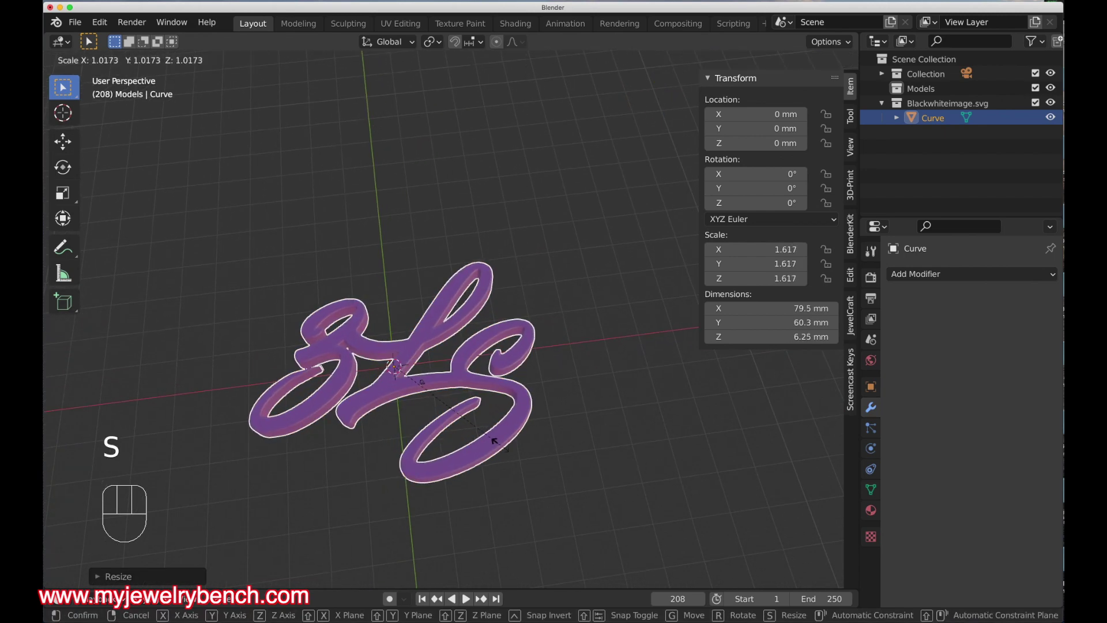
pyautogui.click(508, 454)
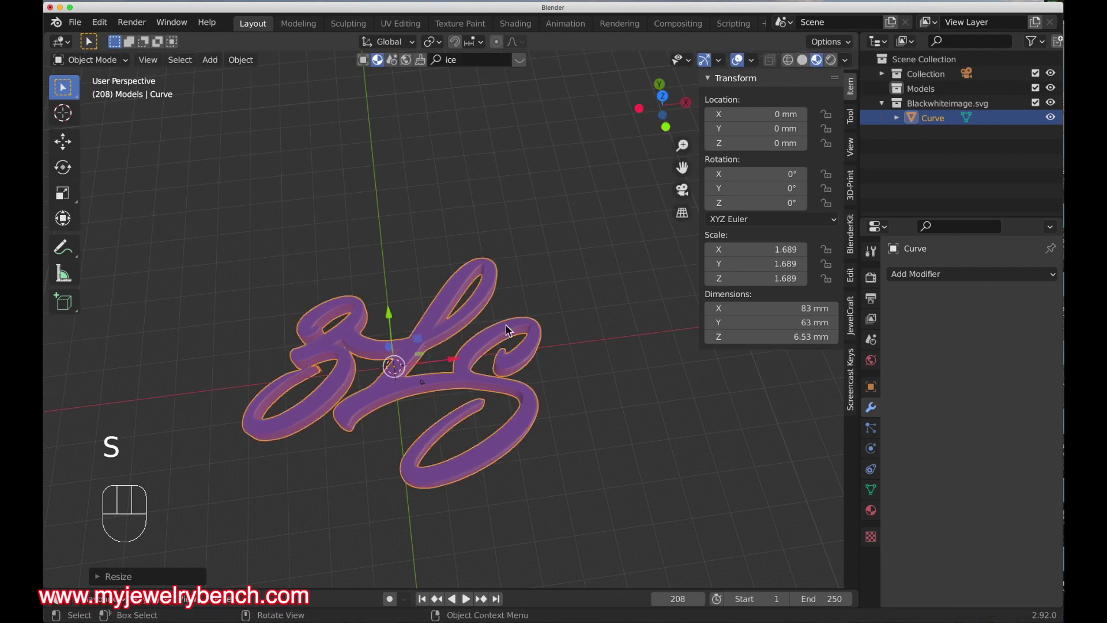
pyautogui.moveTo(522, 348); pyautogui.dragTo(488, 335, button='middle')
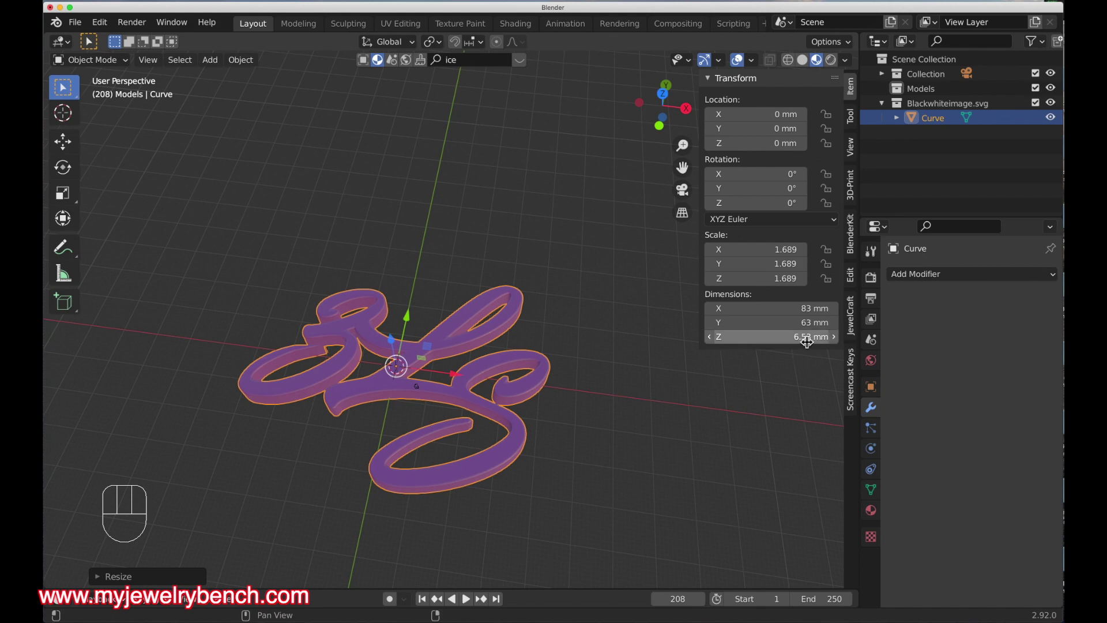
# Set the pendant's Z dimension to 5 mm thickness and hide the sidebar
pyautogui.moveTo(458, 395); pyautogui.dragTo(441, 437, button='middle')
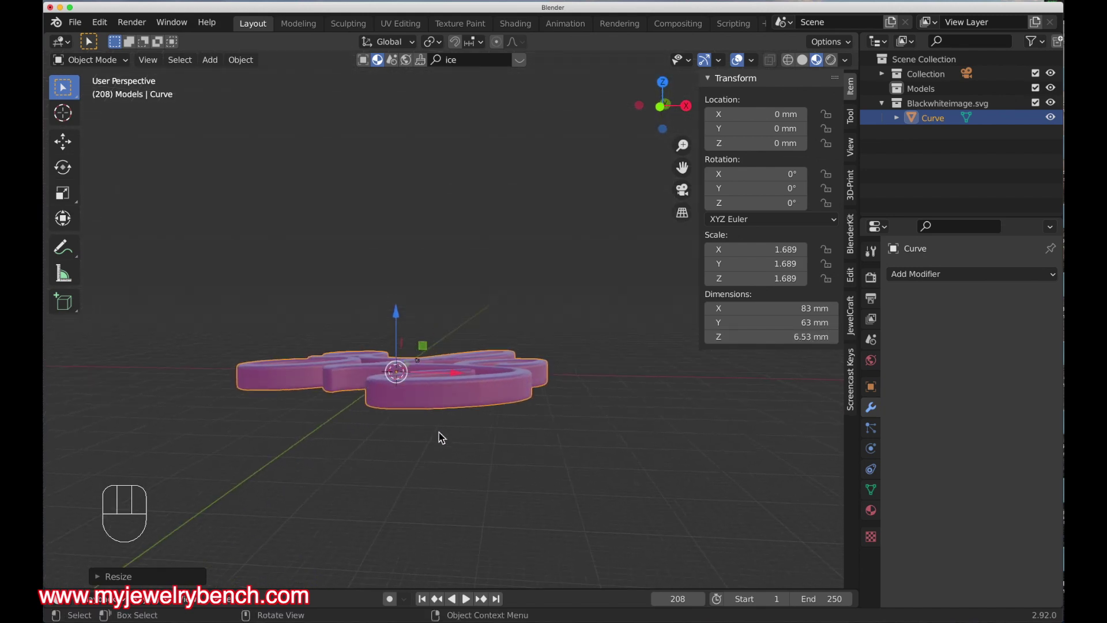
pyautogui.click(808, 337)
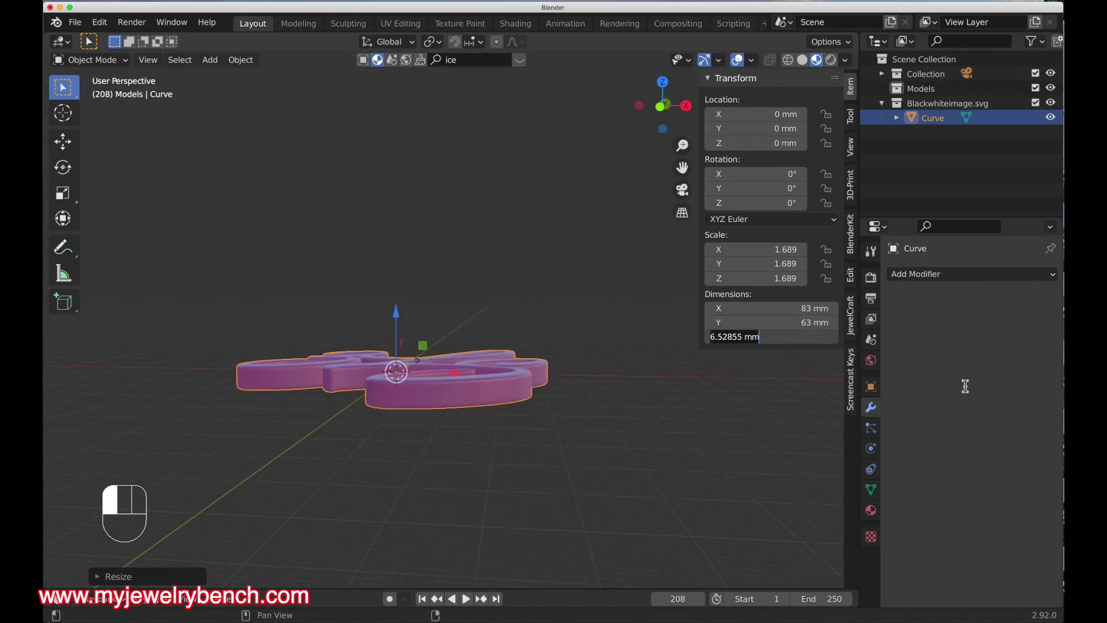
pyautogui.write('5')
pyautogui.press('Return')
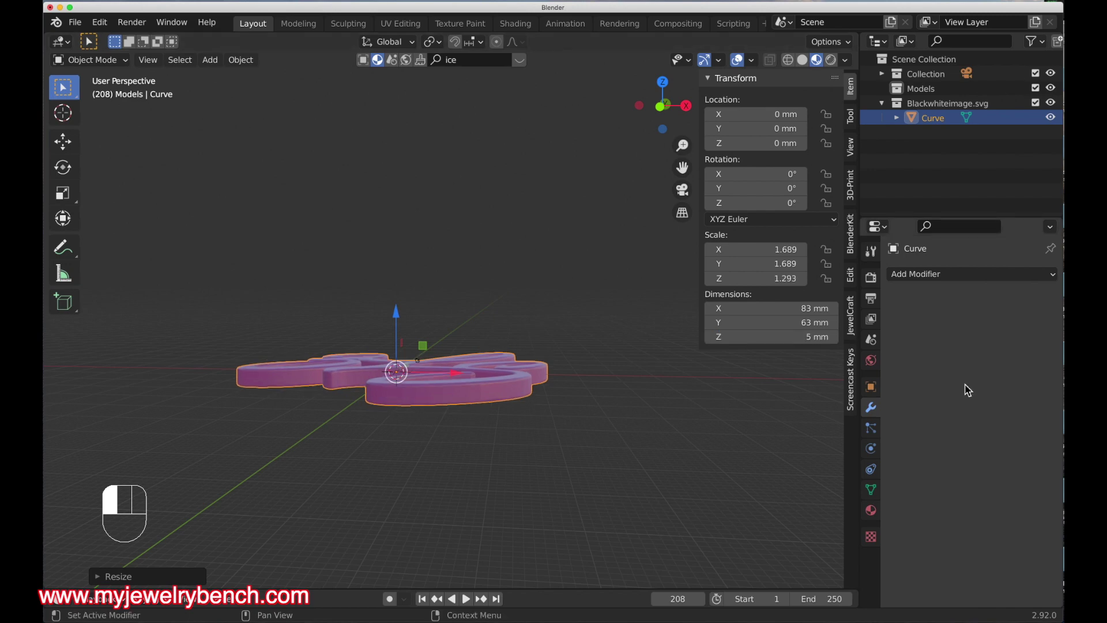
pyautogui.moveTo(391, 333); pyautogui.dragTo(596, 289, button='middle')
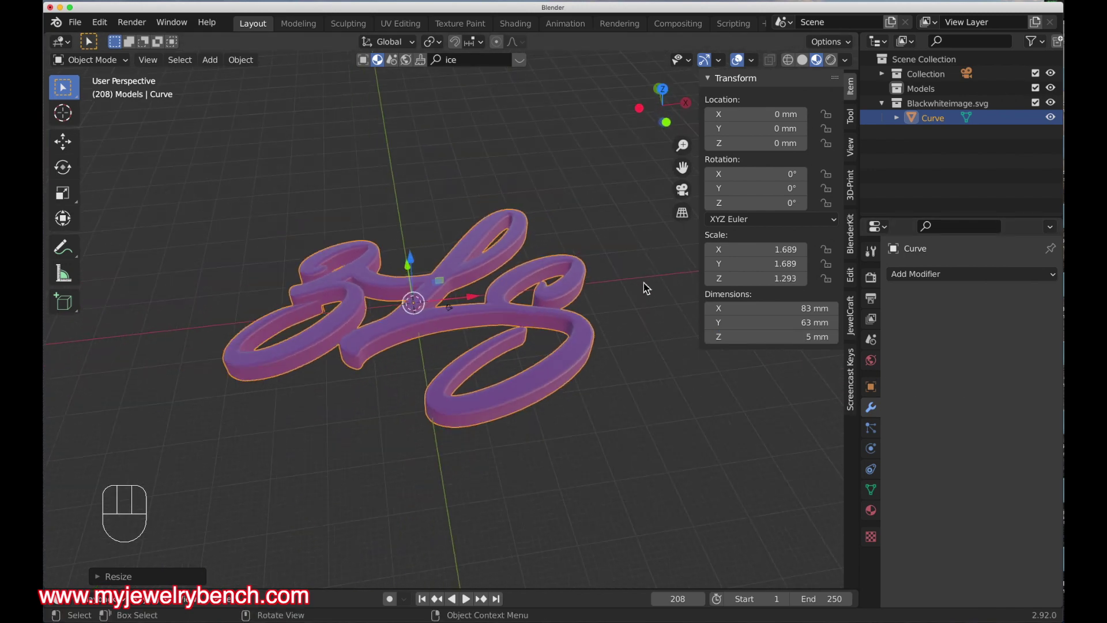
pyautogui.press('n')
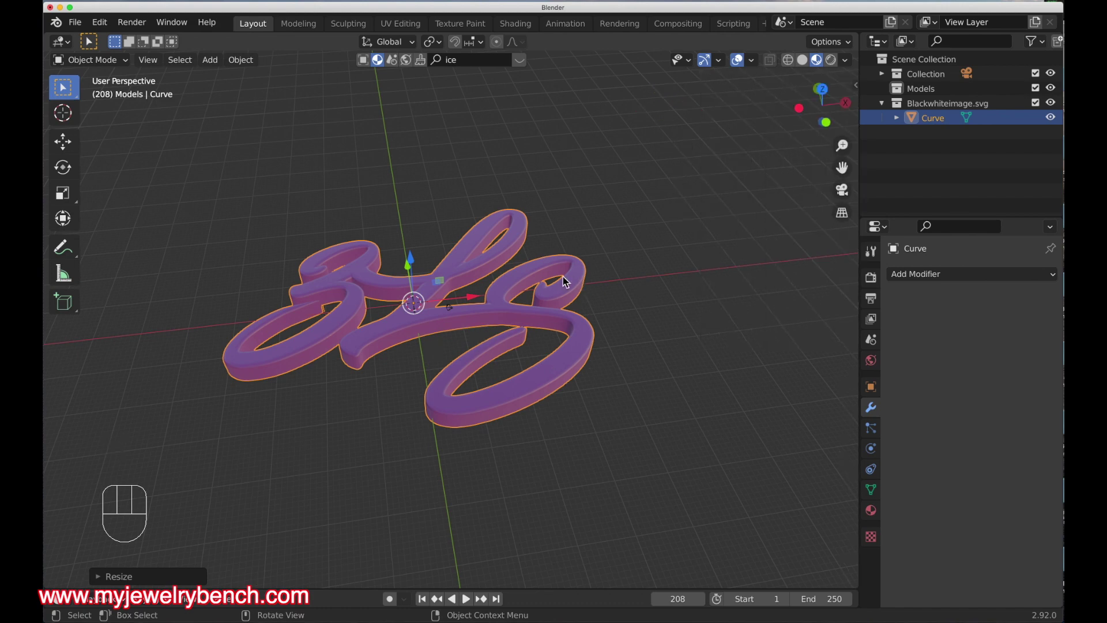
pyautogui.moveTo(477, 319); pyautogui.dragTo(543, 325, button='middle')
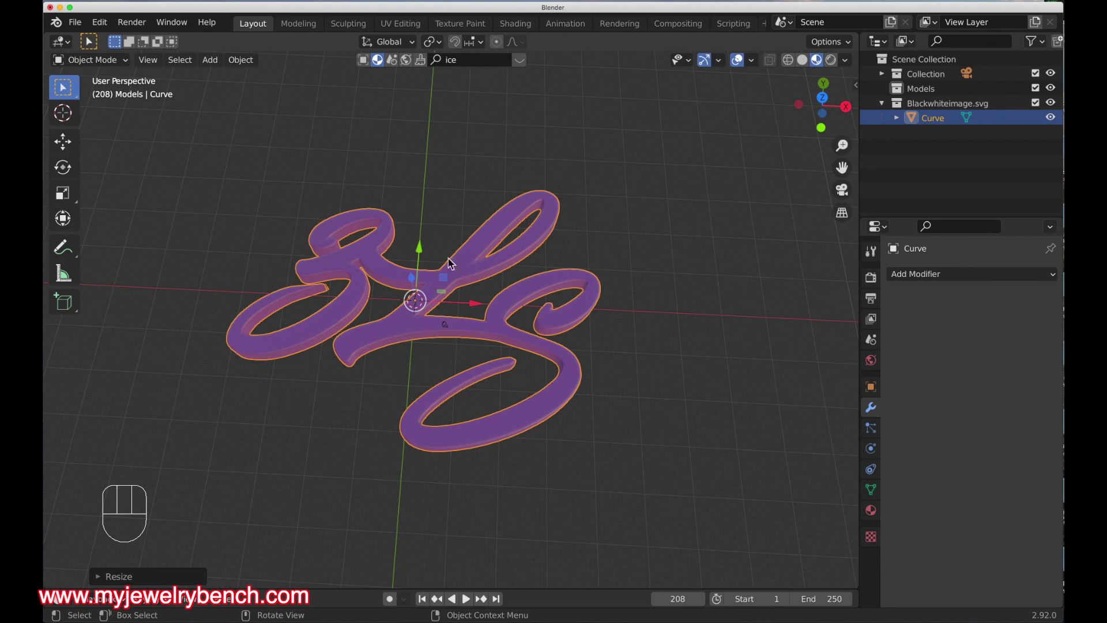